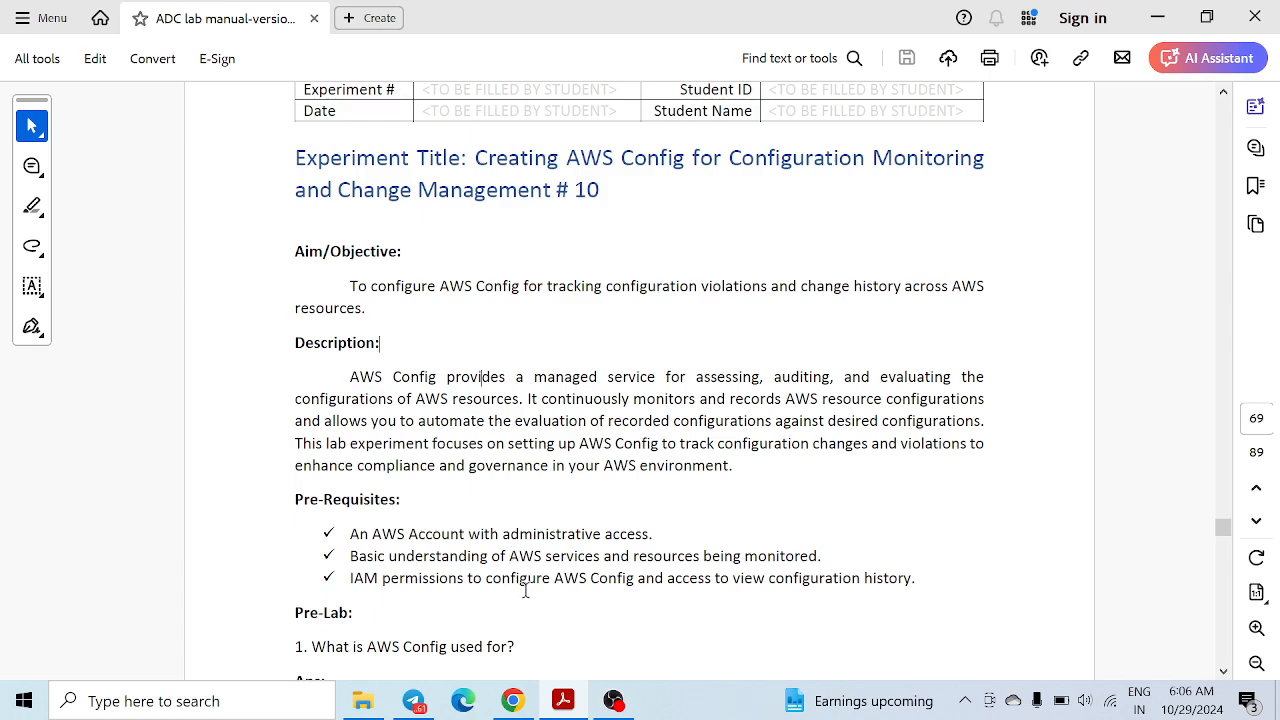
Leave the AWS Config lab manual in Acrobat and bring the browser with AWS Console Home forward
{"action": "left_click", "coordinate": [512, 701]}
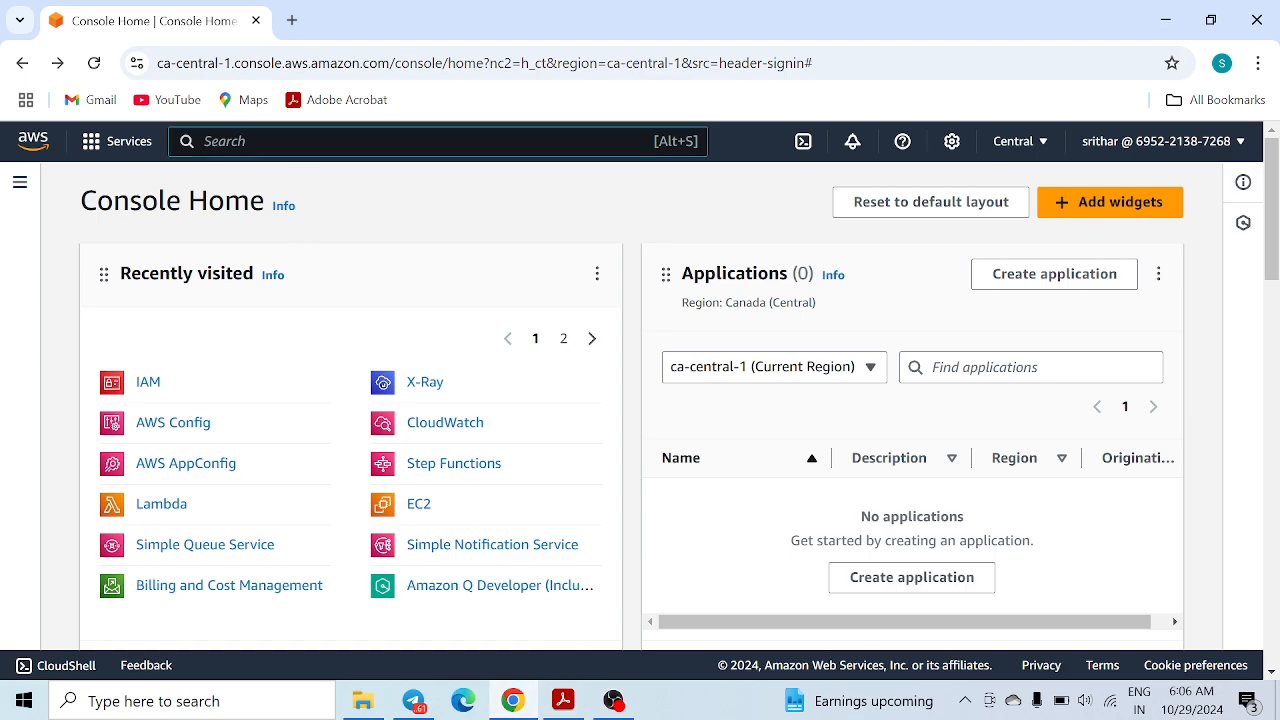
Search for IAM and start a new role from the Roles list
{"action": "key", "text": "alt+s"}
{"action": "type", "text": "iam"}
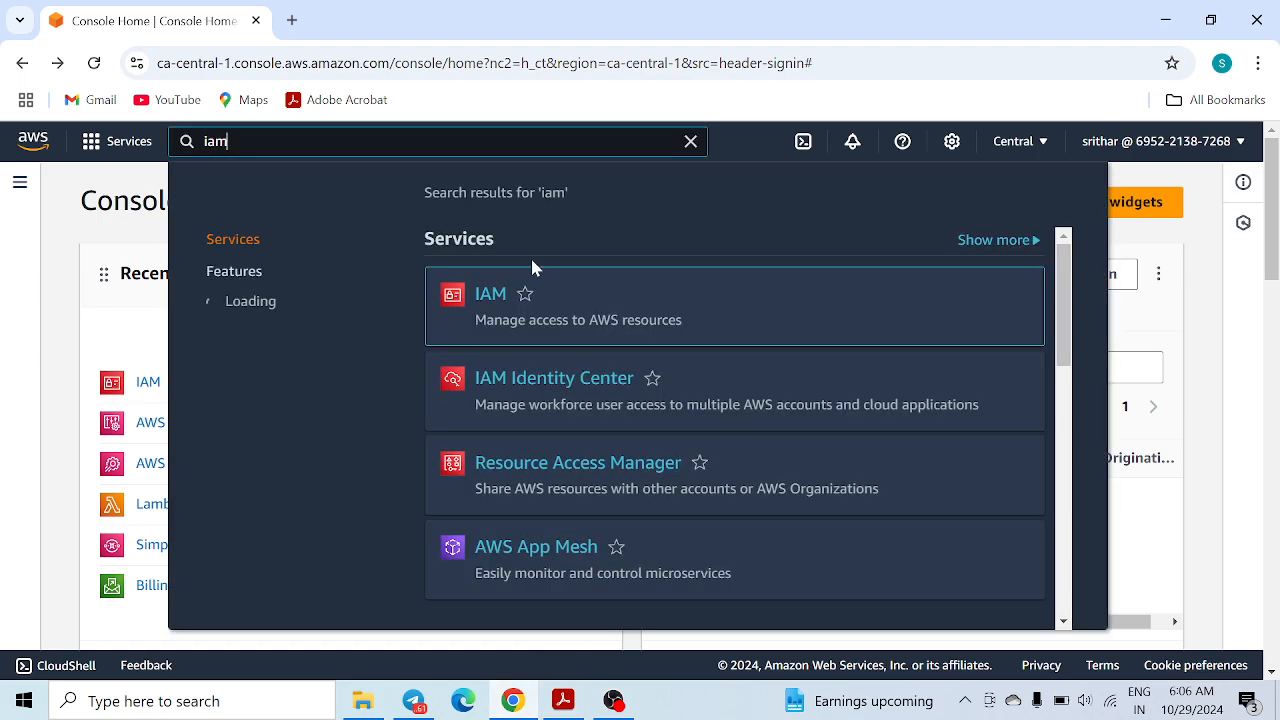
{"action": "left_click", "coordinate": [490, 295]}
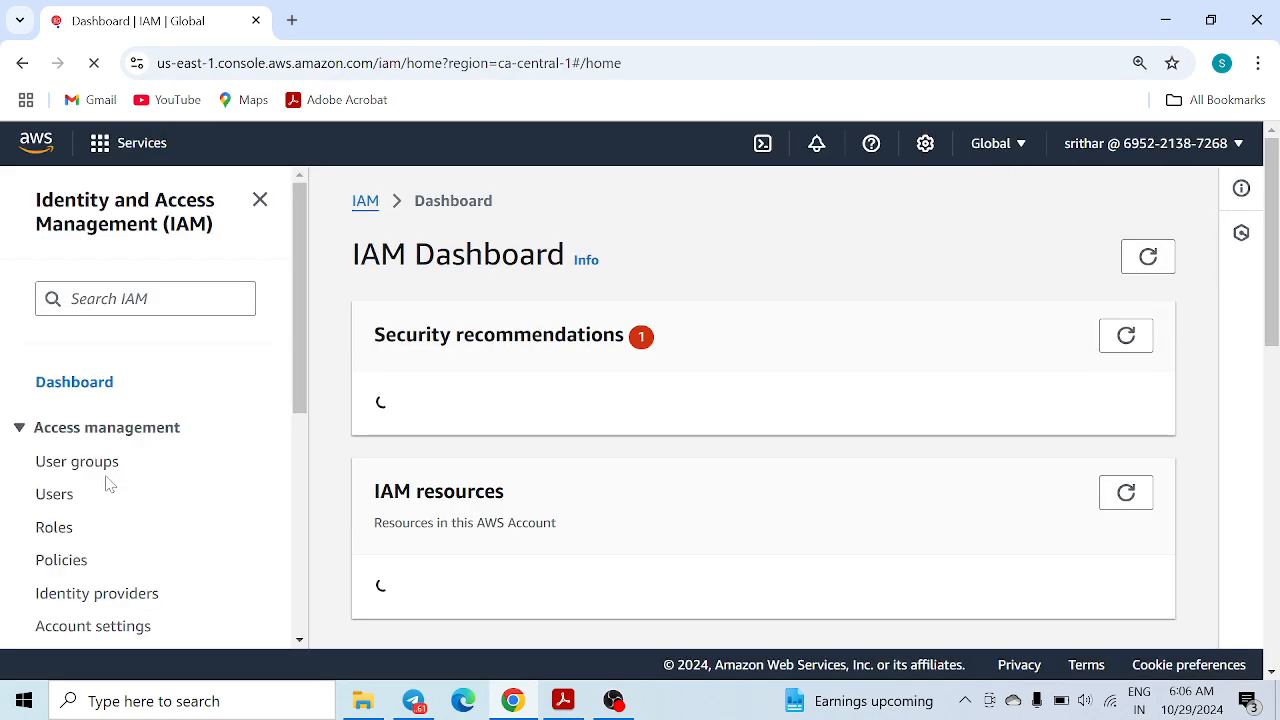
{"action": "left_click", "coordinate": [54, 527]}
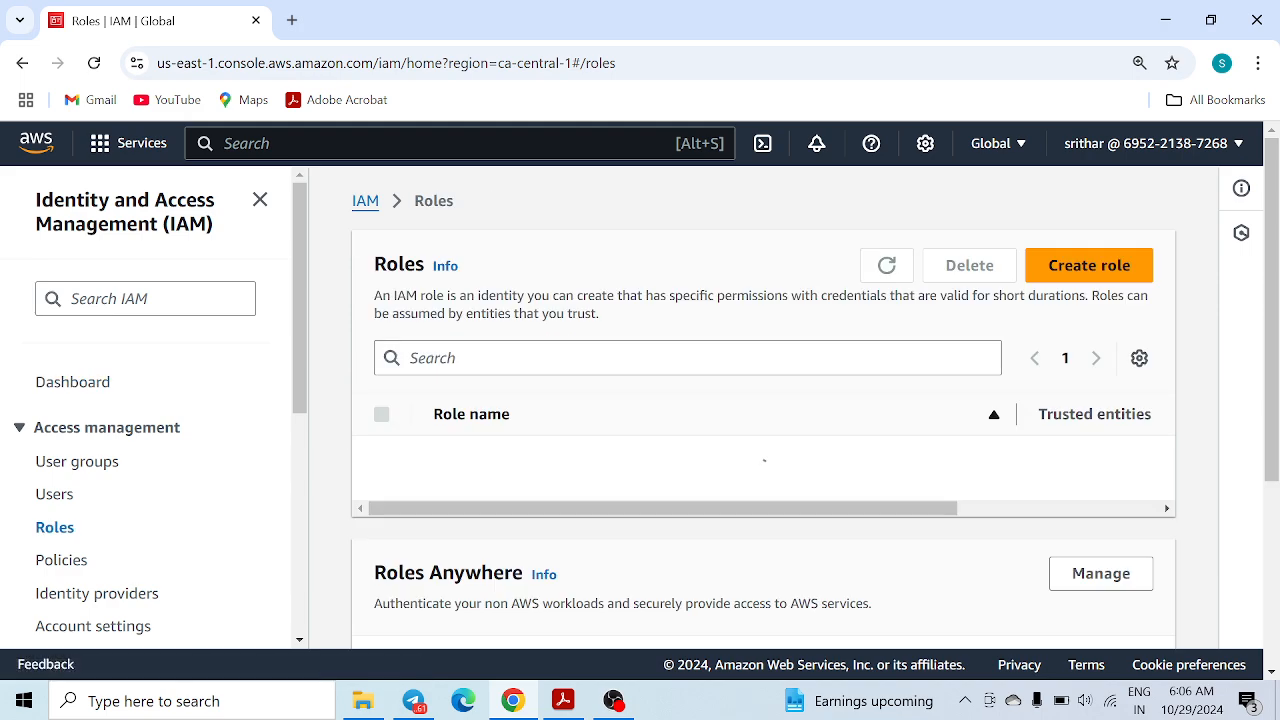
{"action": "left_click", "coordinate": [1086, 272]}
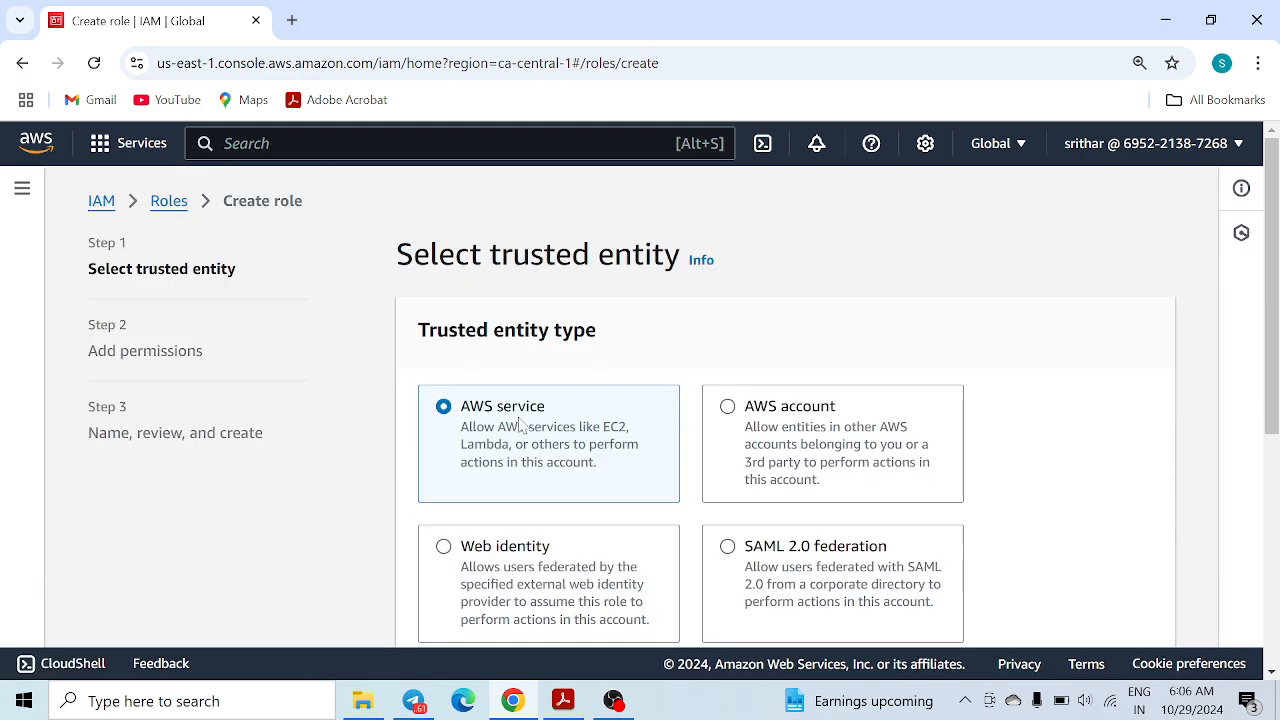
Choose Lambda as the AWS service trusted by the new role
{"action": "scroll", "coordinate": [519, 424], "scroll_direction": "down", "scroll_amount": 4}
{"action": "left_click", "coordinate": [523, 529]}
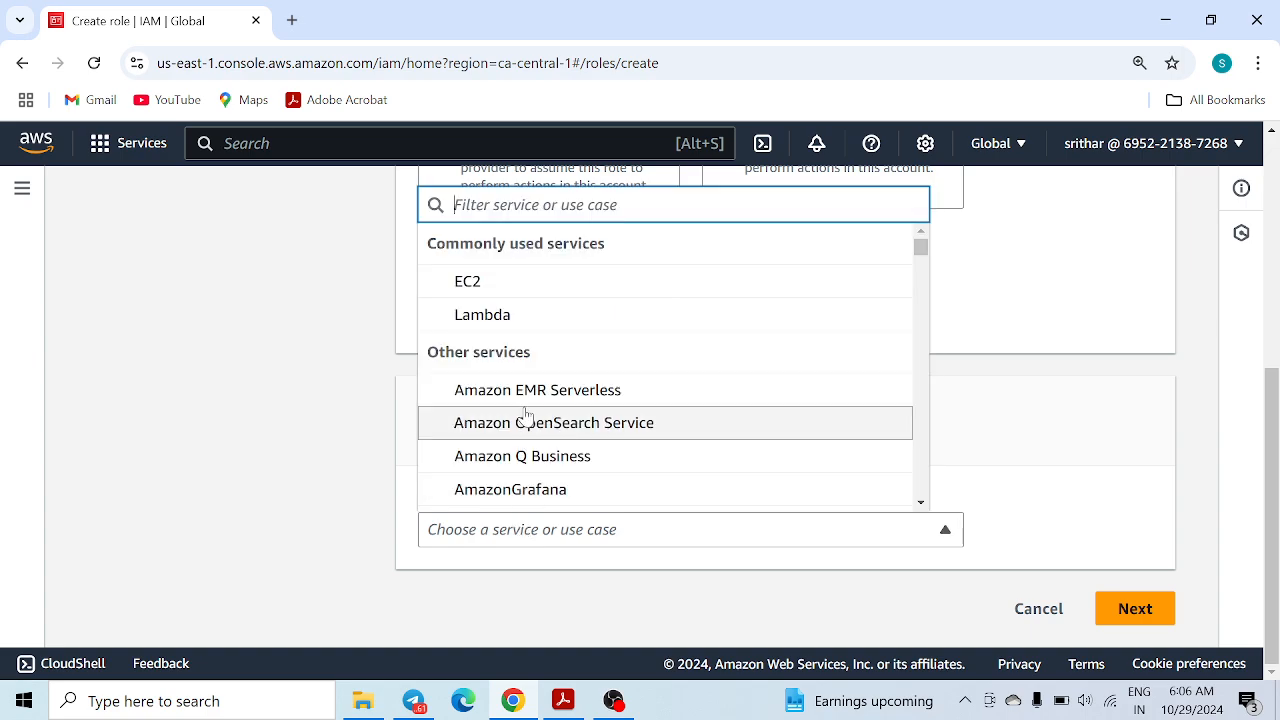
{"action": "left_click", "coordinate": [520, 318]}
{"action": "scroll", "coordinate": [850, 450], "scroll_direction": "down", "scroll_amount": 1}
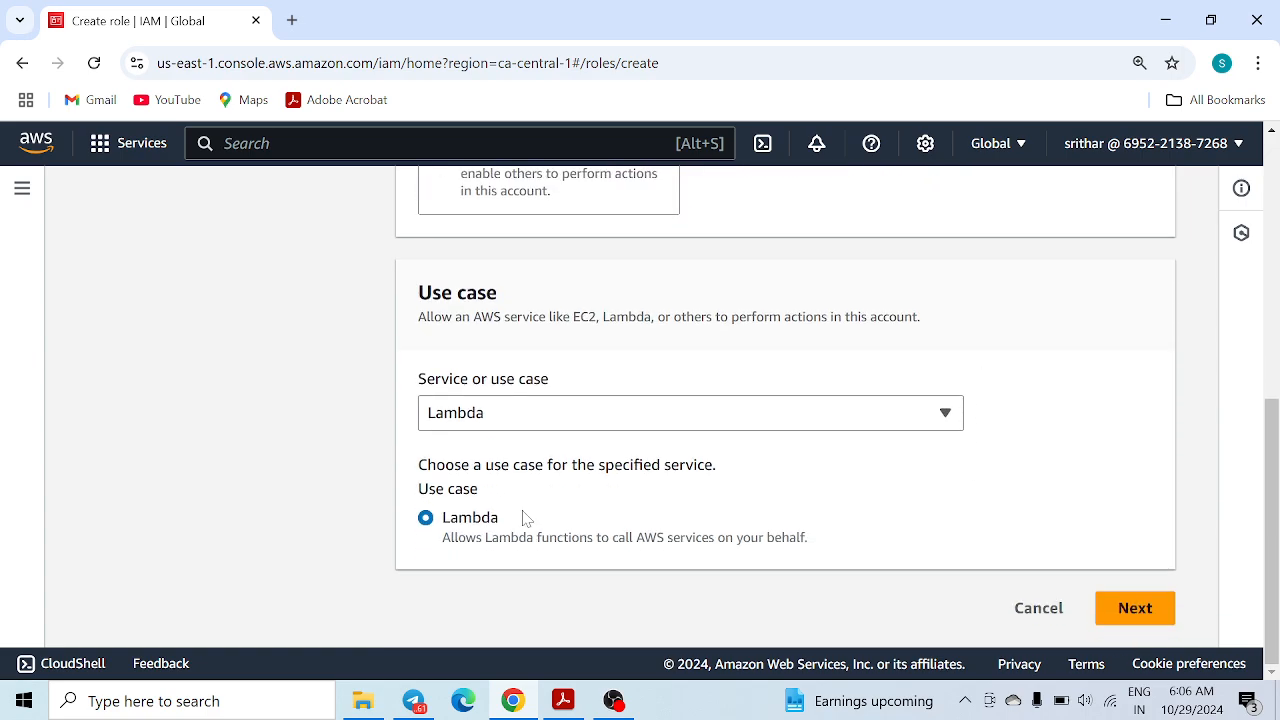
{"action": "left_click", "coordinate": [1140, 610]}
Find and attach the AmazonSQSFullAccess permission policy to the role
{"action": "scroll", "coordinate": [580, 460], "scroll_direction": "down", "scroll_amount": 1}
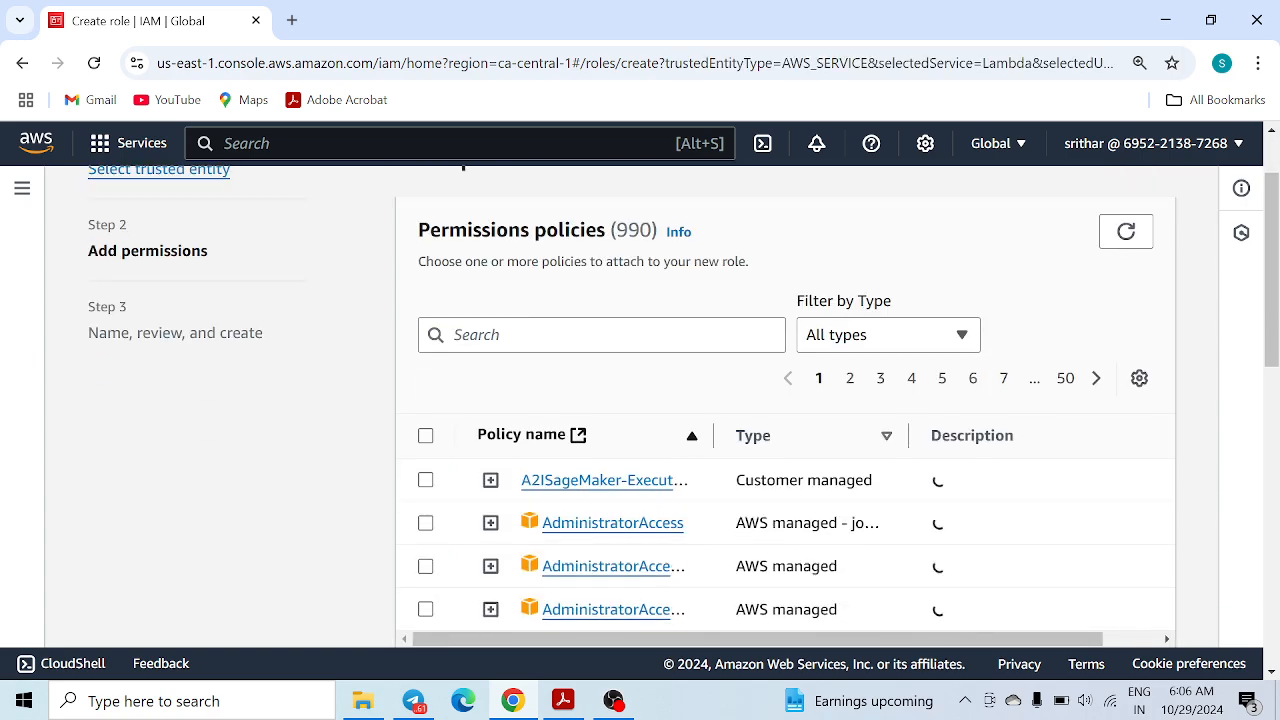
{"action": "left_click", "coordinate": [580, 335]}
{"action": "type", "text": "sq"}
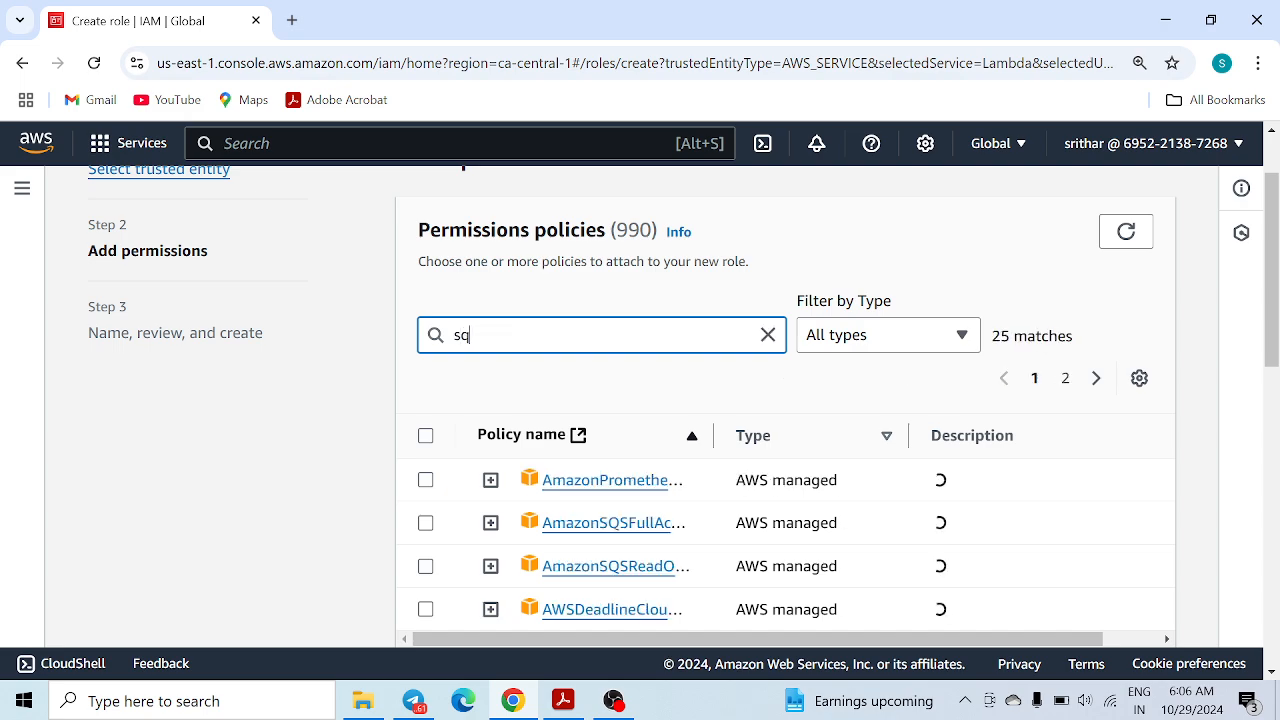
{"action": "type", "text": "sfull"}
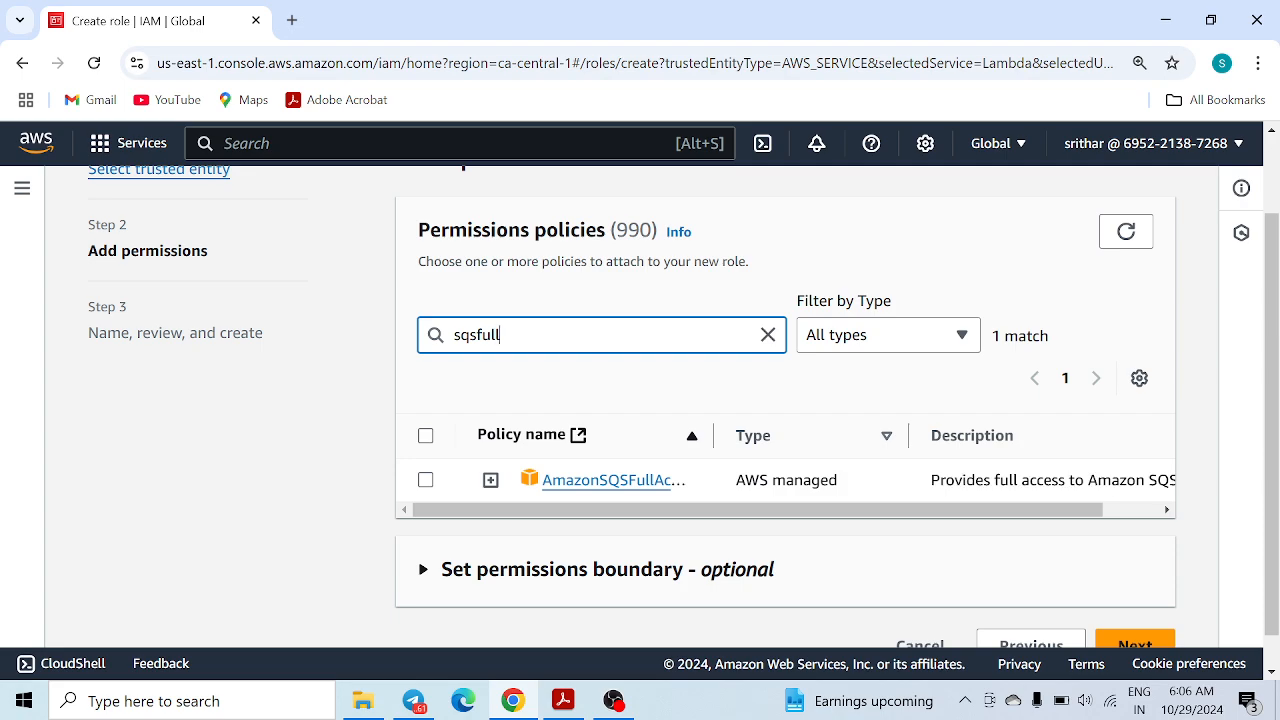
{"action": "left_click", "coordinate": [426, 436]}
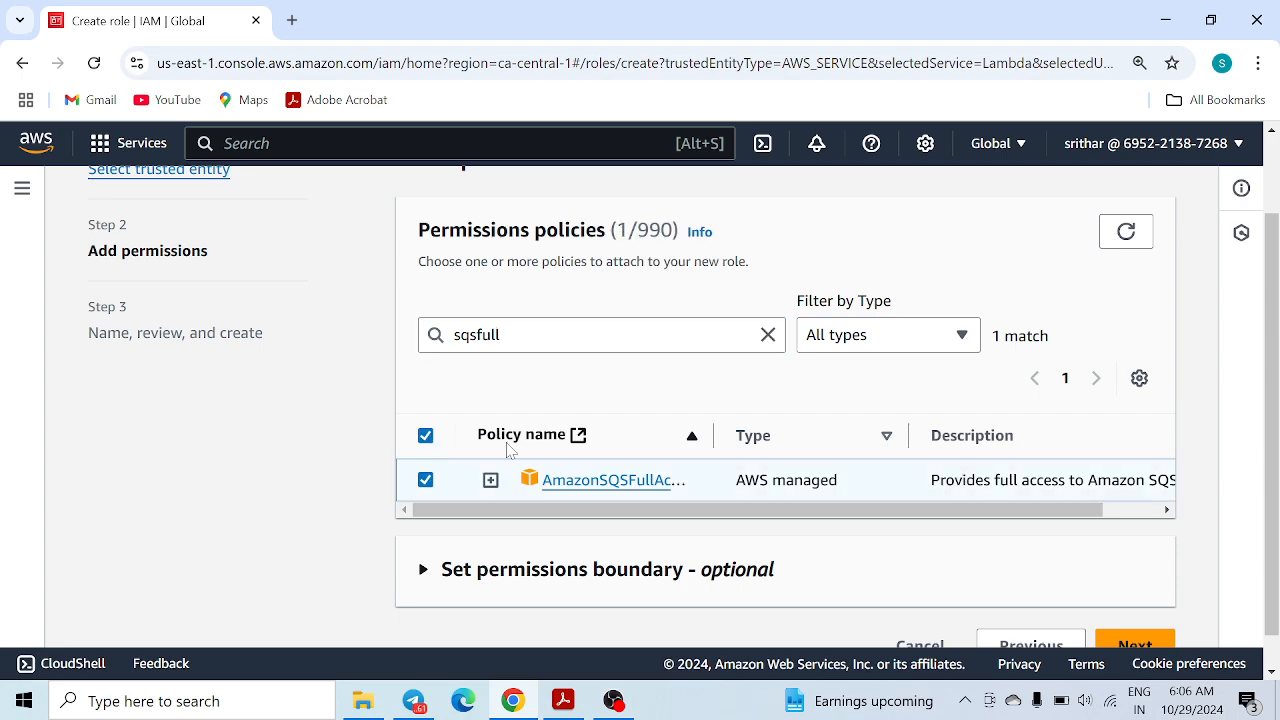
{"action": "left_click", "coordinate": [1140, 645]}
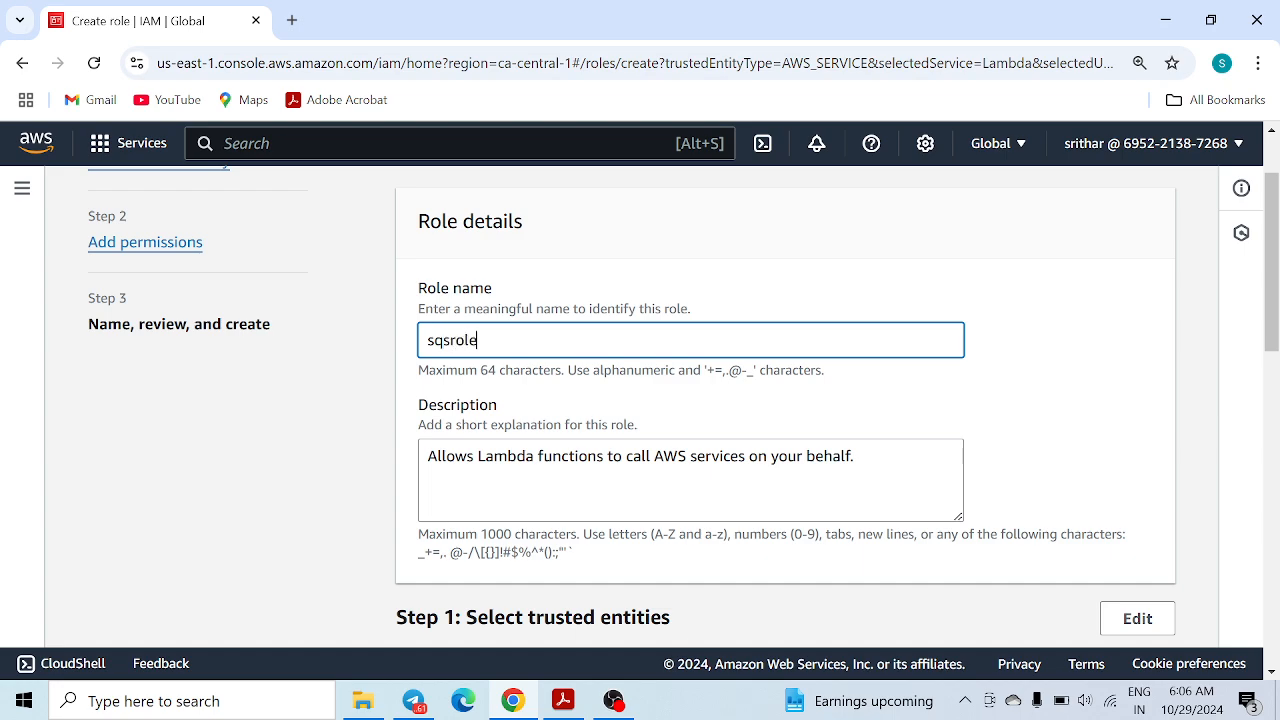
Name the role sqsrole and create it
{"action": "left_click_drag", "start_coordinate": [482, 341], "coordinate": [360, 322]}
{"action": "scroll", "coordinate": [945, 408], "scroll_direction": "down", "scroll_amount": 10}
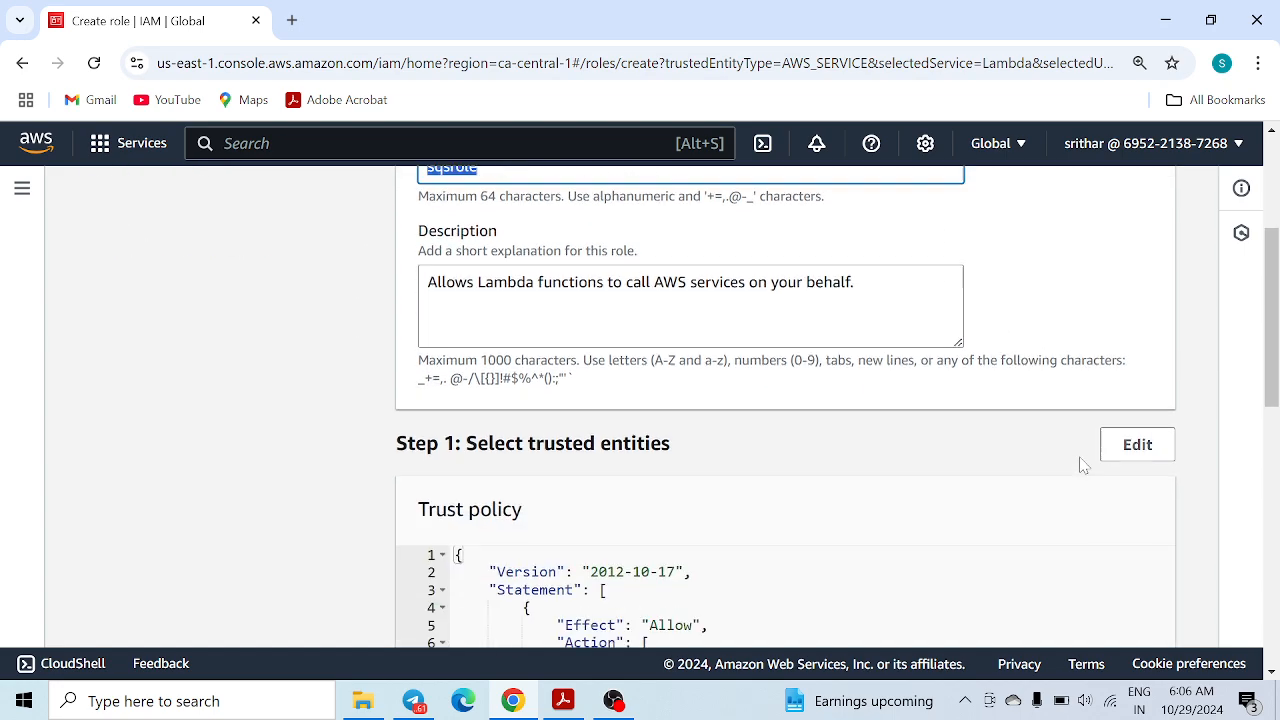
{"action": "left_click", "coordinate": [1119, 612]}
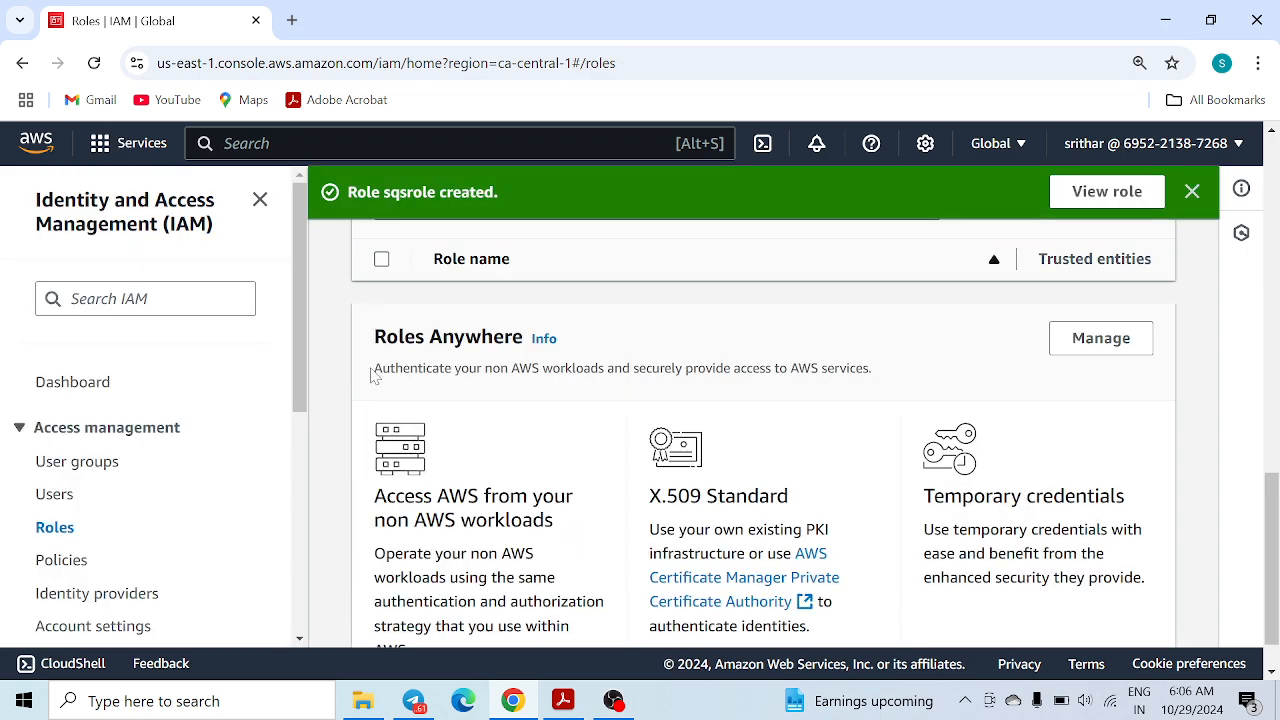
Duplicate the IAM tab and open Simple Queue Service in the copy
{"action": "right_click", "coordinate": [168, 22]}
{"action": "left_click", "coordinate": [290, 200]}
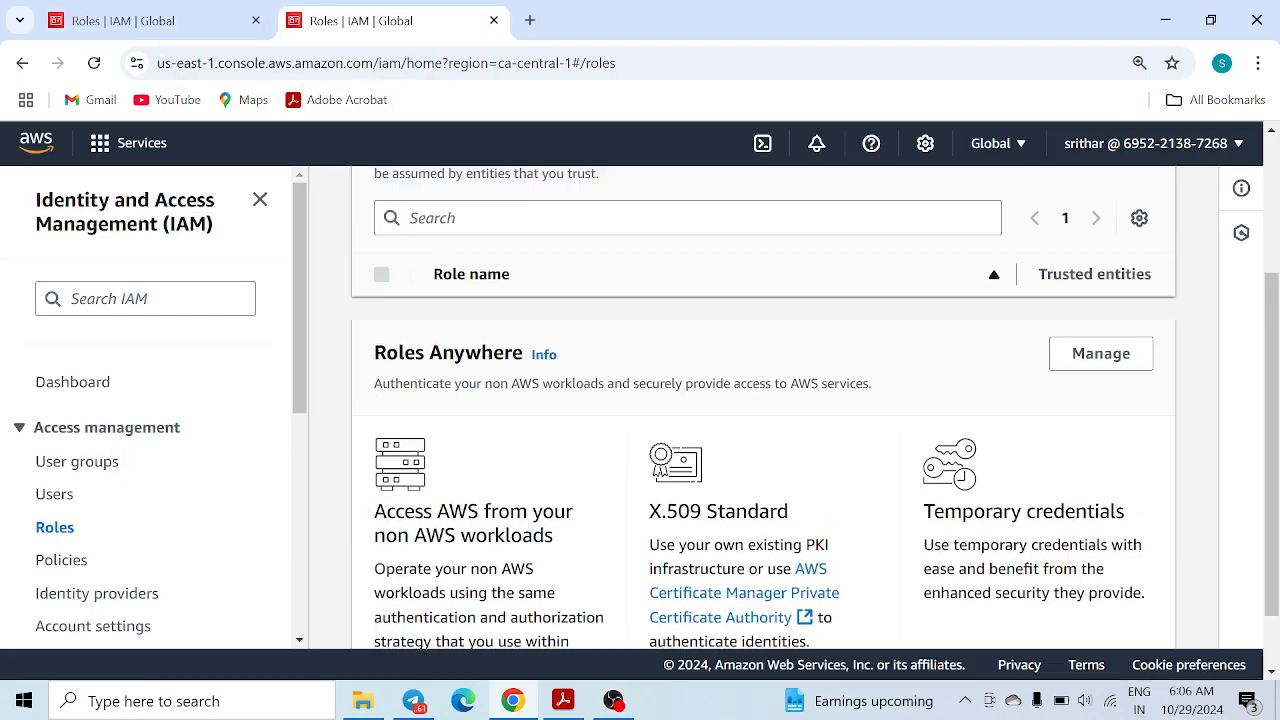
{"action": "left_click", "coordinate": [427, 145]}
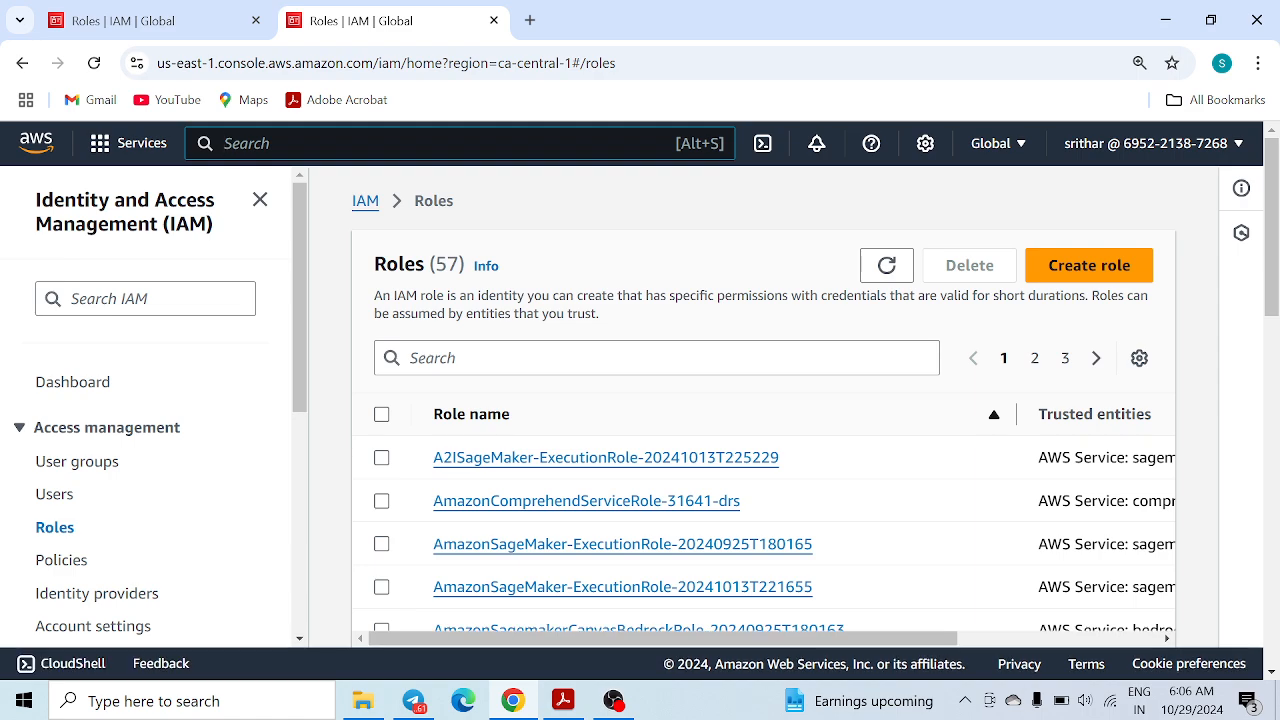
{"action": "type", "text": "sqs"}
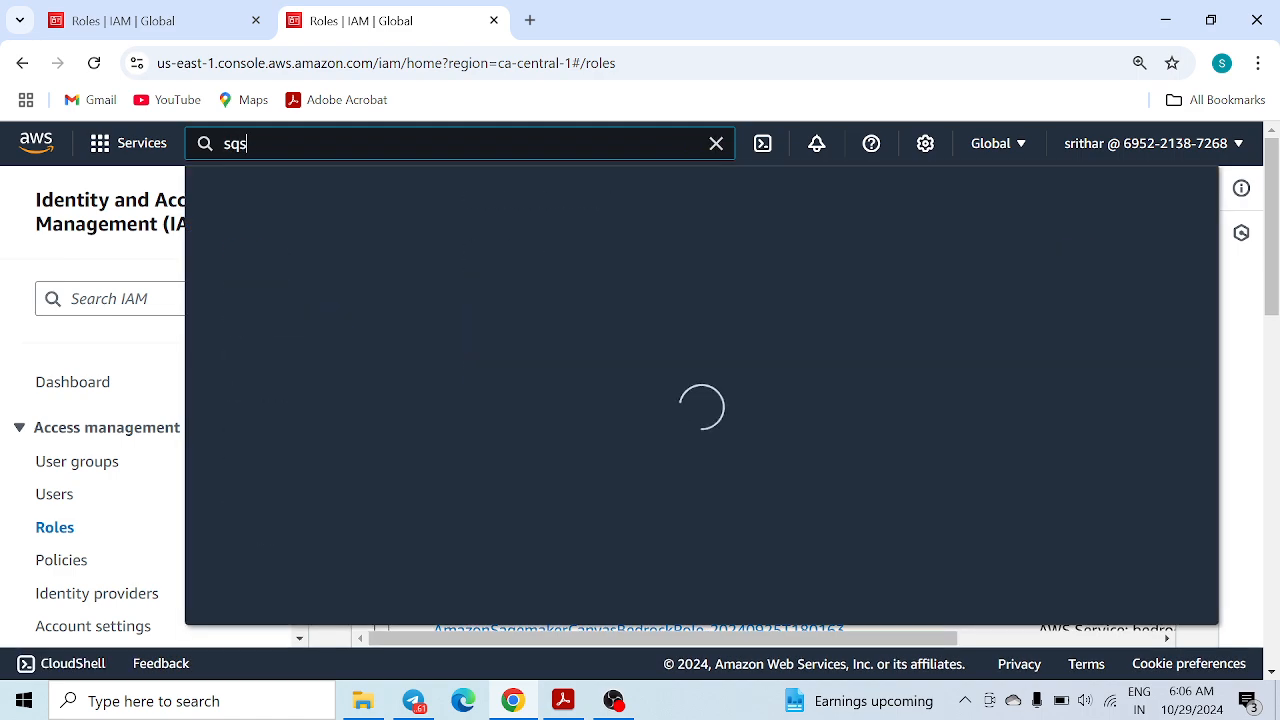
{"action": "left_click", "coordinate": [618, 318]}
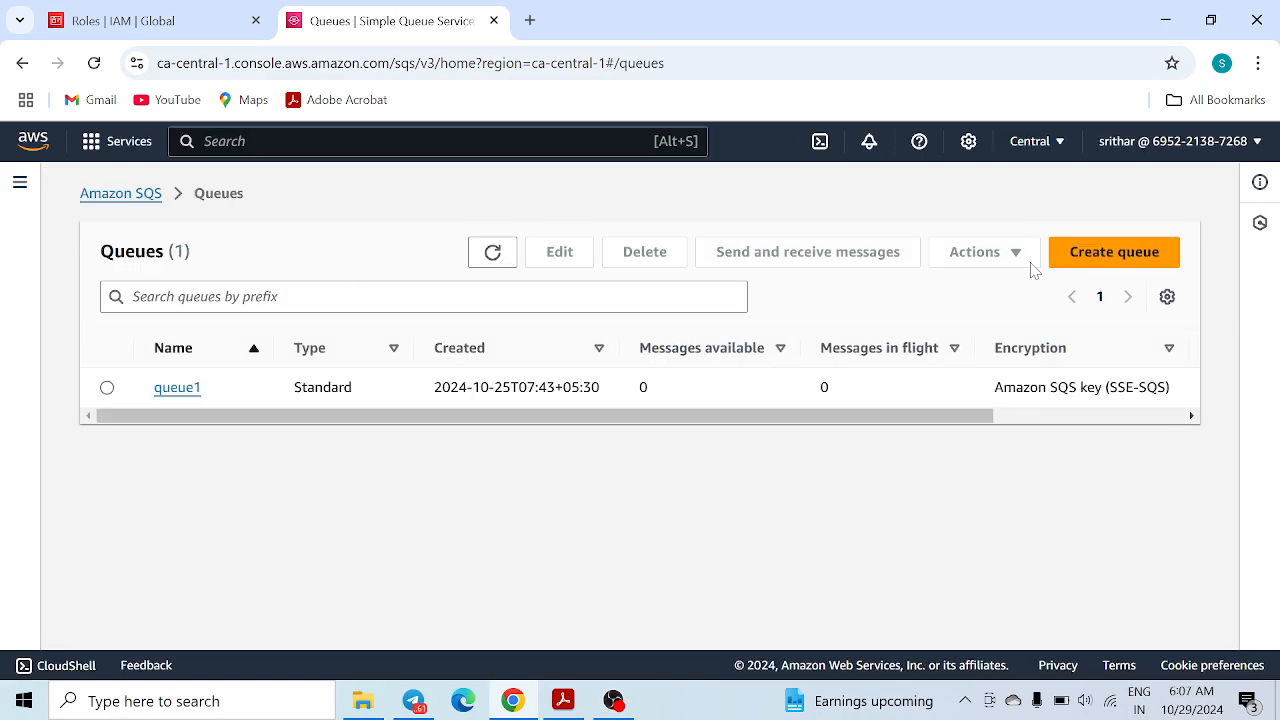
Delete queue1, confirming with 'confirm', and dismiss the success banner
{"action": "left_click", "coordinate": [107, 387]}
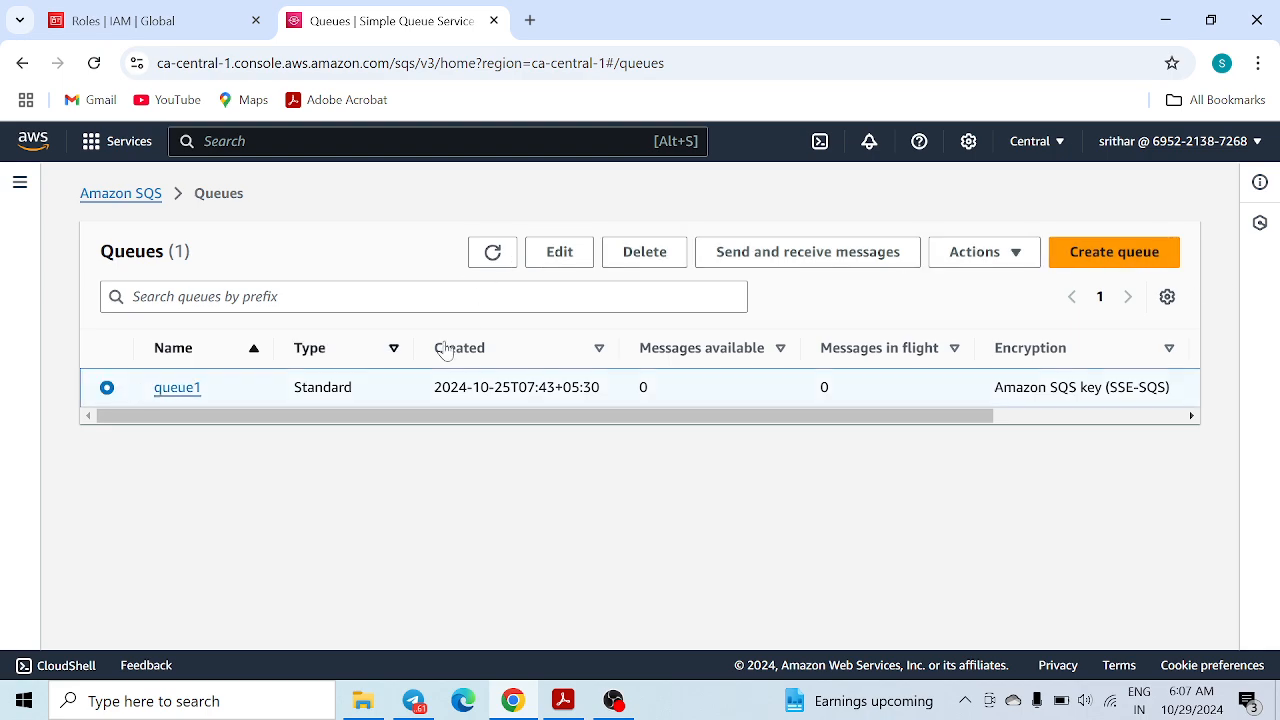
{"action": "left_click", "coordinate": [625, 257]}
{"action": "left_click", "coordinate": [640, 470]}
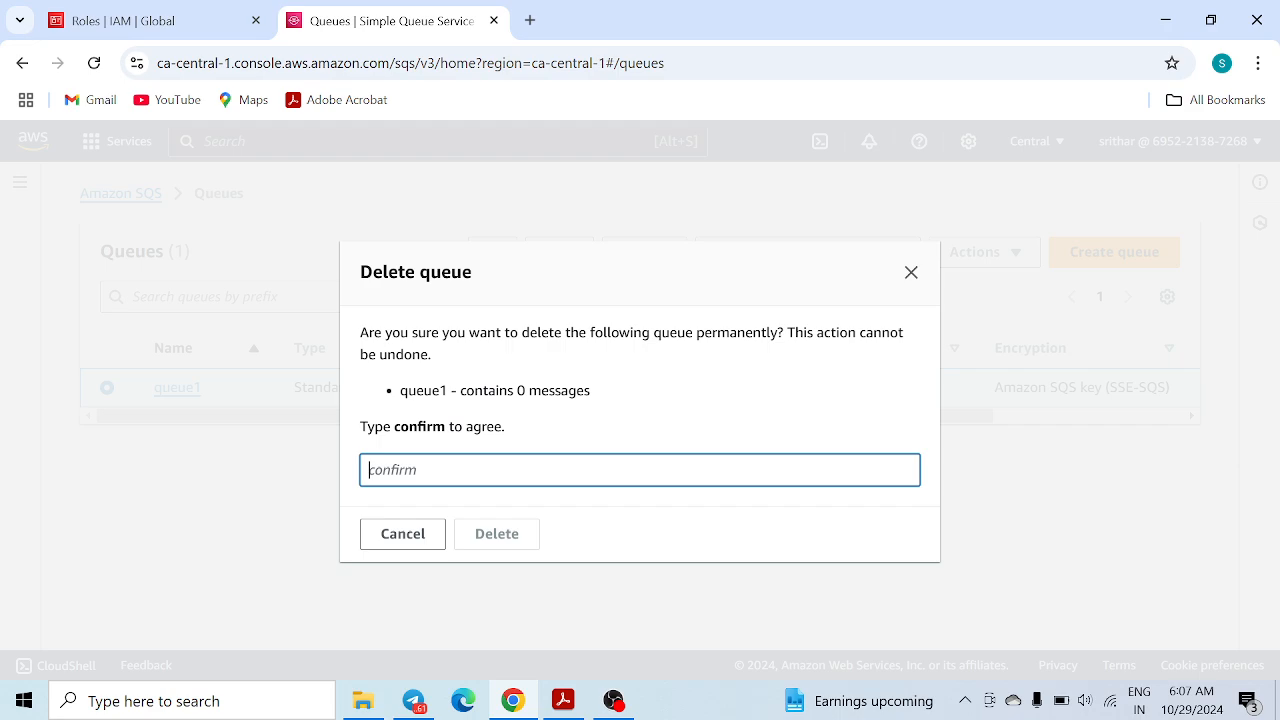
{"action": "type", "text": "confirm"}
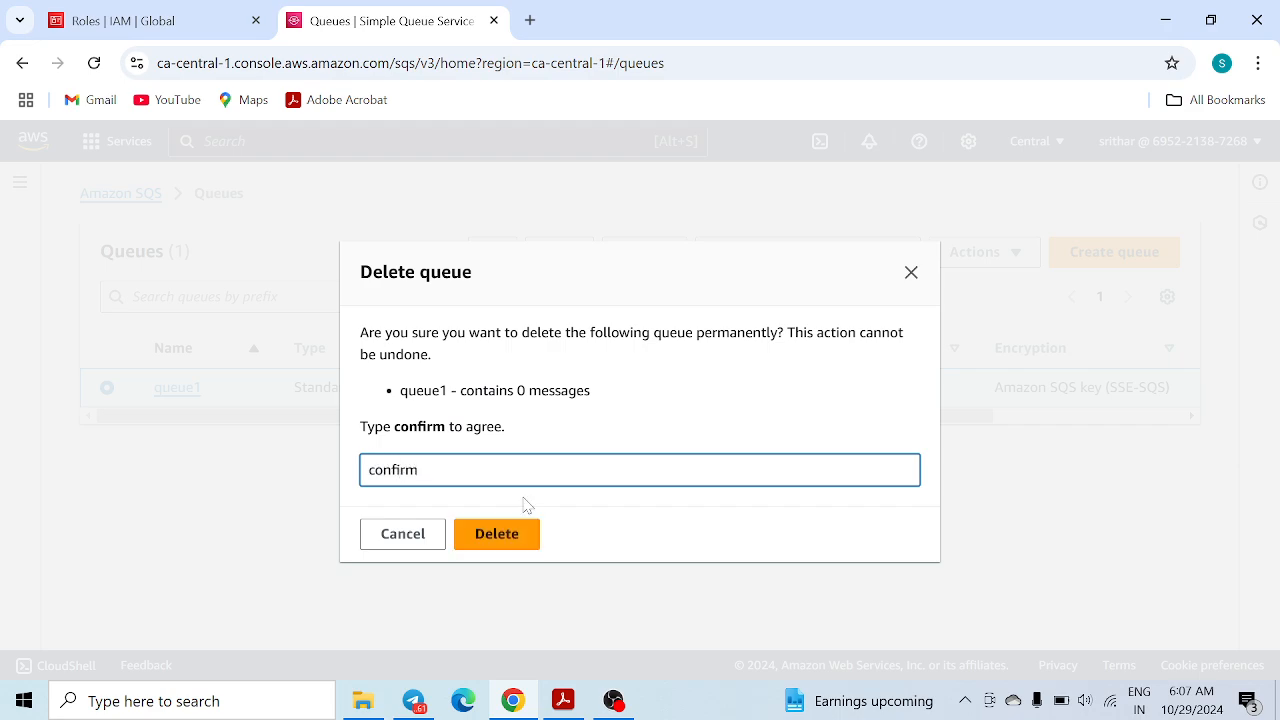
{"action": "left_click", "coordinate": [518, 534]}
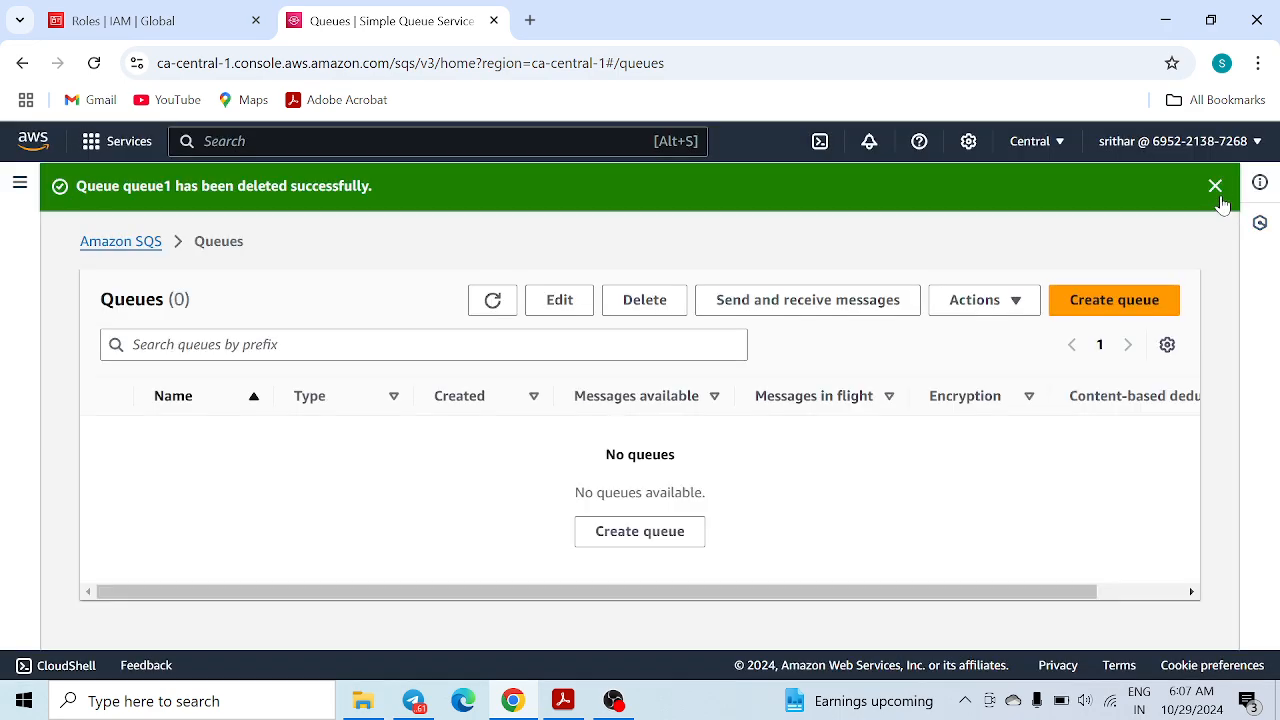
{"action": "left_click", "coordinate": [1216, 190]}
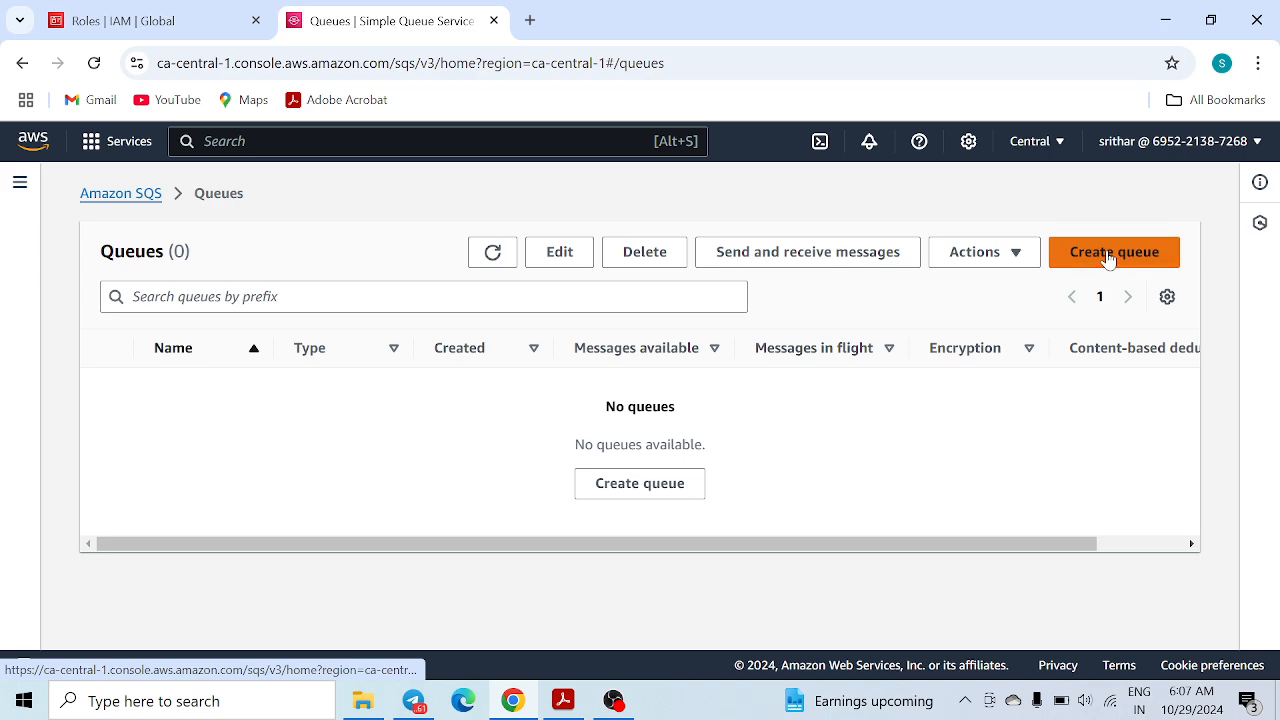
Begin a new queue, enter the name 'queue', and submit it
{"action": "left_click", "coordinate": [1108, 253]}
{"action": "scroll", "coordinate": [168, 392], "scroll_direction": "down", "scroll_amount": 1}
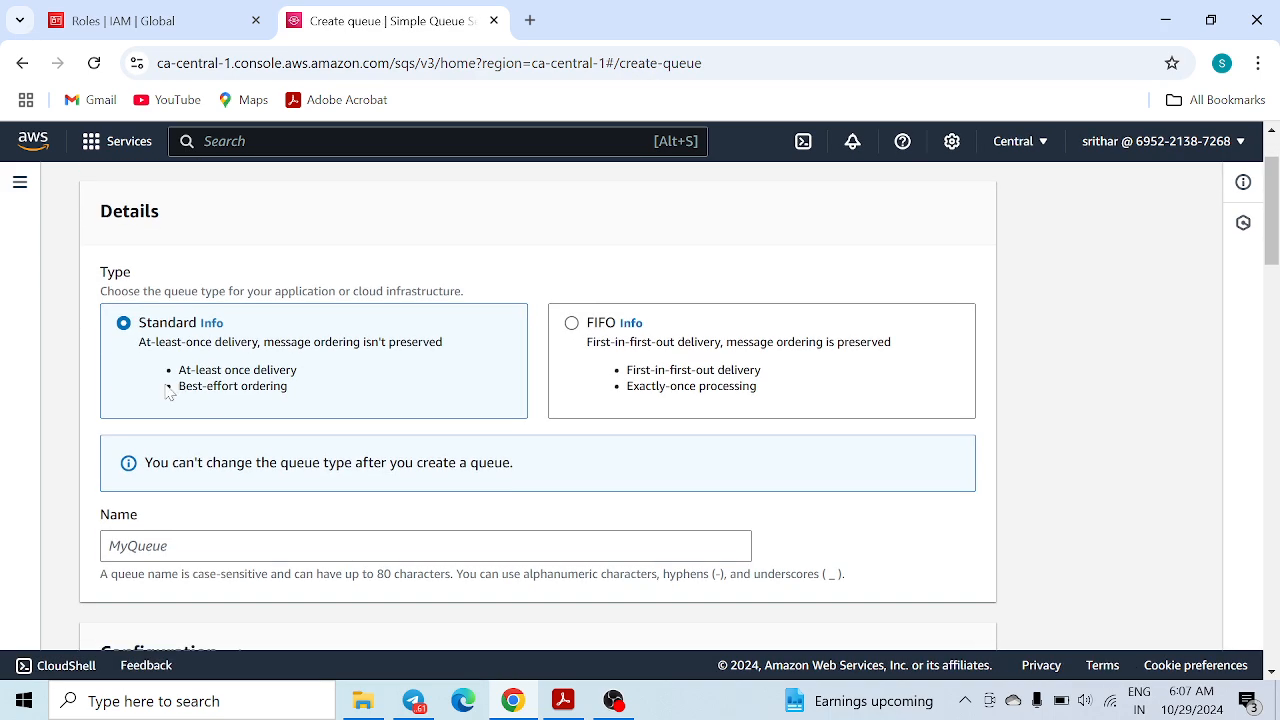
{"action": "scroll", "coordinate": [293, 452], "scroll_direction": "down", "scroll_amount": 1}
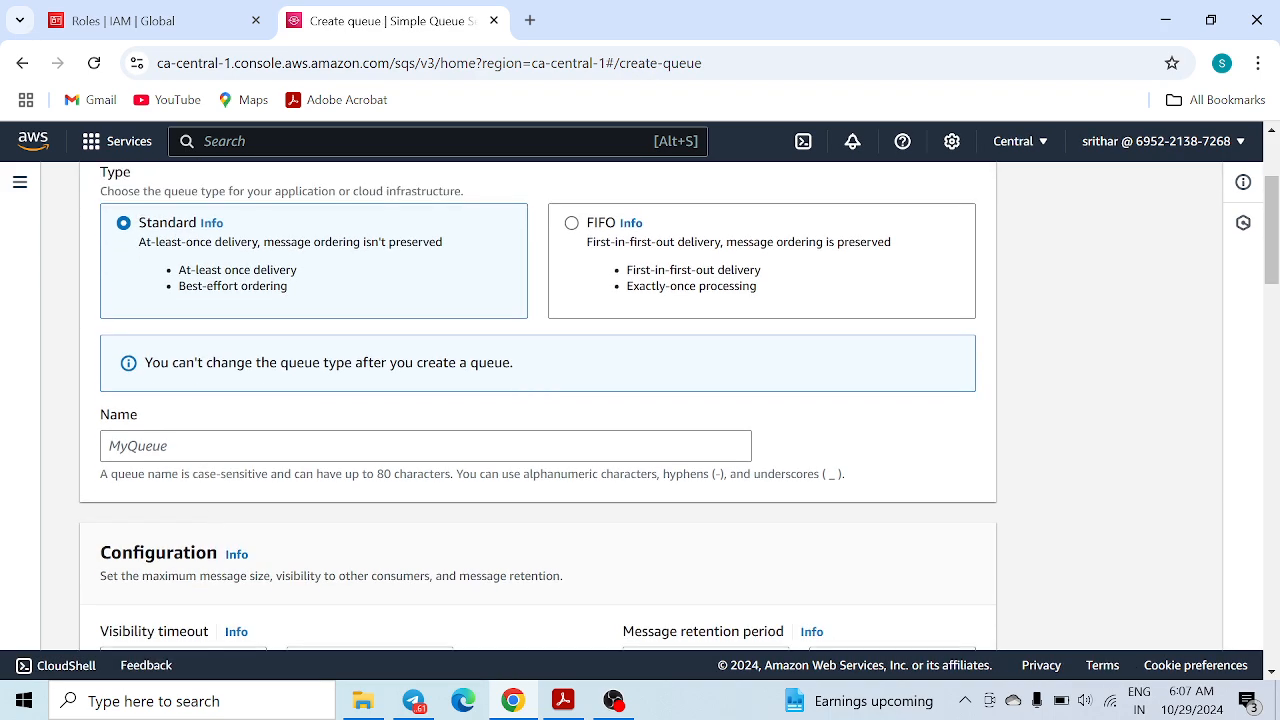
{"action": "left_click", "coordinate": [293, 449]}
{"action": "type", "text": "q"}
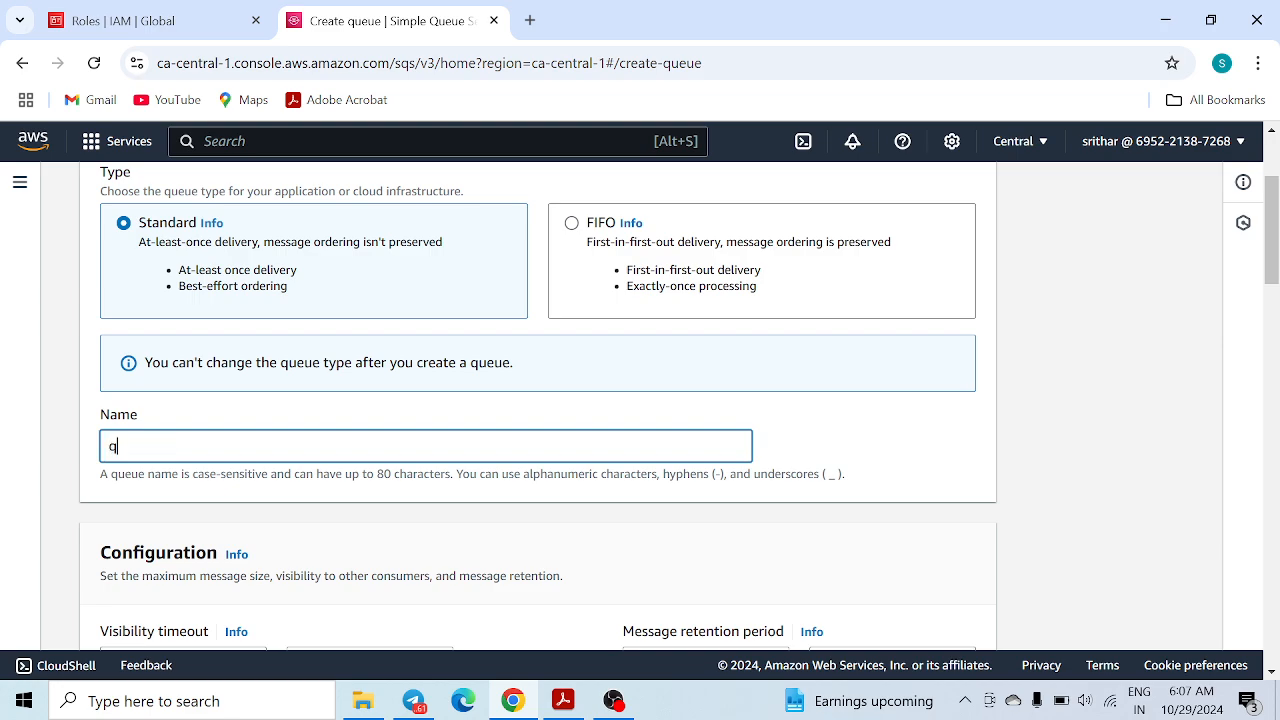
{"action": "type", "text": "ueue1"}
{"action": "scroll", "coordinate": [234, 454], "scroll_direction": "down", "scroll_amount": 7}
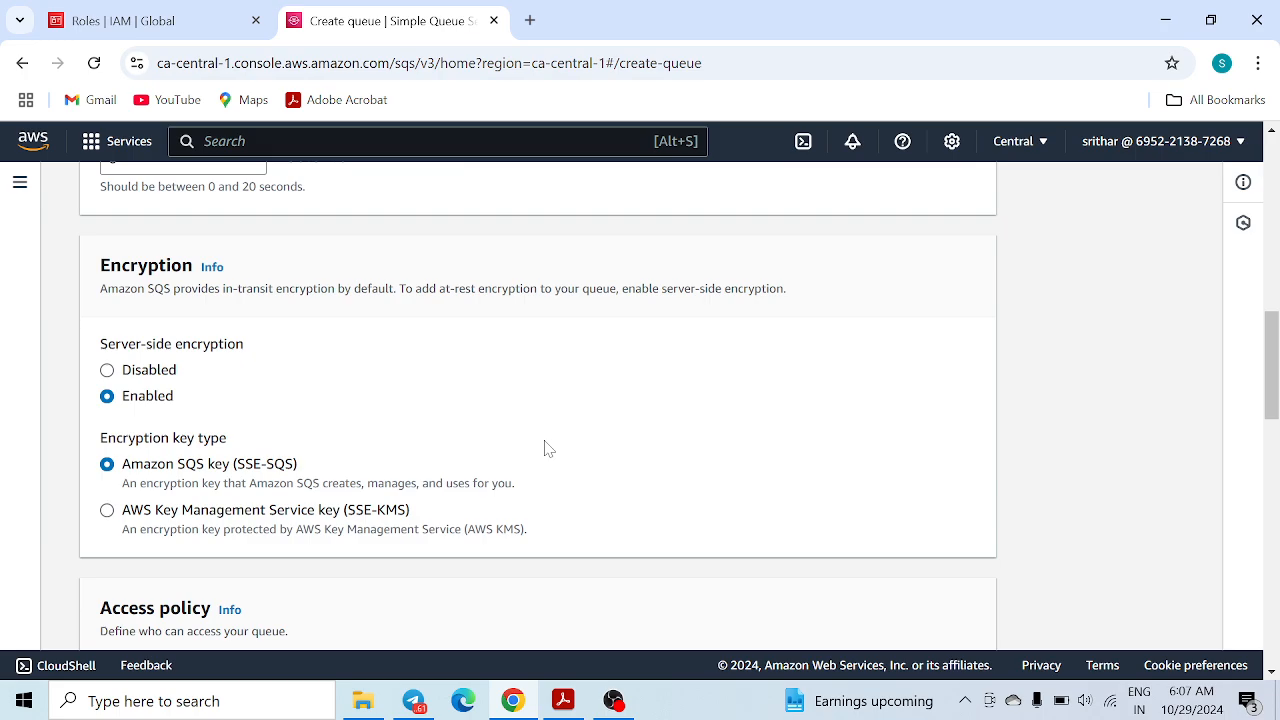
{"action": "scroll", "coordinate": [548, 449], "scroll_direction": "down", "scroll_amount": 10}
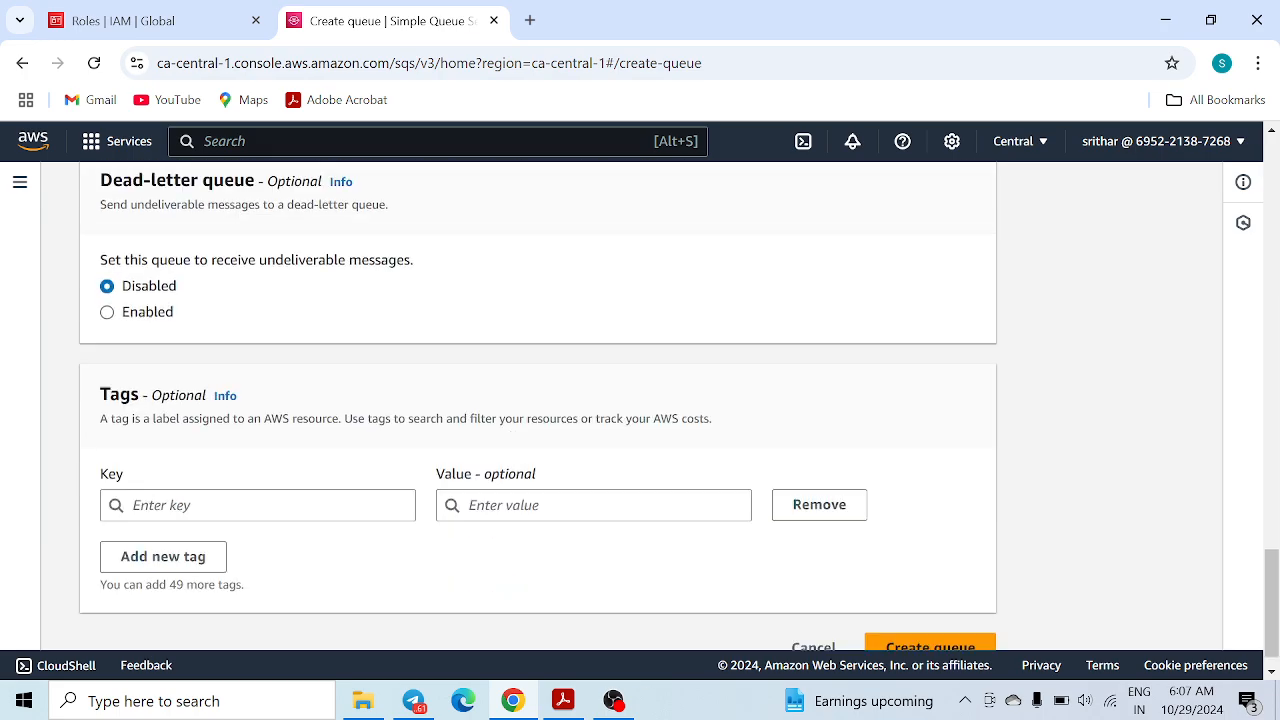
{"action": "left_click", "coordinate": [928, 617]}
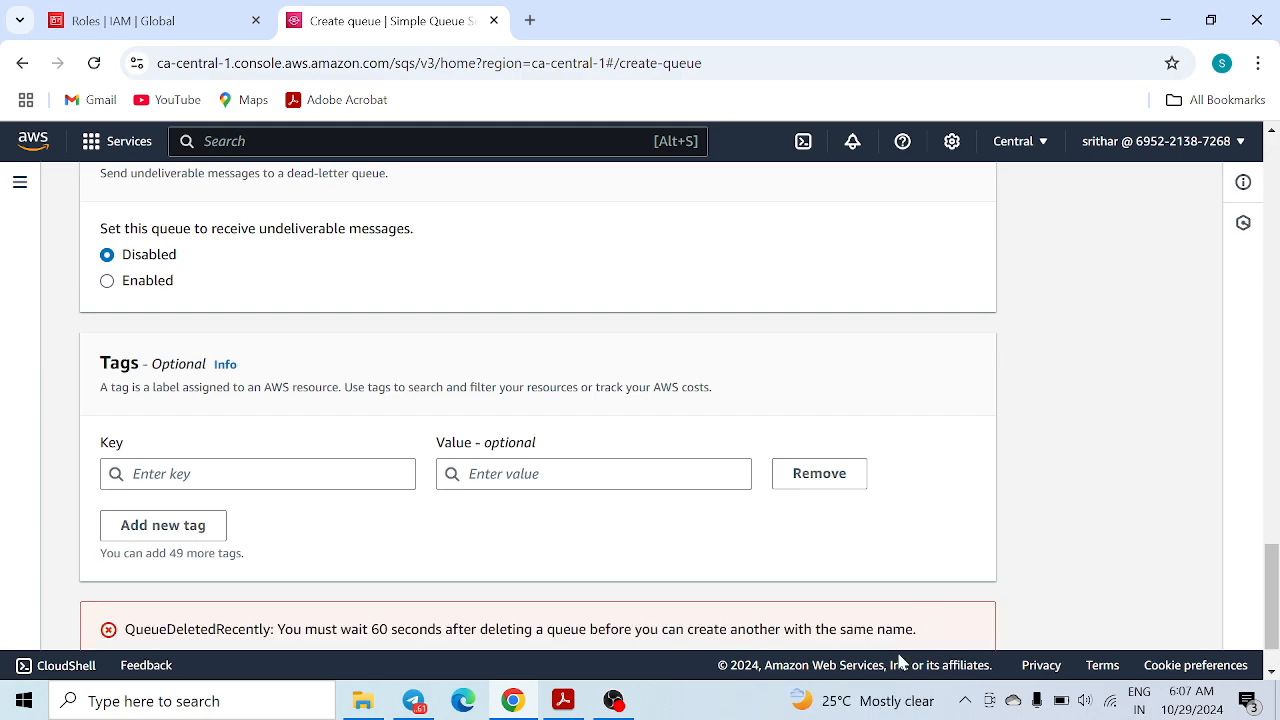
Change the queue name to queue123 and create the queue
{"action": "scroll", "coordinate": [898, 640], "scroll_direction": "down", "scroll_amount": 1}
{"action": "mouse_move", "coordinate": [917, 713]}
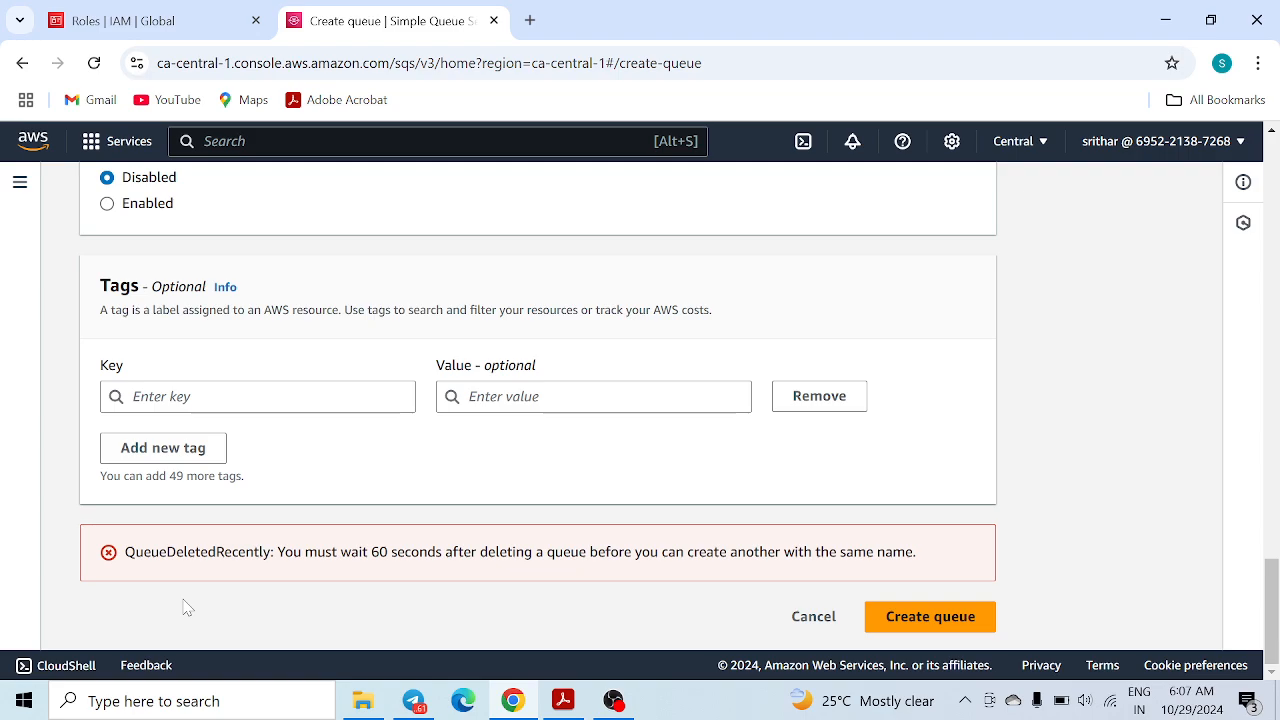
{"action": "scroll", "coordinate": [723, 323], "scroll_direction": "up", "scroll_amount": 15}
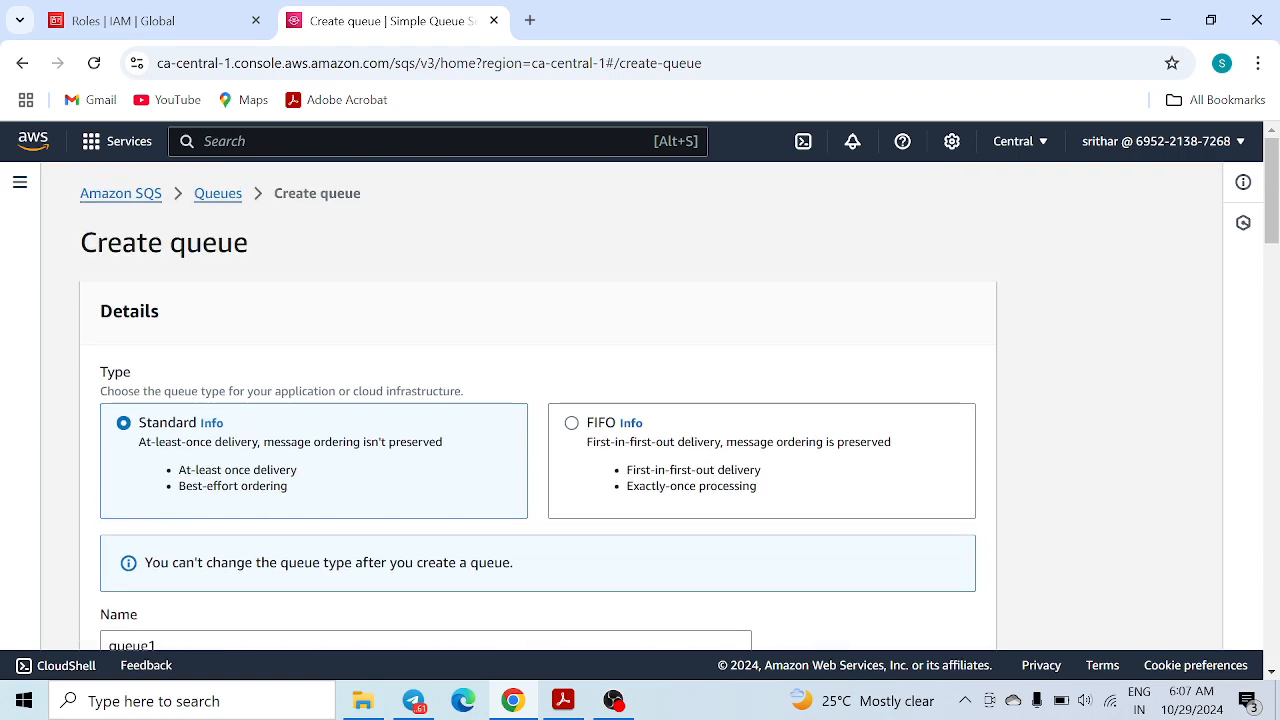
{"action": "scroll", "coordinate": [250, 415], "scroll_direction": "down", "scroll_amount": 4}
{"action": "scroll", "coordinate": [217, 409], "scroll_direction": "up", "scroll_amount": 1}
{"action": "left_click", "coordinate": [156, 346]}
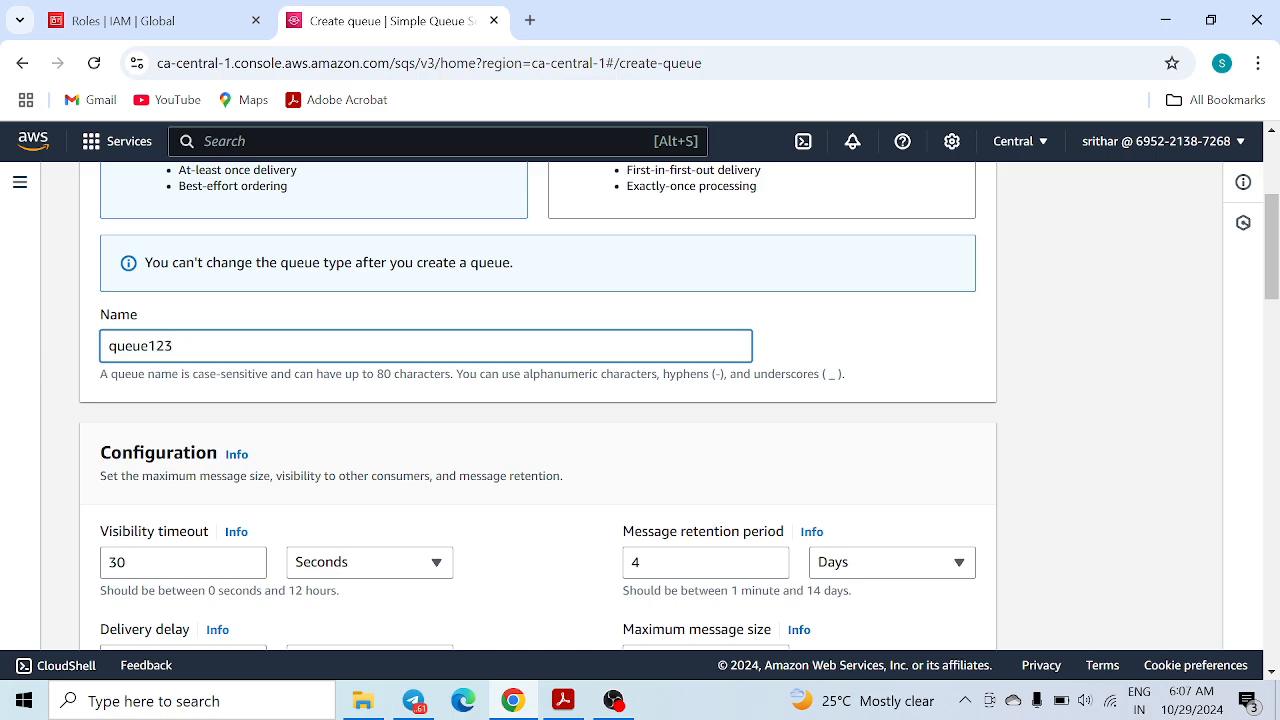
{"action": "type", "text": "23"}
{"action": "scroll", "coordinate": [910, 480], "scroll_direction": "down", "scroll_amount": 15}
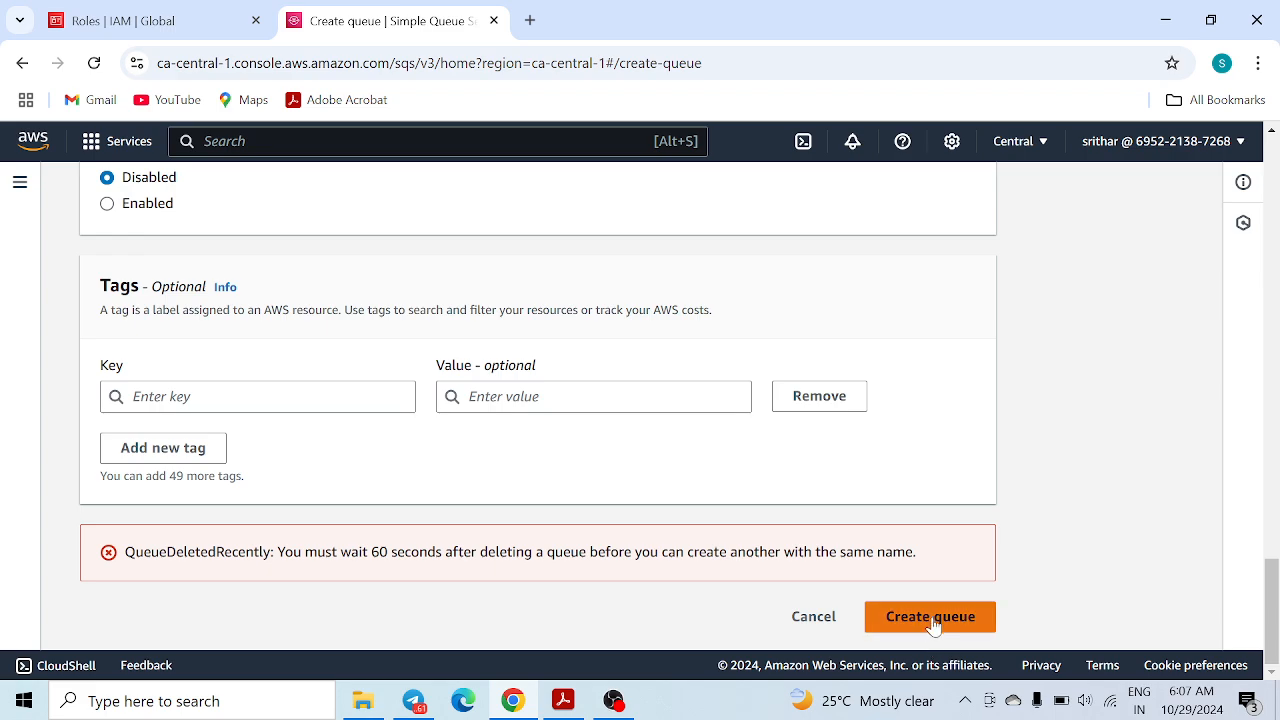
{"action": "left_click", "coordinate": [933, 618]}
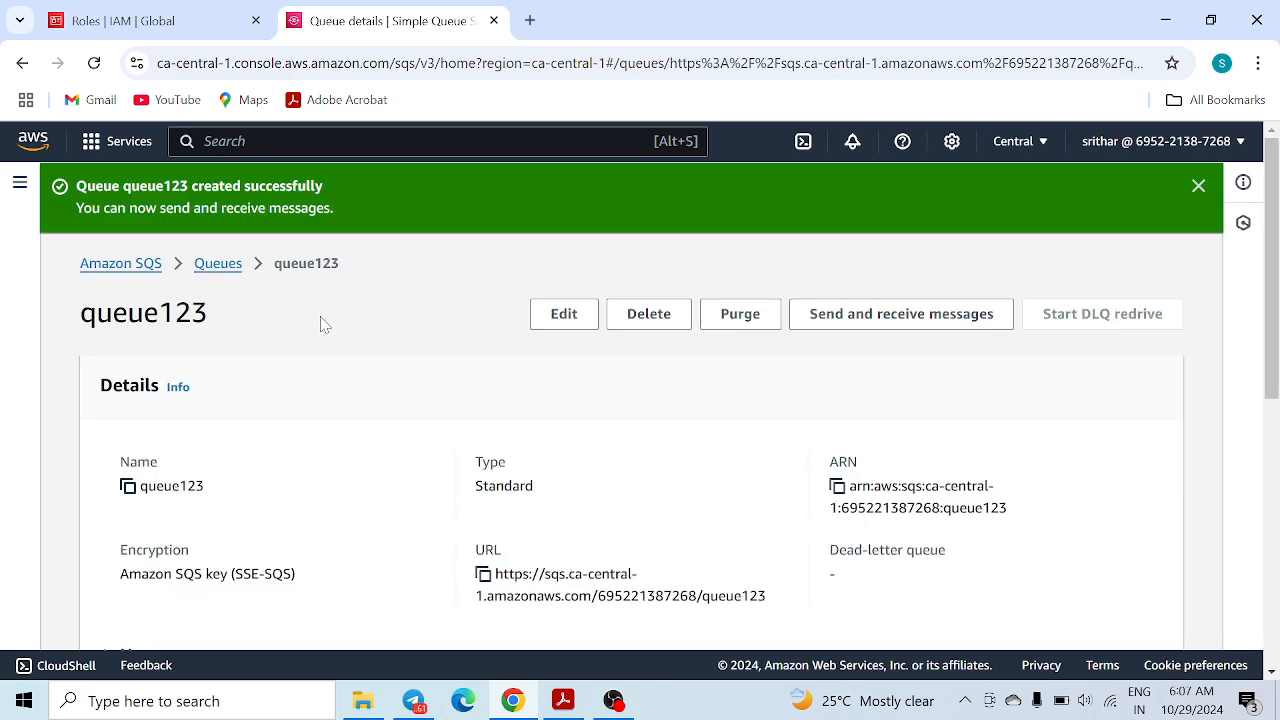
Duplicate the queue details tab and search the console for lambda
{"action": "right_click", "coordinate": [400, 16]}
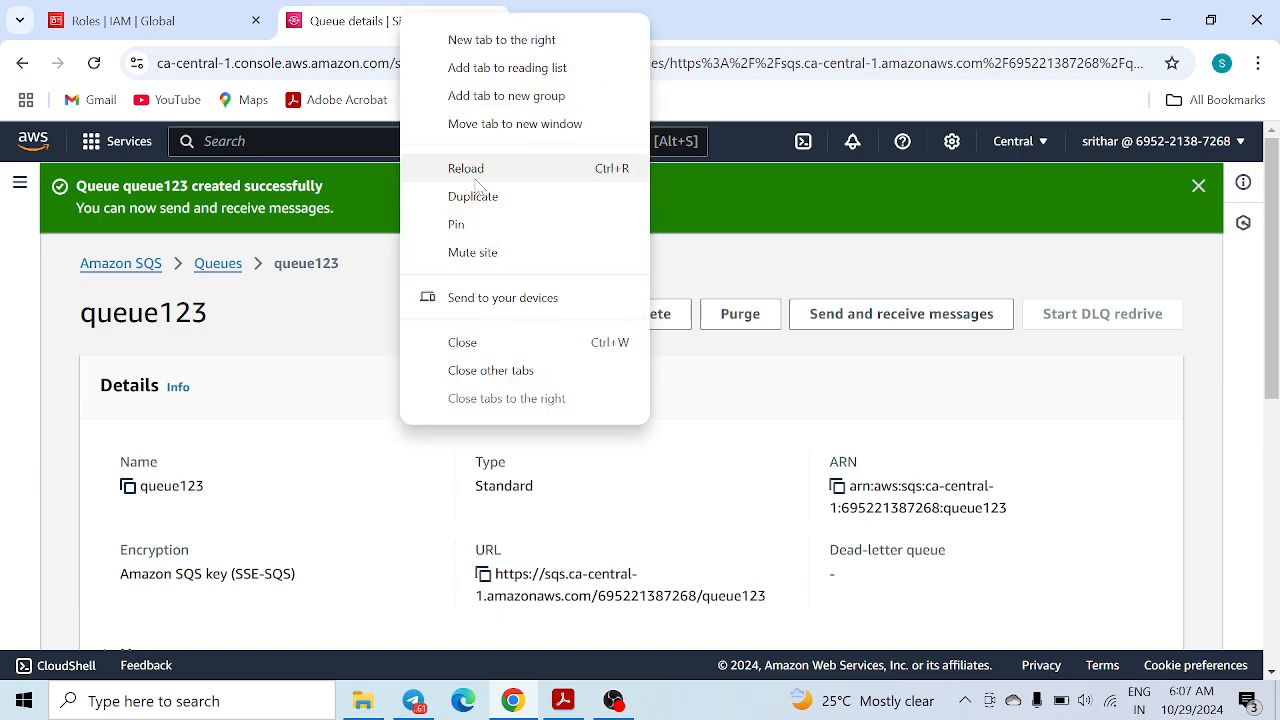
{"action": "left_click", "coordinate": [478, 197]}
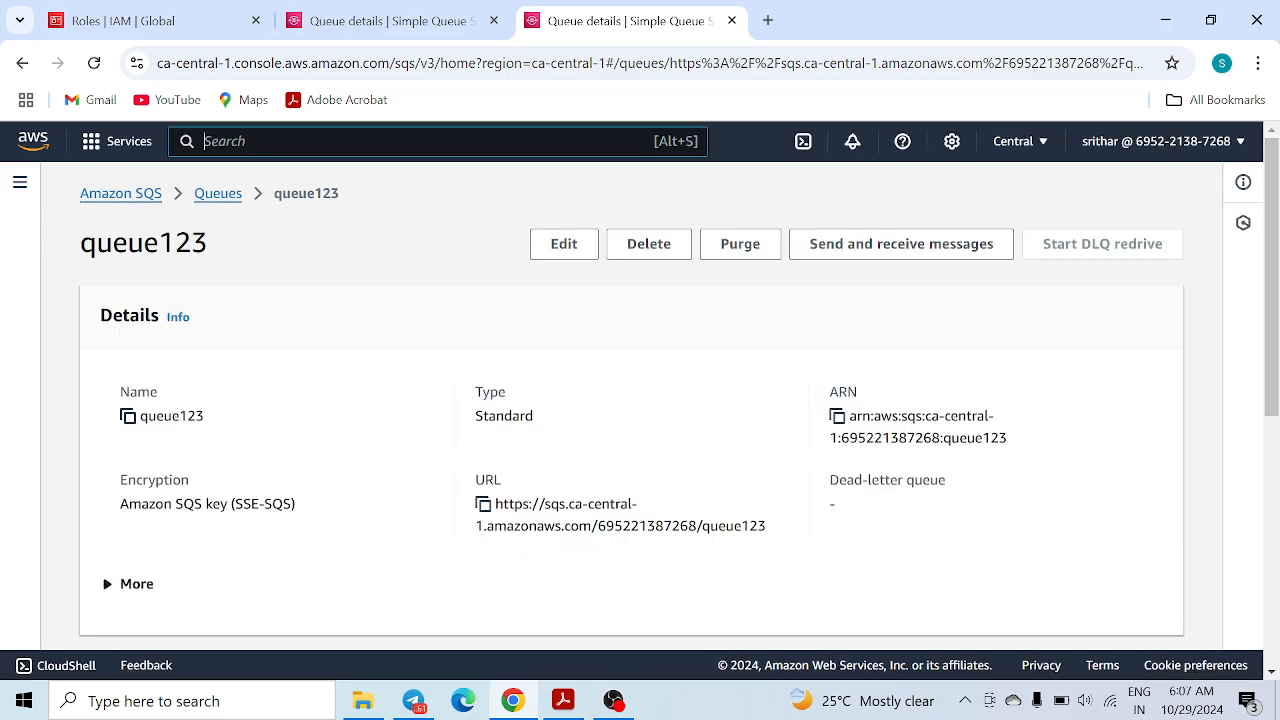
{"action": "type", "text": "lambda"}
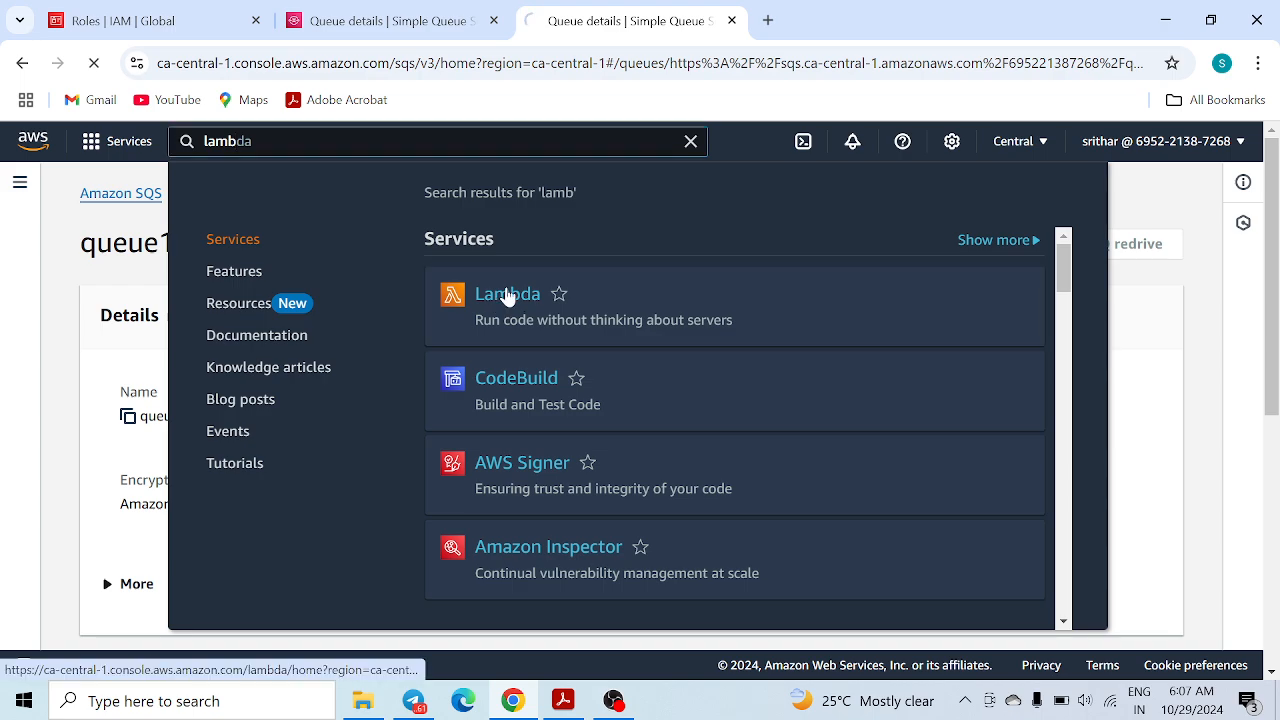
In Lambda, delete the fun1 function, confirming with 'delete', and close the dialog
{"action": "left_click", "coordinate": [507, 294]}
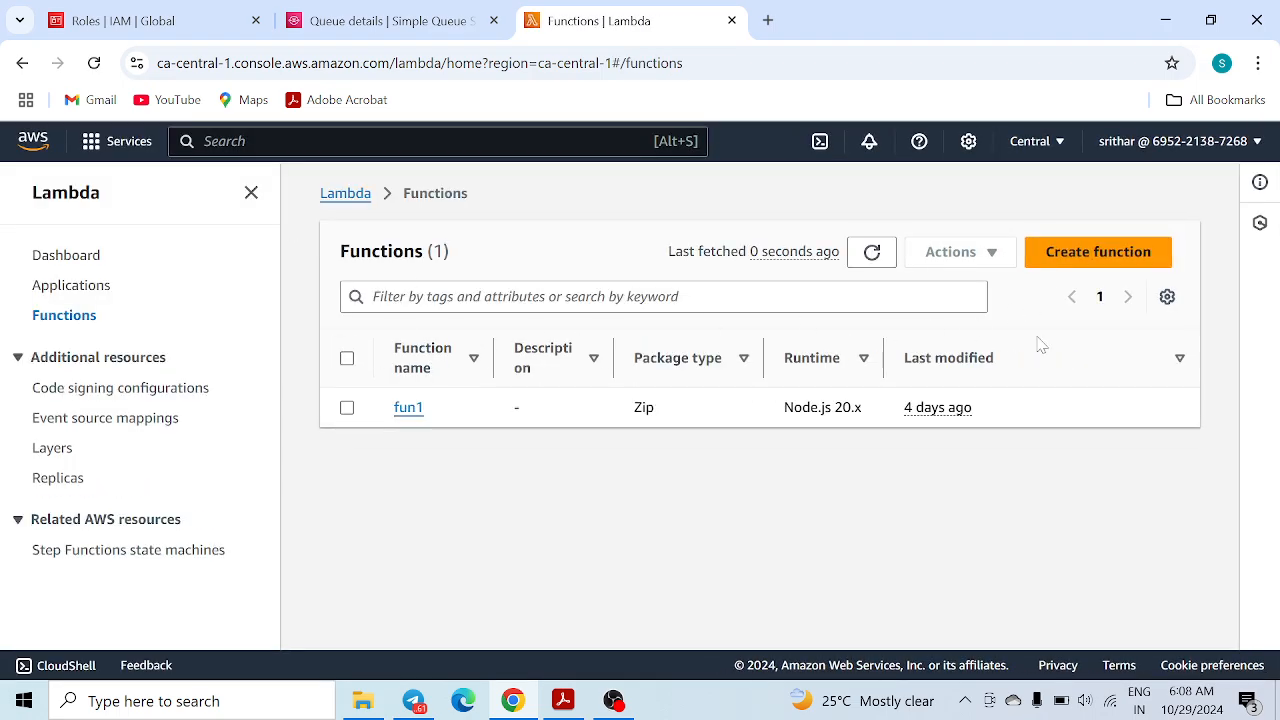
{"action": "left_click", "coordinate": [347, 357]}
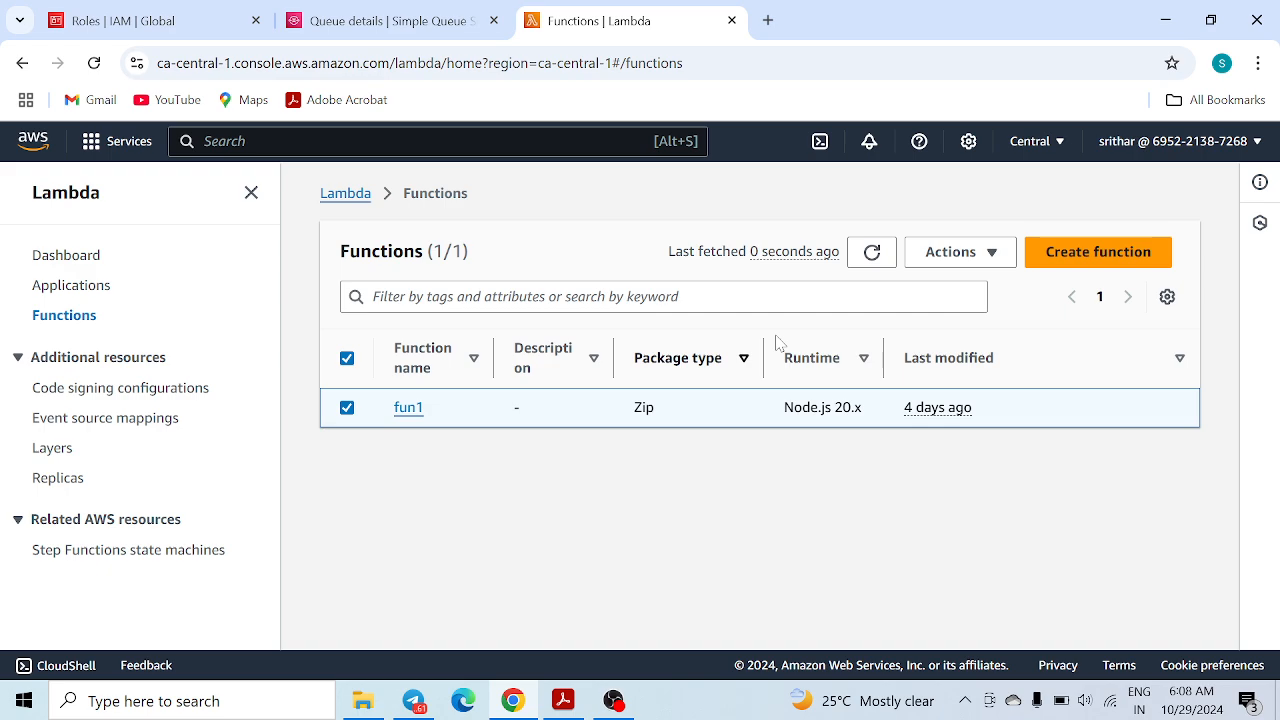
{"action": "left_click", "coordinate": [995, 260]}
{"action": "left_click", "coordinate": [974, 347]}
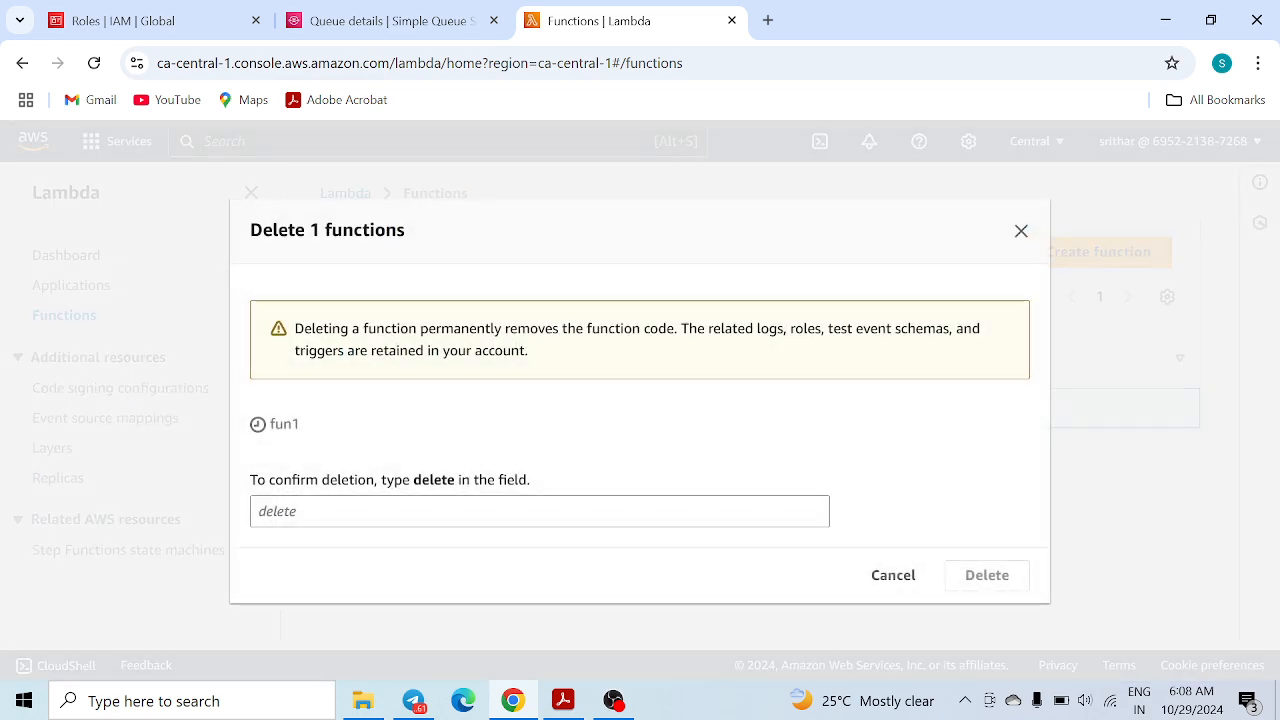
{"action": "left_click", "coordinate": [470, 511]}
{"action": "type", "text": "delete"}
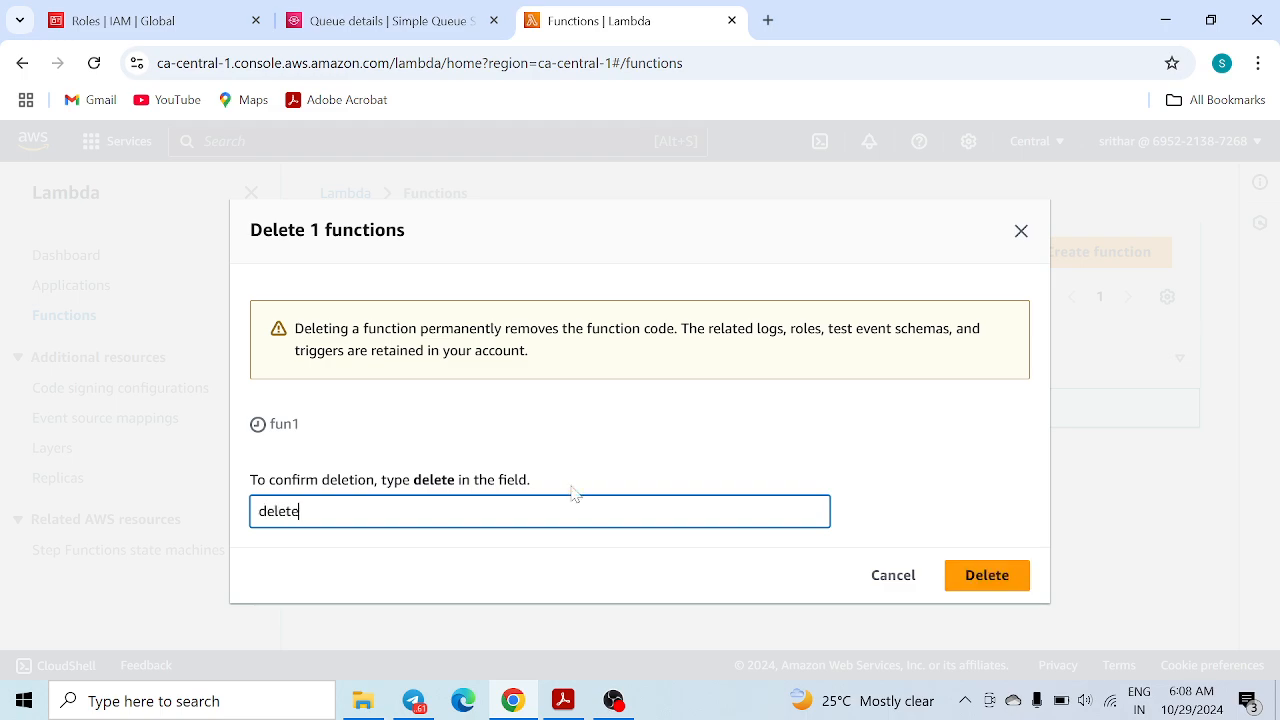
{"action": "left_click", "coordinate": [1020, 578]}
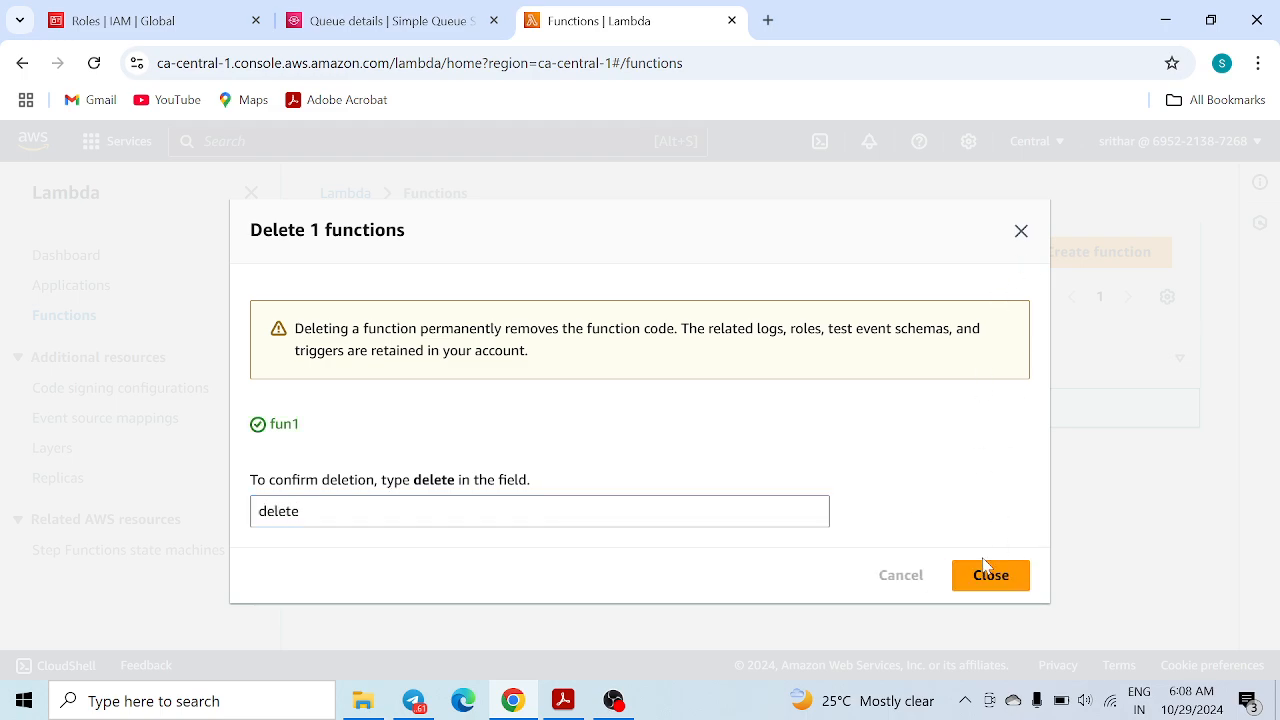
{"action": "left_click", "coordinate": [993, 590]}
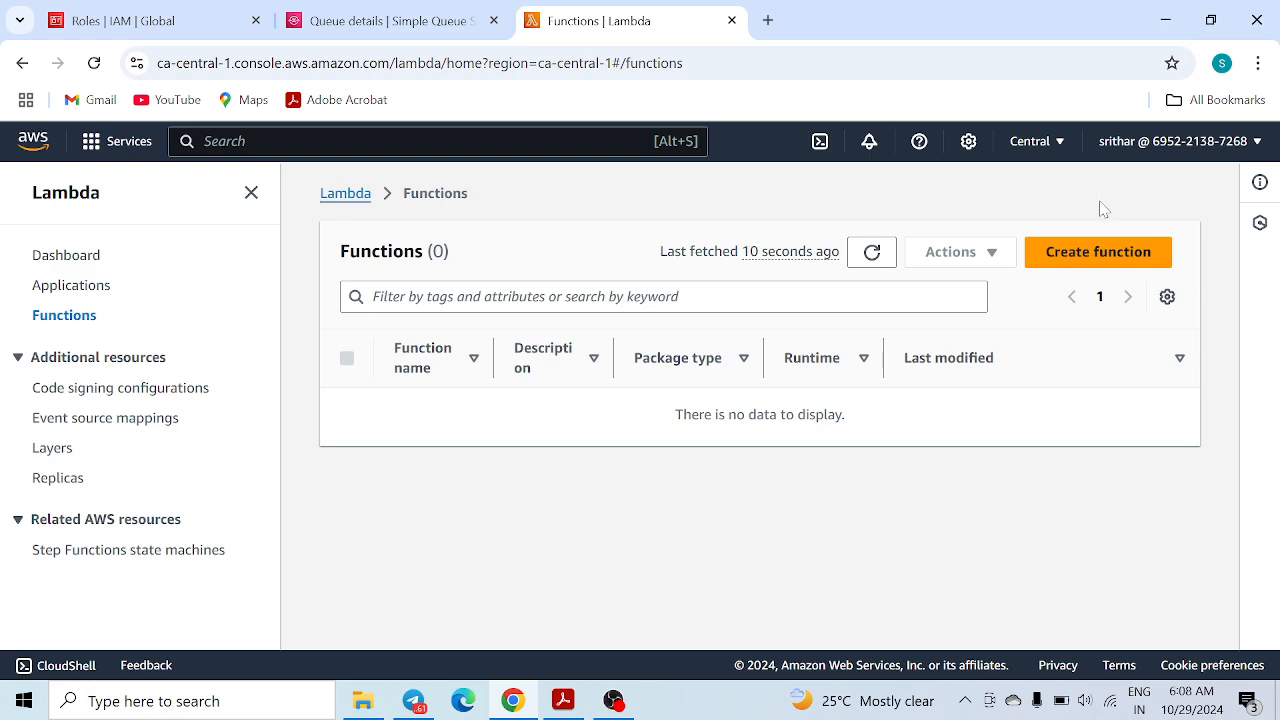
{"action": "left_click", "coordinate": [1100, 254]}
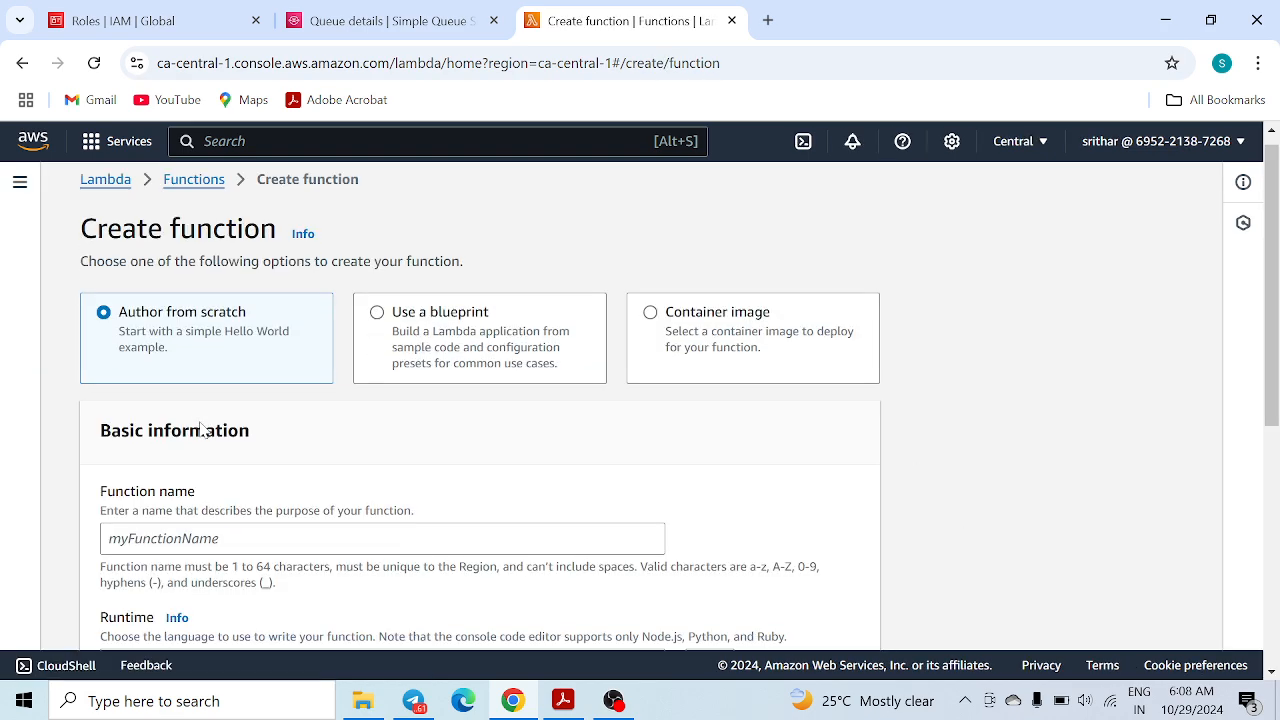
Enter fun_1 as the new function's name
{"action": "scroll", "coordinate": [200, 428], "scroll_direction": "down", "scroll_amount": 2}
{"action": "type", "text": "fun_1"}
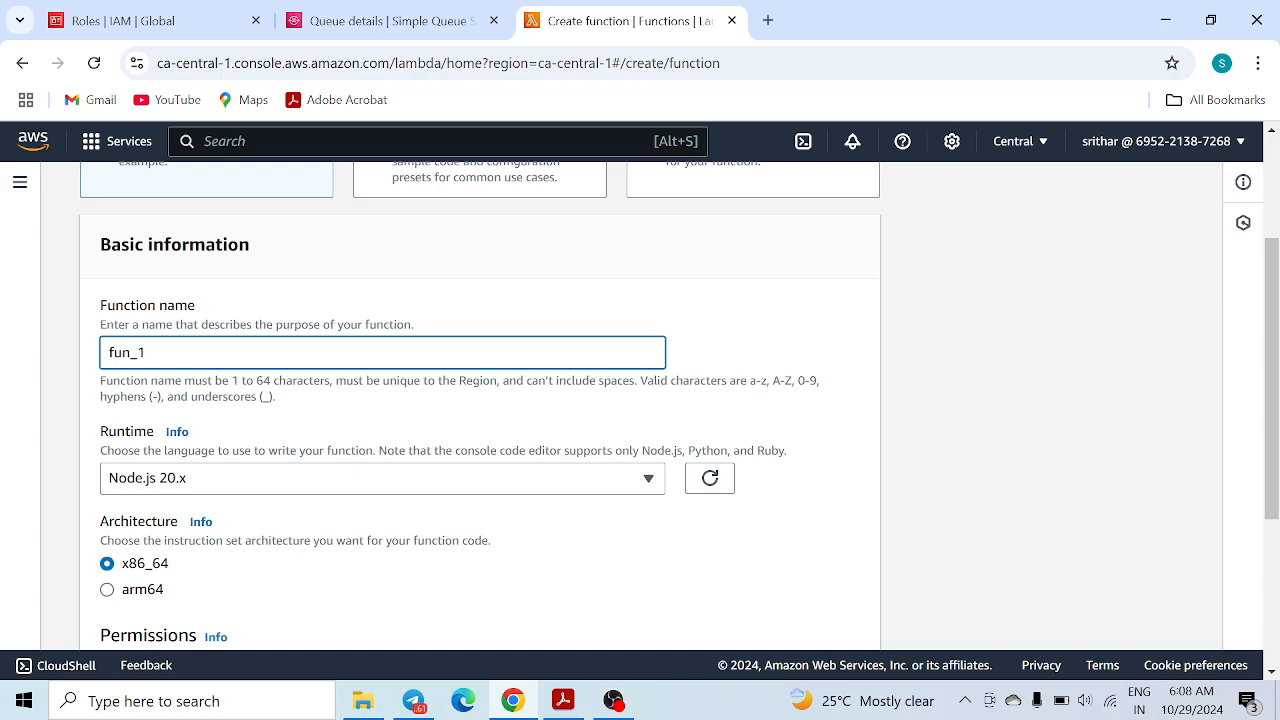
{"action": "scroll", "coordinate": [480, 400], "scroll_direction": "down", "scroll_amount": 1}
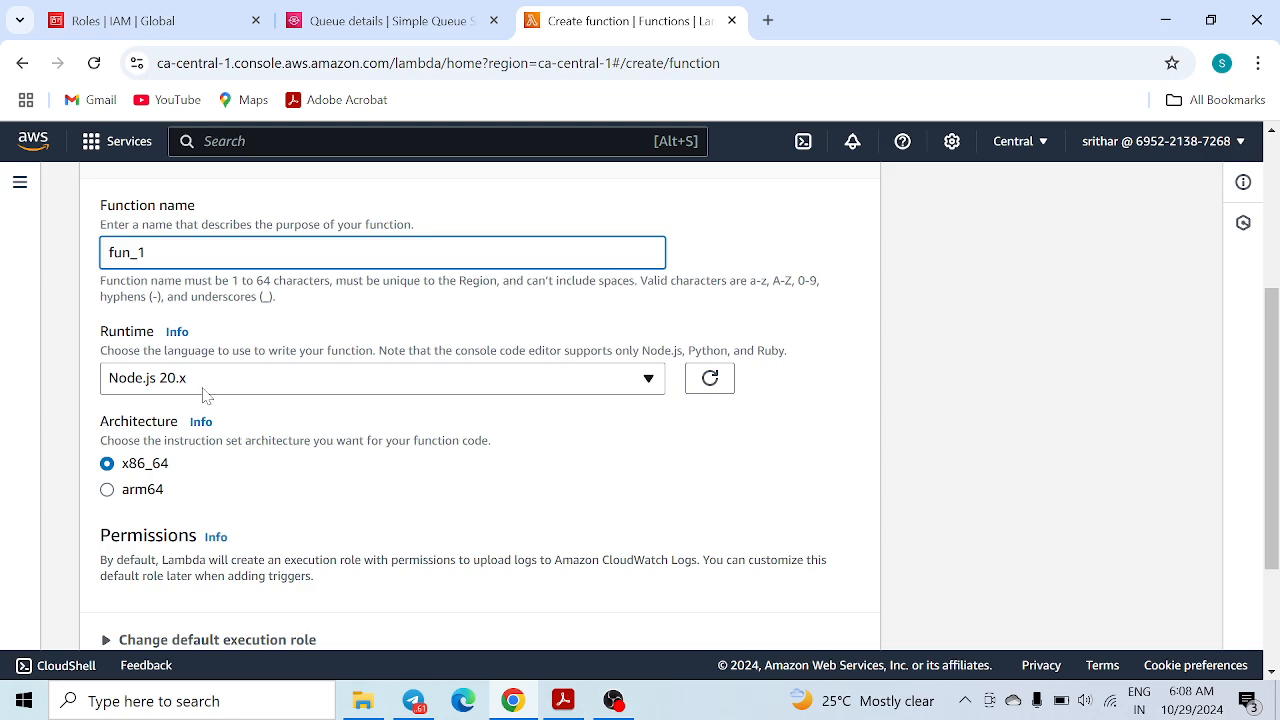
{"action": "scroll", "coordinate": [249, 486], "scroll_direction": "down", "scroll_amount": 2}
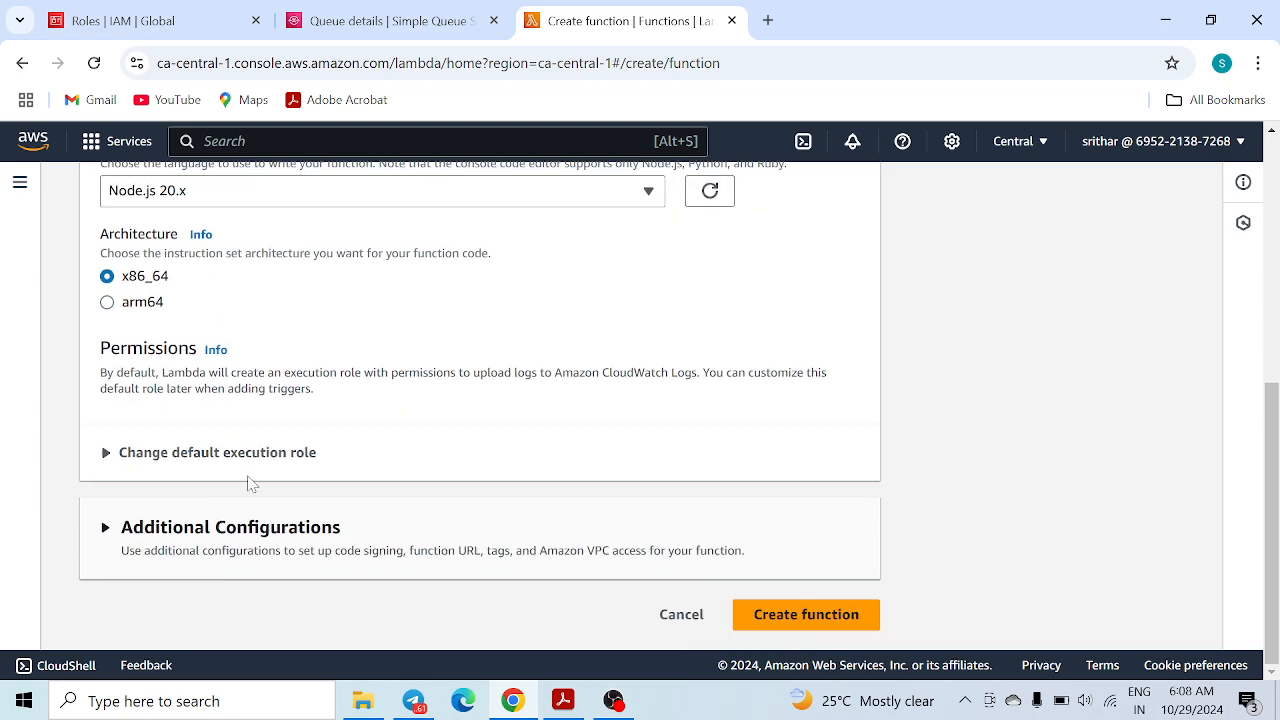
Use the existing sqsrole as the execution role and create the function
{"action": "left_click", "coordinate": [108, 452]}
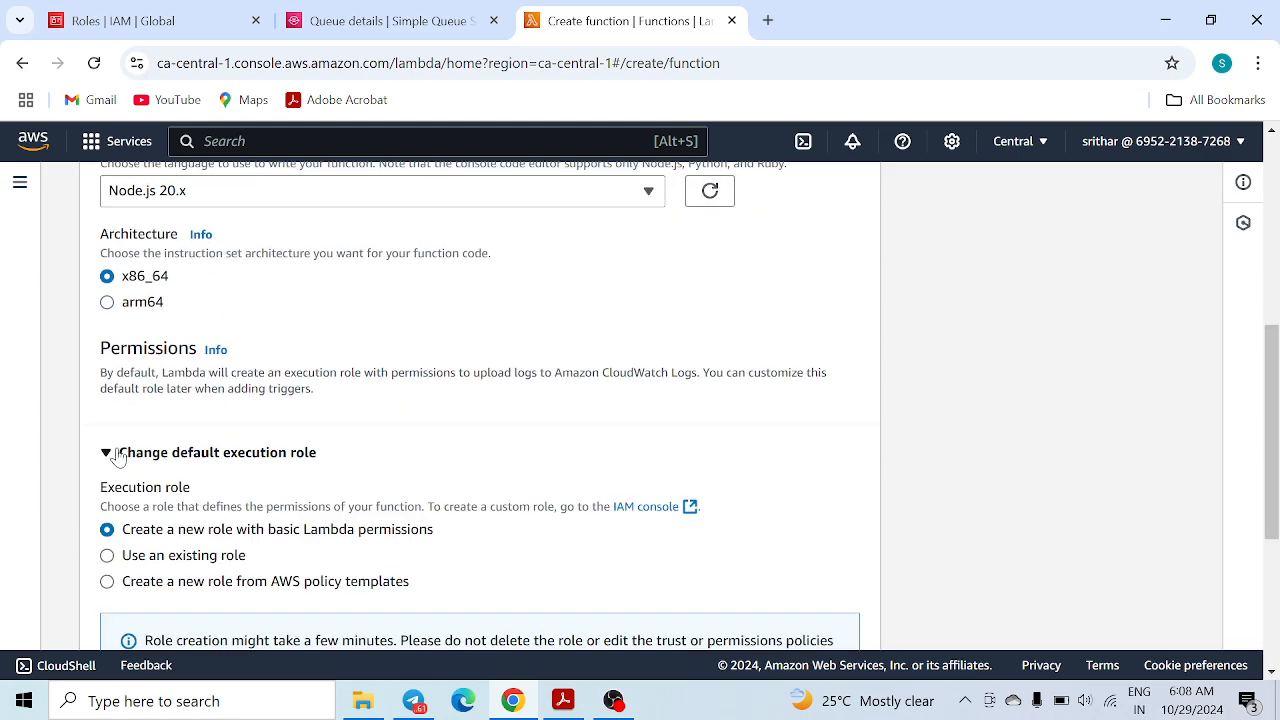
{"action": "left_click", "coordinate": [177, 556]}
{"action": "scroll", "coordinate": [329, 494], "scroll_direction": "down", "scroll_amount": 3}
{"action": "left_click", "coordinate": [222, 447]}
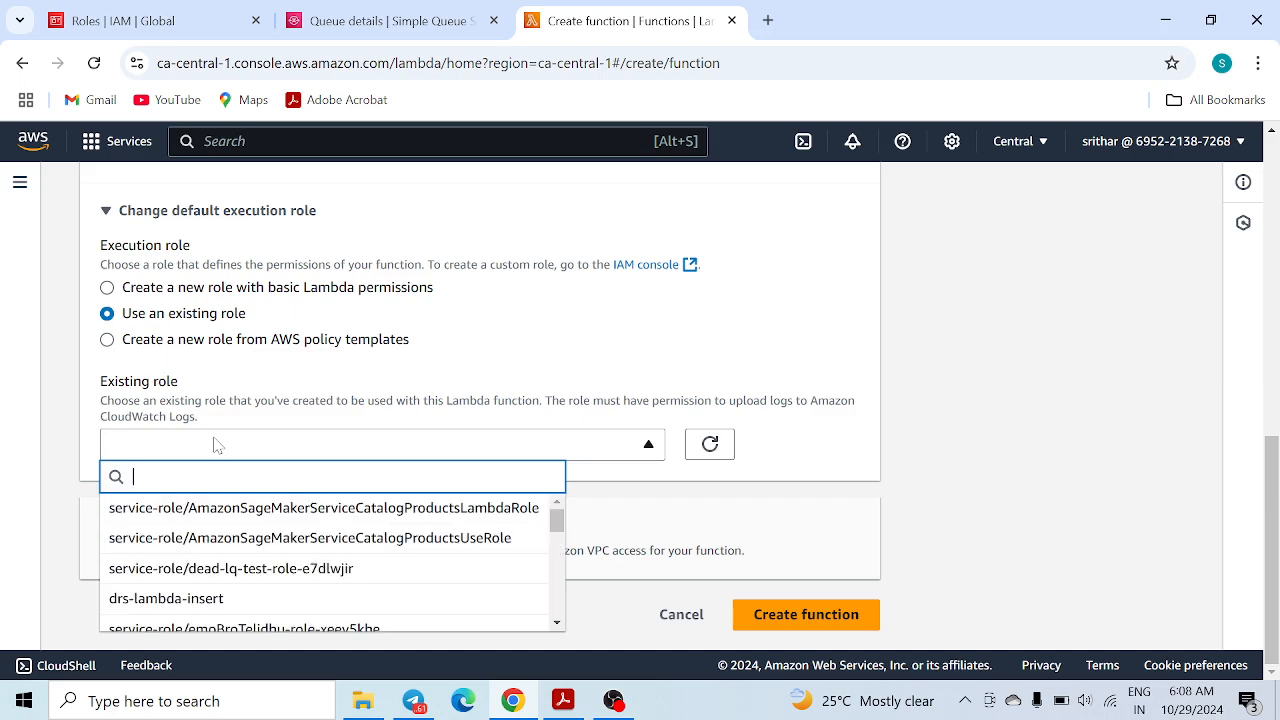
{"action": "type", "text": "sqs"}
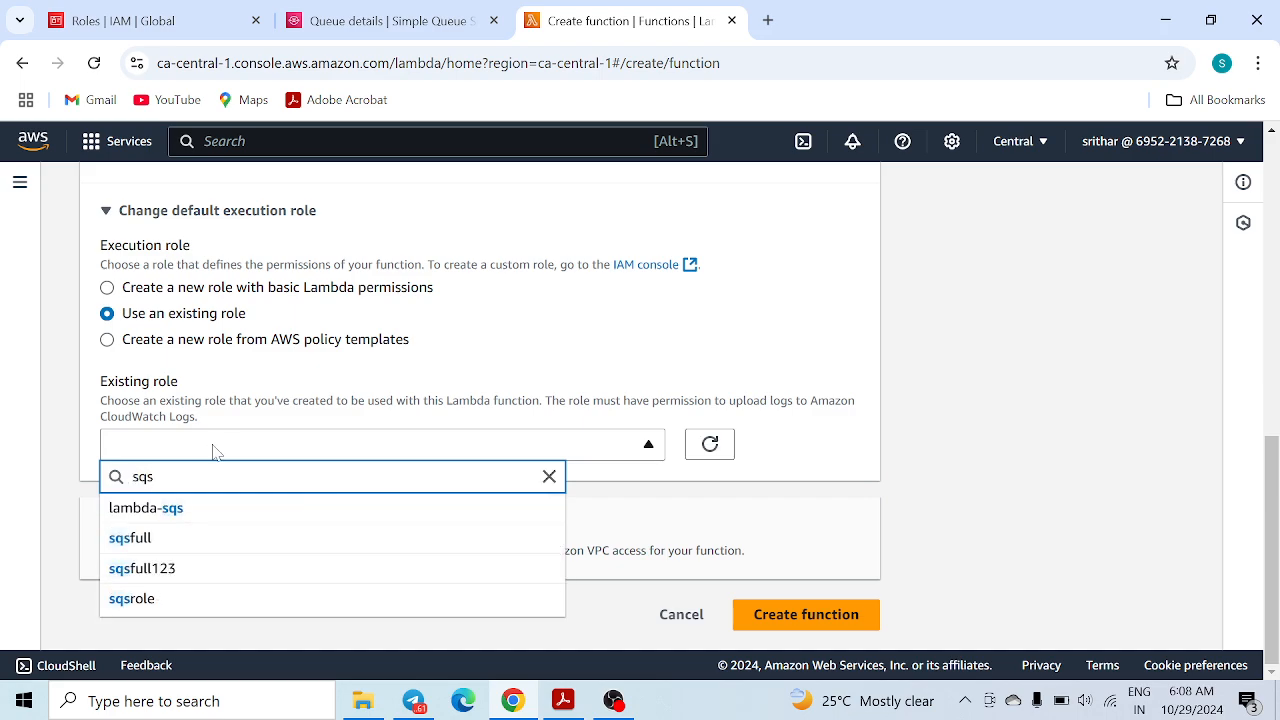
{"action": "left_click", "coordinate": [146, 599]}
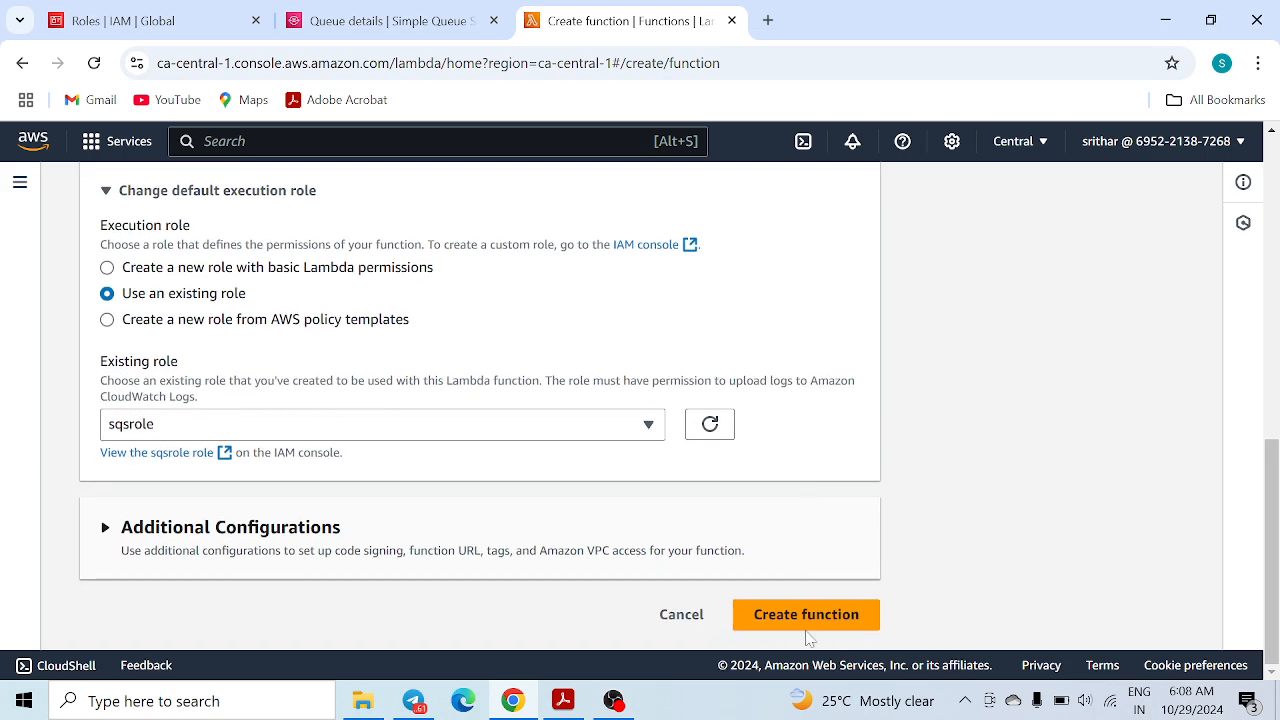
{"action": "left_click", "coordinate": [810, 623]}
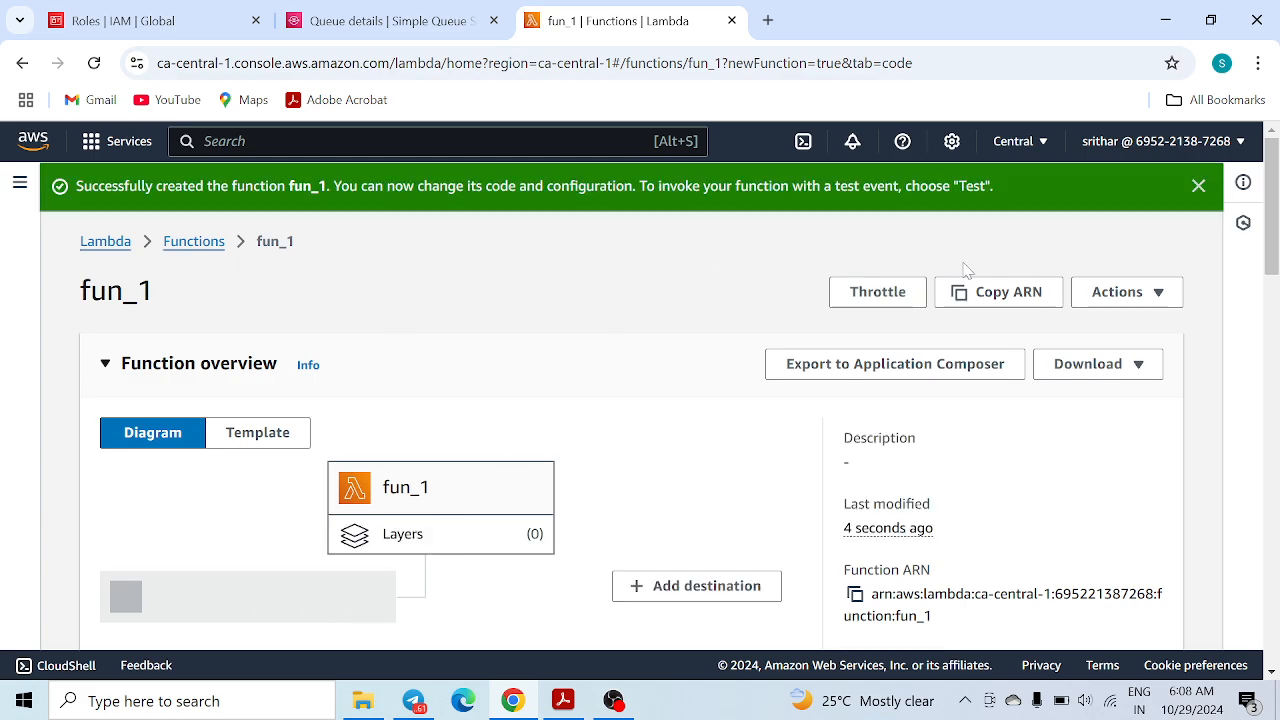
Dismiss the banner and edit fun_1's Asynchronous invocation settings, whose dead-letter queue is None
{"action": "left_click", "coordinate": [1199, 188]}
{"action": "scroll", "coordinate": [245, 377], "scroll_direction": "down", "scroll_amount": 1}
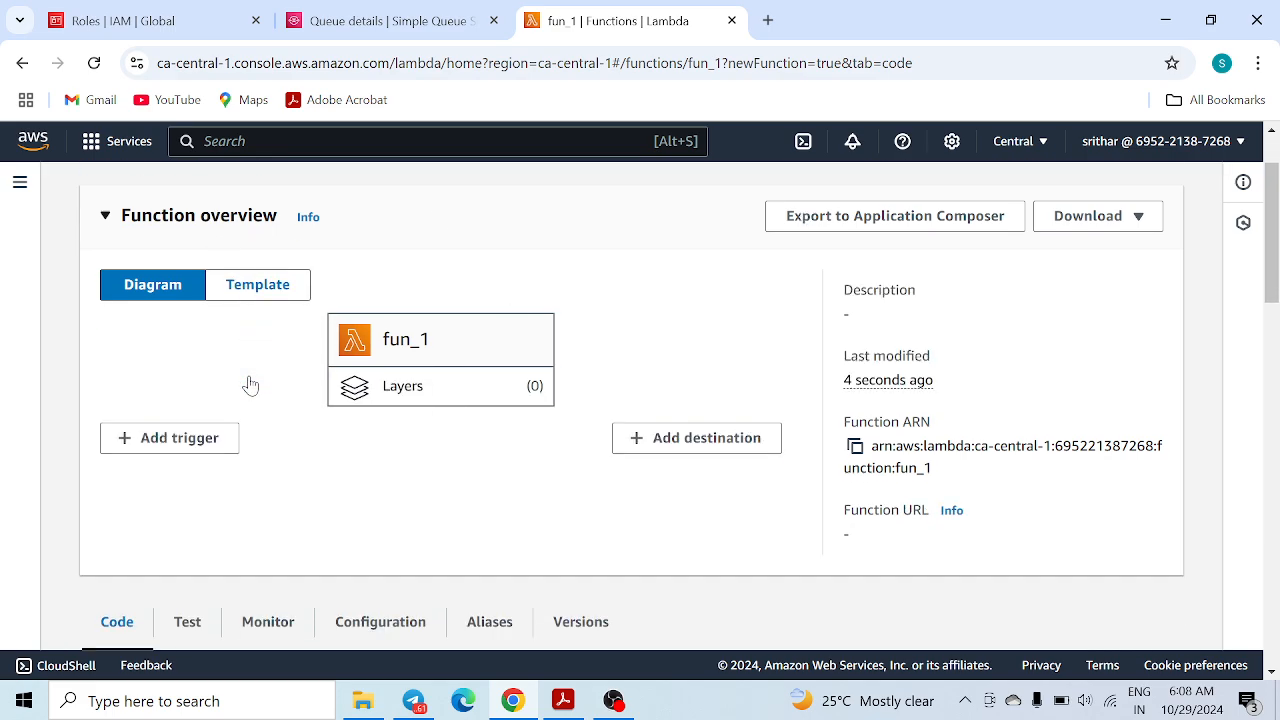
{"action": "scroll", "coordinate": [300, 425], "scroll_direction": "down", "scroll_amount": 2}
{"action": "left_click", "coordinate": [360, 425]}
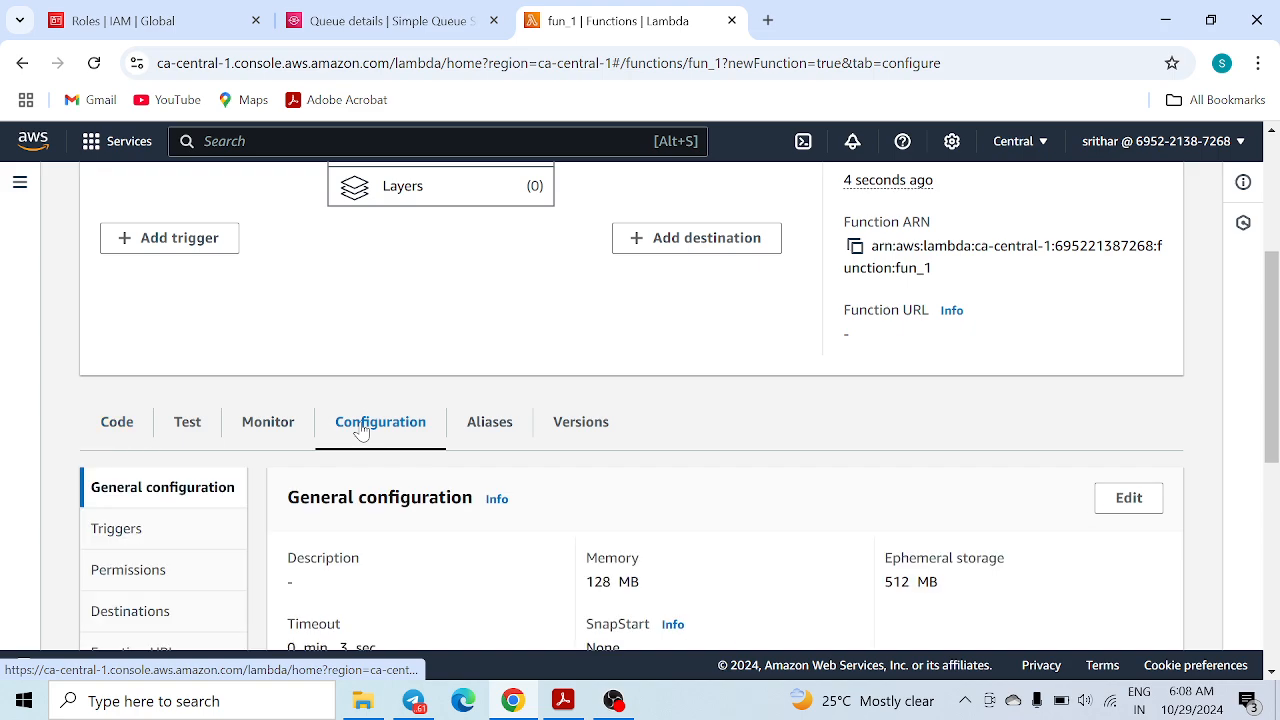
{"action": "scroll", "coordinate": [297, 503], "scroll_direction": "down", "scroll_amount": 3}
{"action": "scroll", "coordinate": [155, 517], "scroll_direction": "down", "scroll_amount": 1}
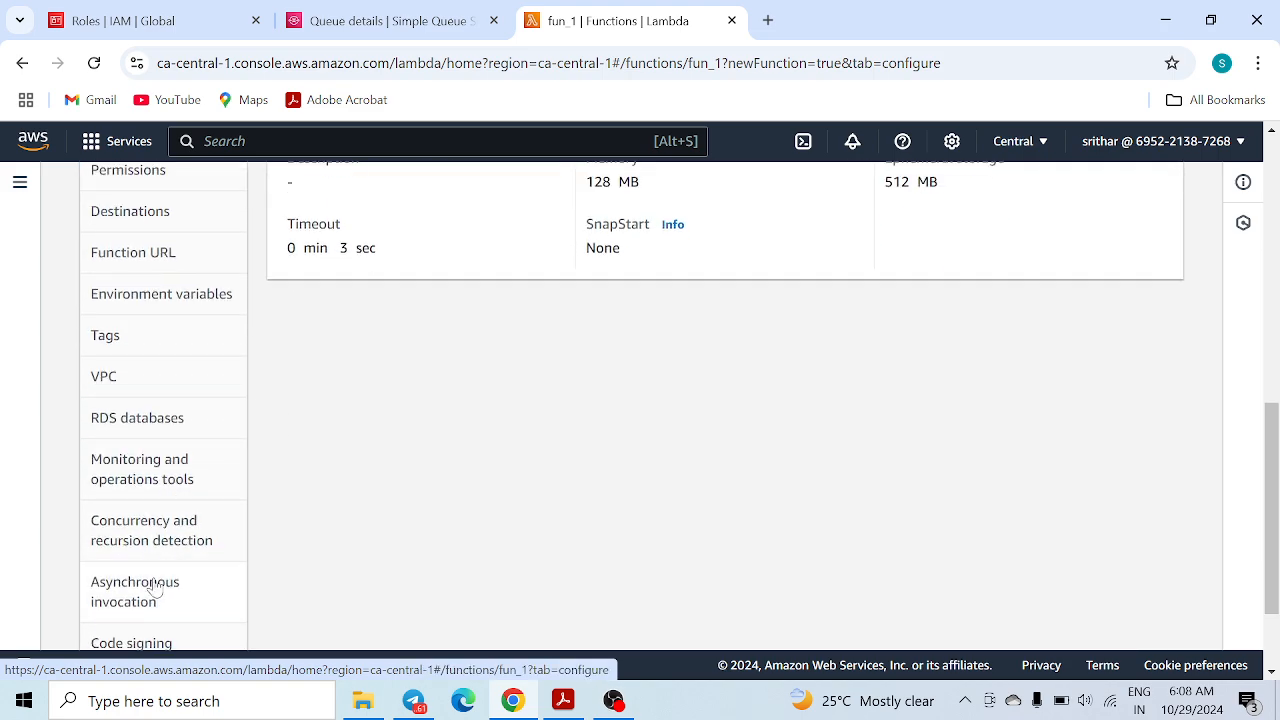
{"action": "left_click", "coordinate": [138, 590]}
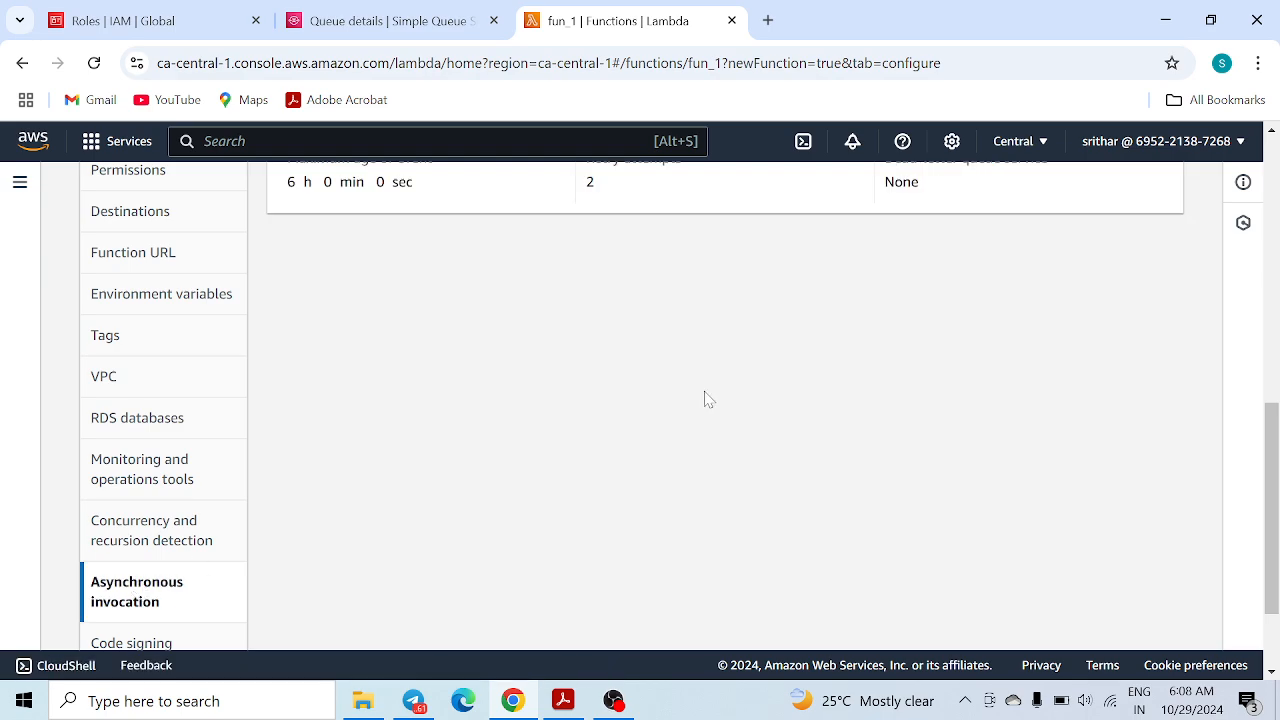
{"action": "scroll", "coordinate": [680, 402], "scroll_direction": "up", "scroll_amount": 4}
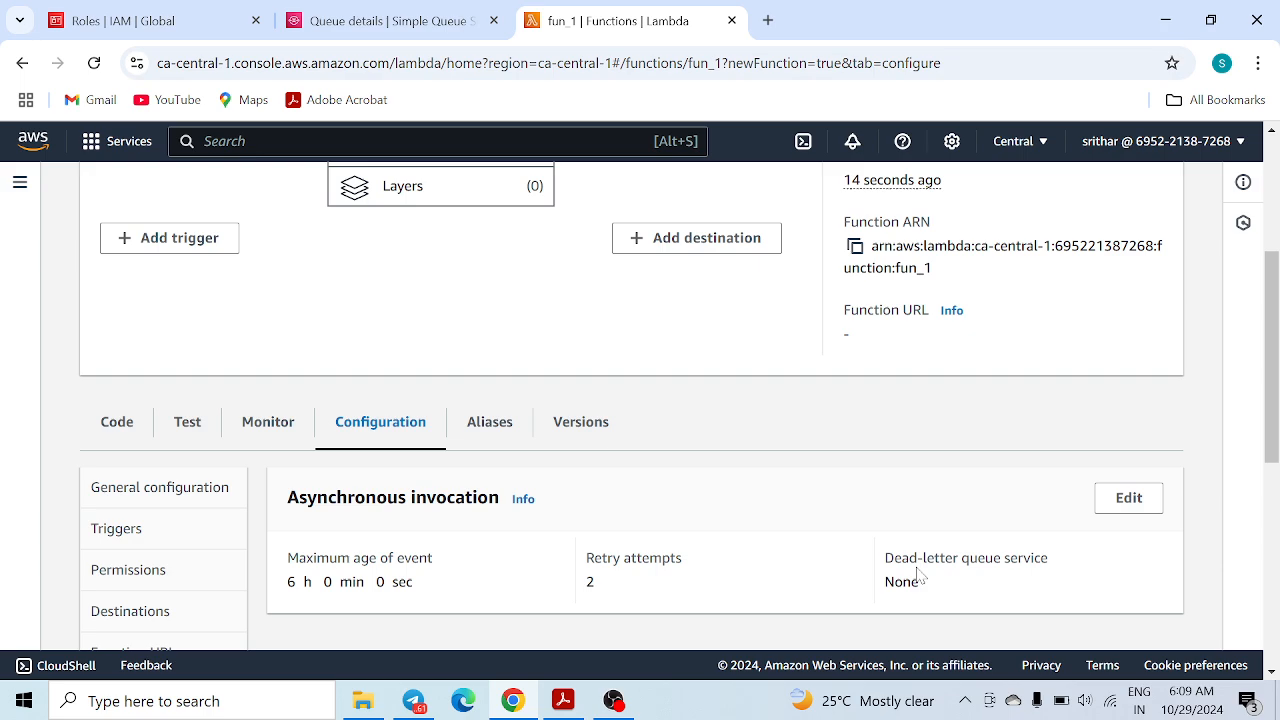
{"action": "left_click_drag", "start_coordinate": [885, 558], "coordinate": [1066, 568]}
{"action": "left_click", "coordinate": [1129, 498]}
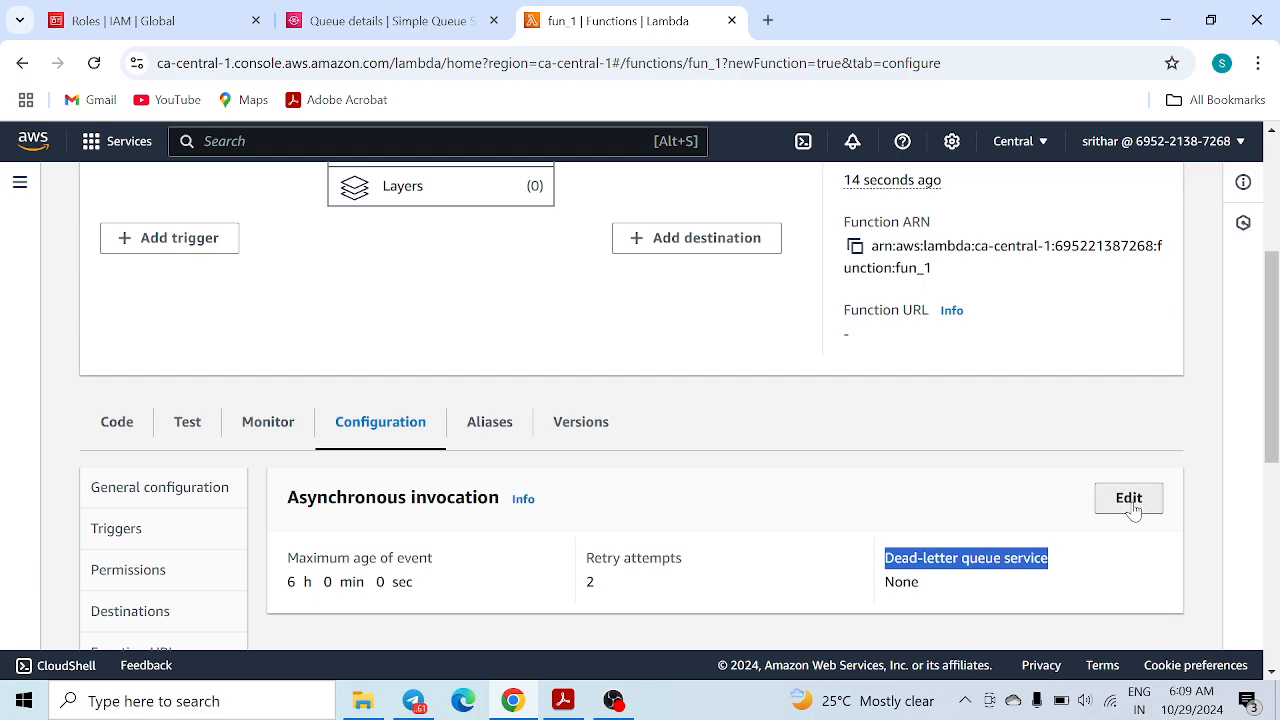
{"action": "scroll", "coordinate": [374, 449], "scroll_direction": "down", "scroll_amount": 3}
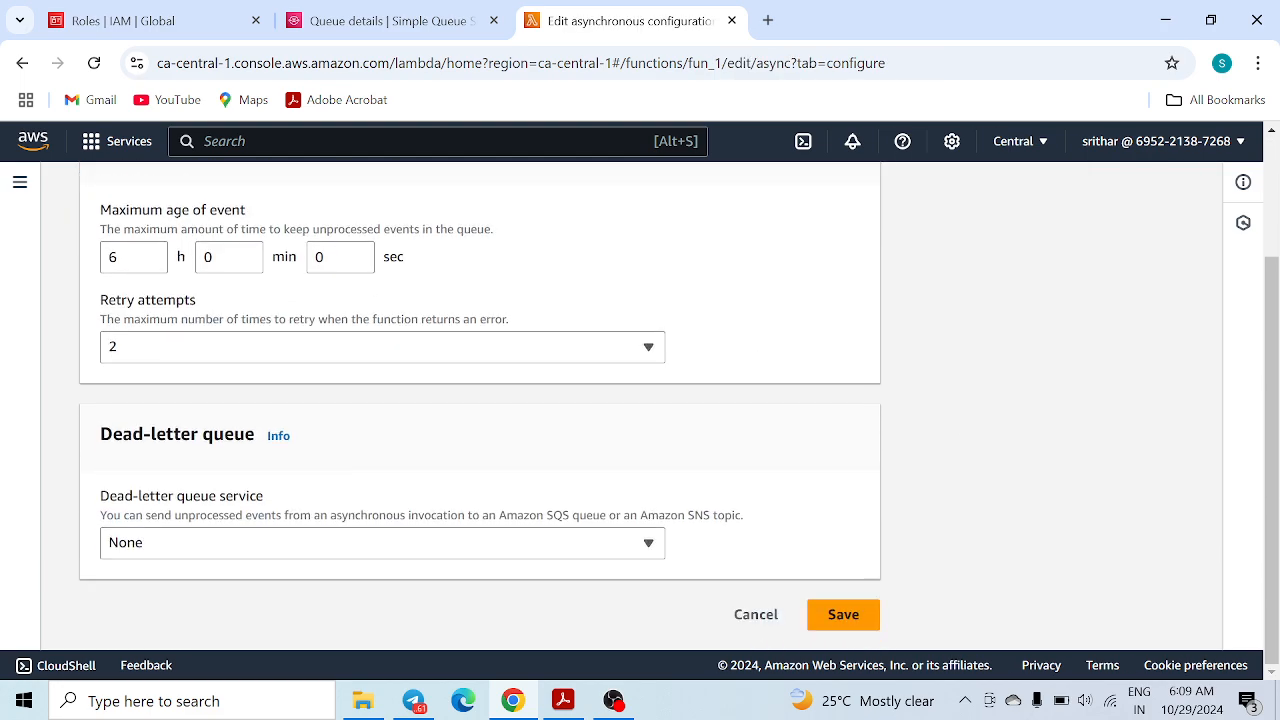
Set the dead-letter queue service to Amazon SQS with queue123, save, and close the banner
{"action": "left_click", "coordinate": [257, 543]}
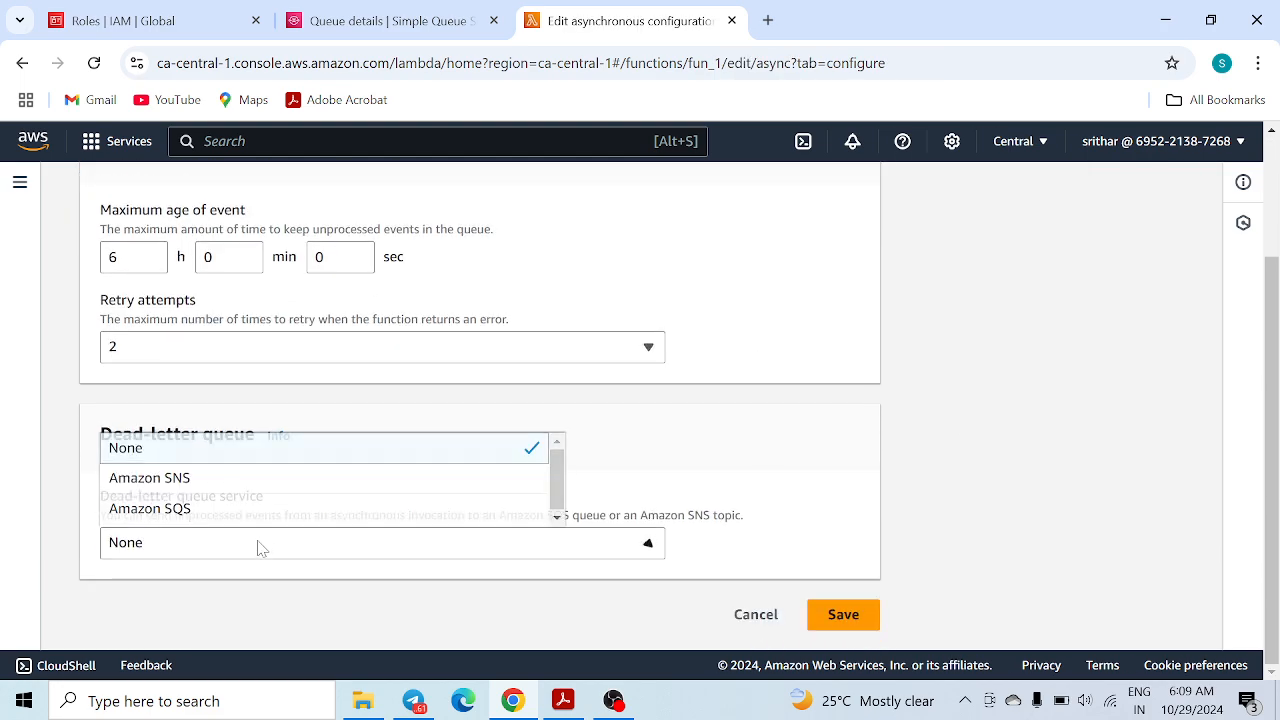
{"action": "left_click", "coordinate": [194, 511]}
{"action": "scroll", "coordinate": [380, 494], "scroll_direction": "down", "scroll_amount": 1}
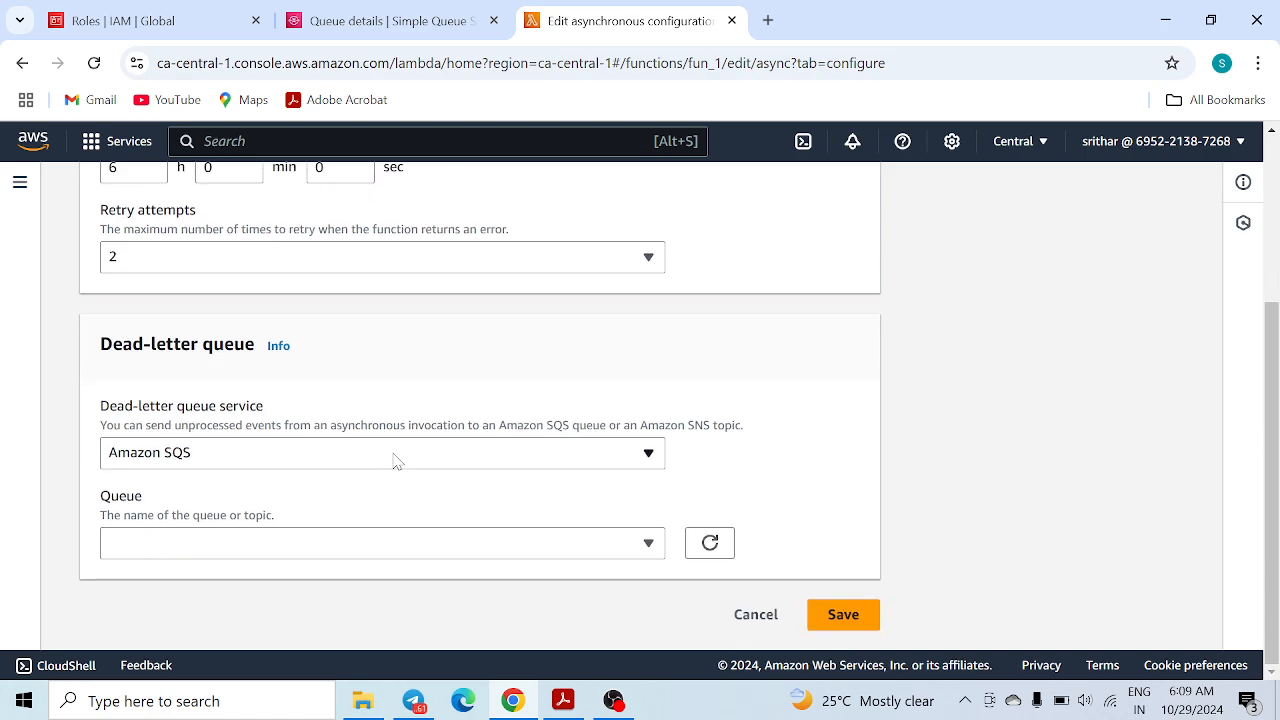
{"action": "left_click", "coordinate": [127, 545]}
{"action": "left_click", "coordinate": [148, 509]}
{"action": "left_click", "coordinate": [845, 617]}
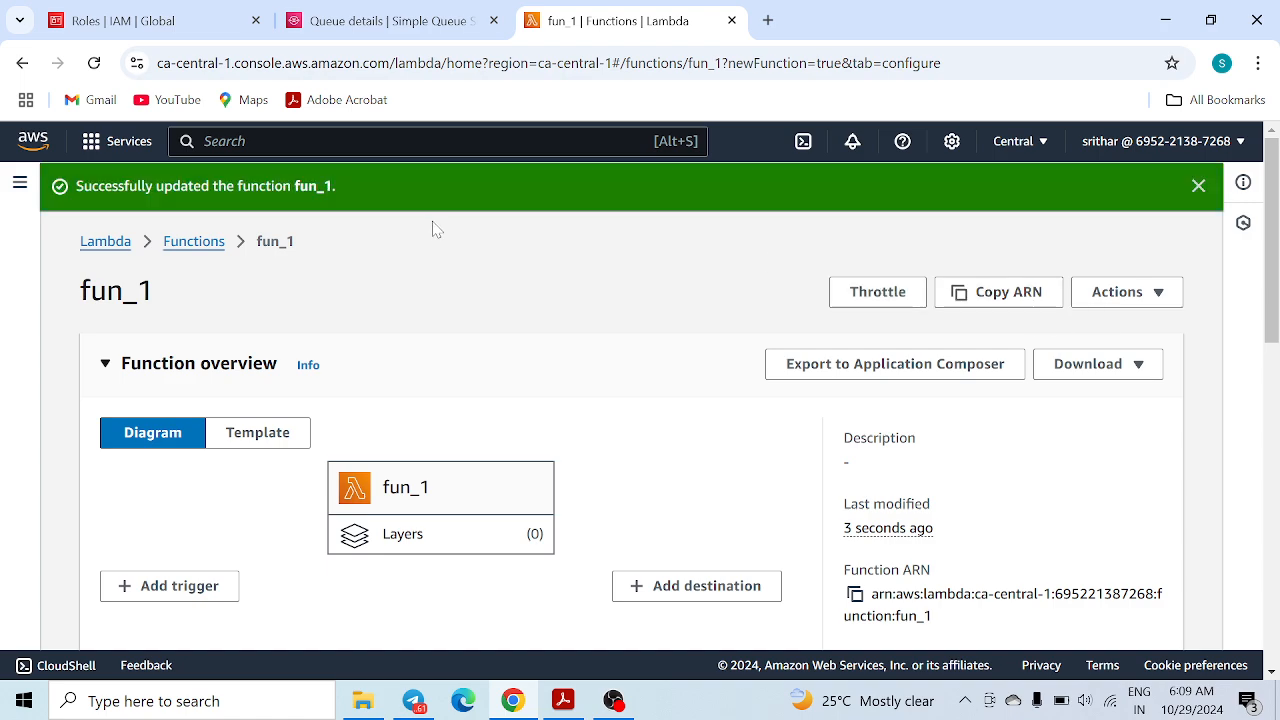
{"action": "left_click", "coordinate": [1200, 186]}
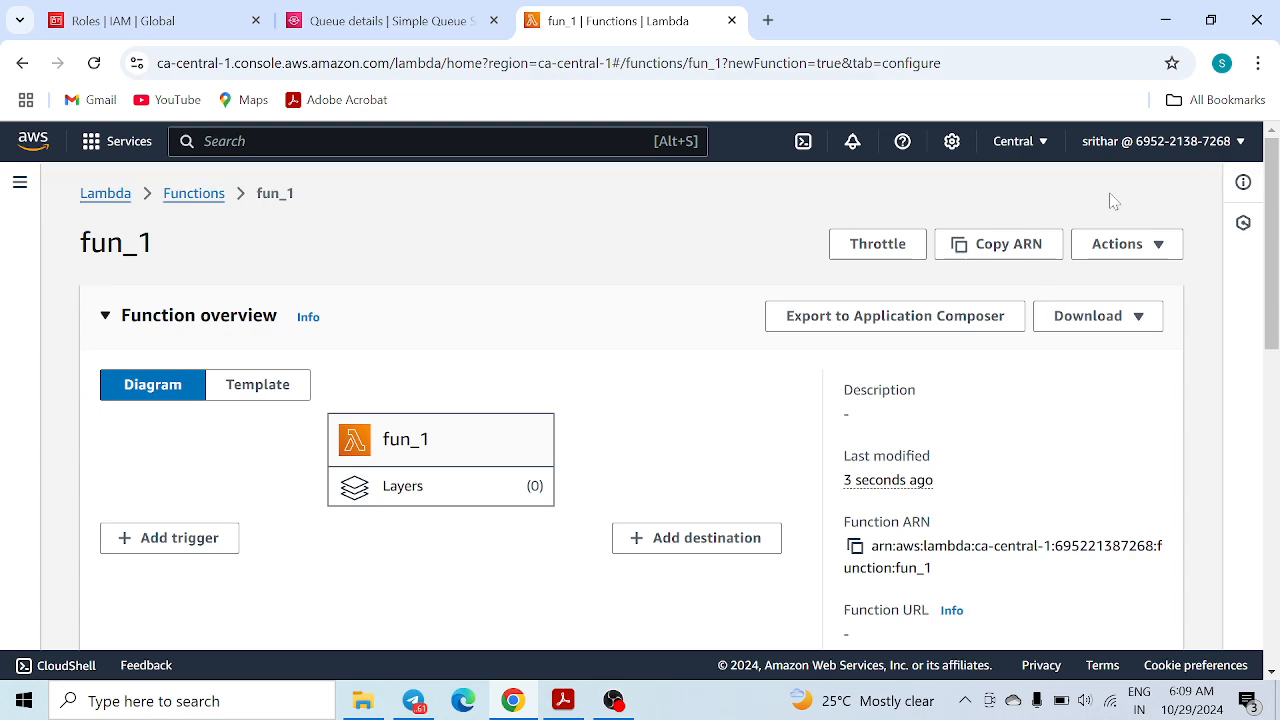
Duplicate the fun_1 tab and open AWS Config by searching 'aws config'
{"action": "right_click", "coordinate": [642, 33]}
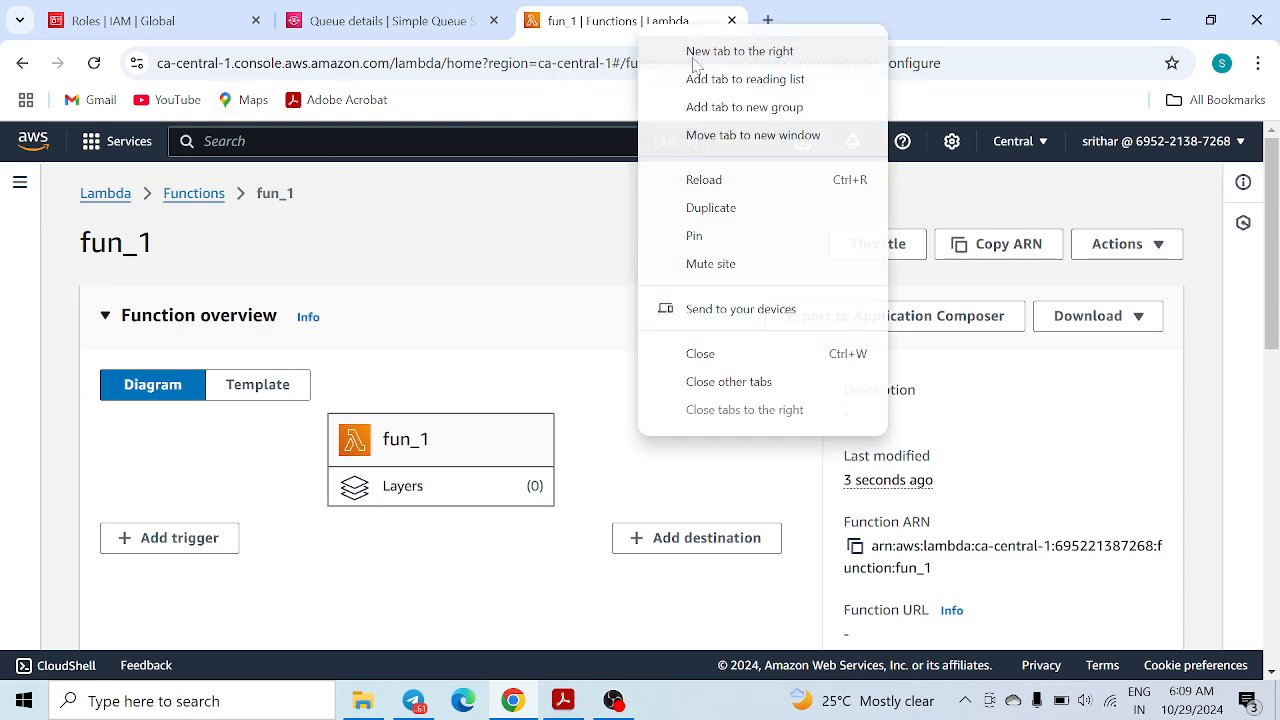
{"action": "left_click", "coordinate": [722, 210]}
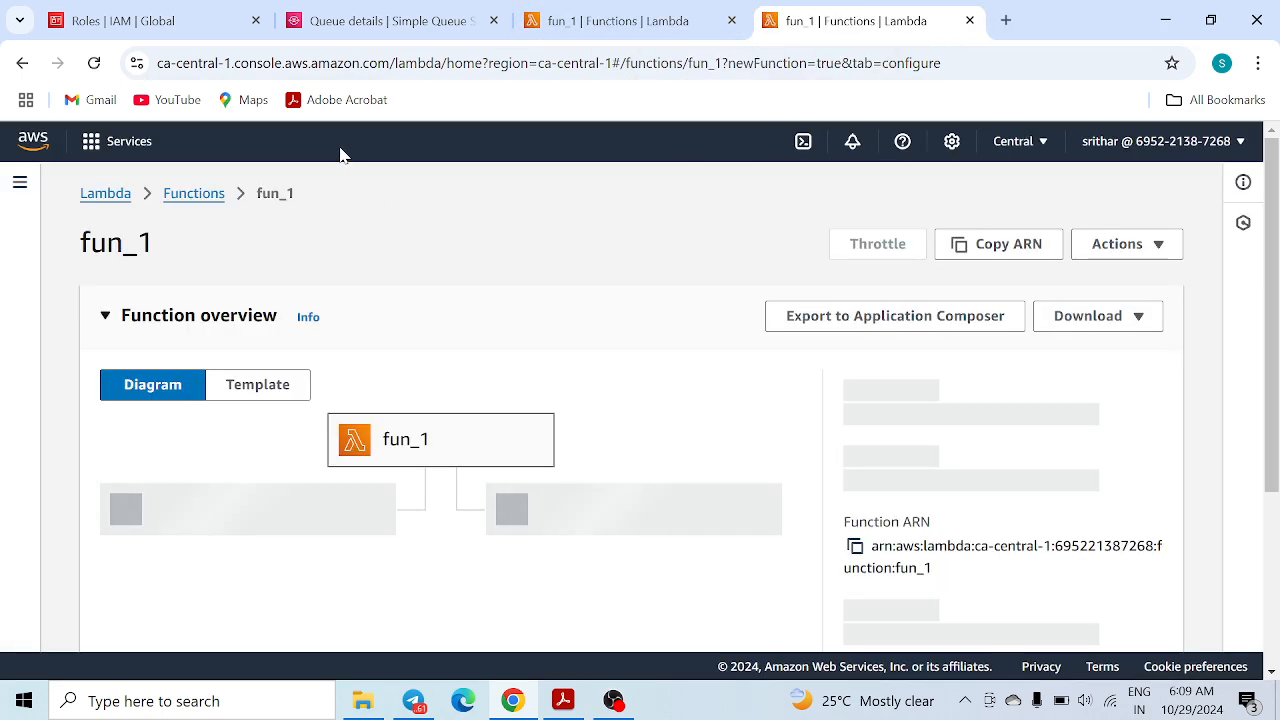
{"action": "type", "text": "aw"}
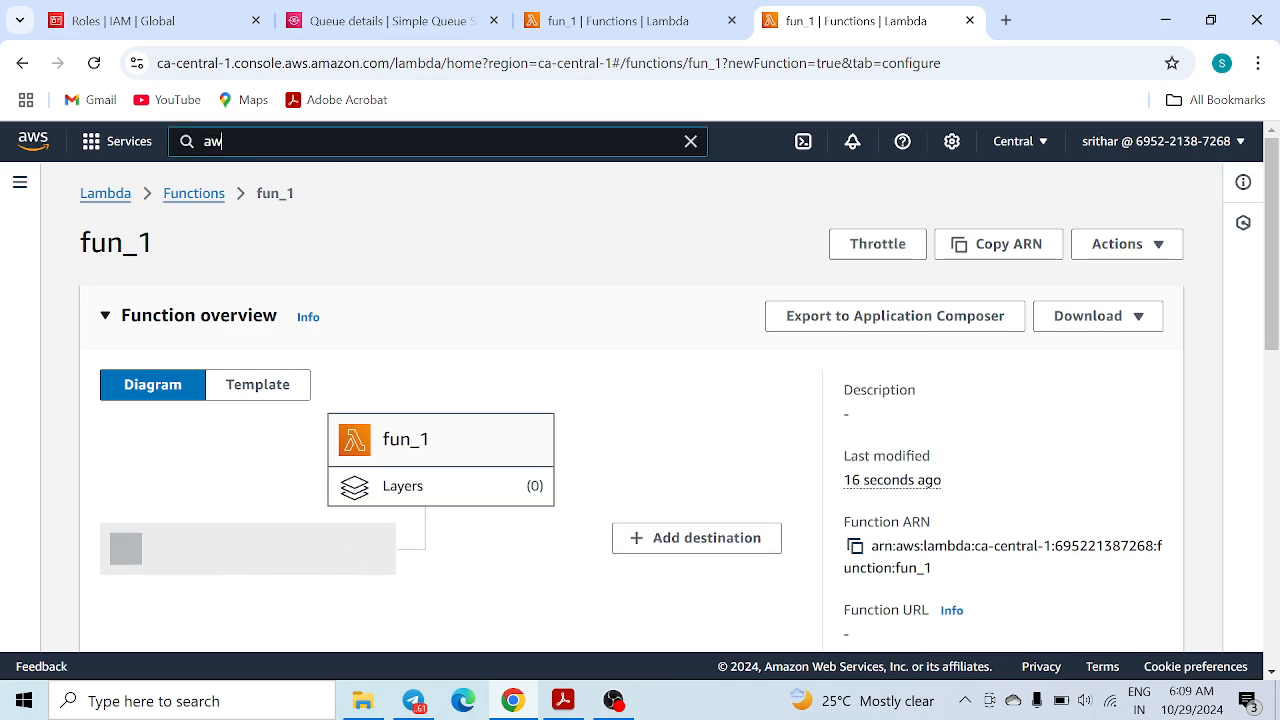
{"action": "type", "text": "s config"}
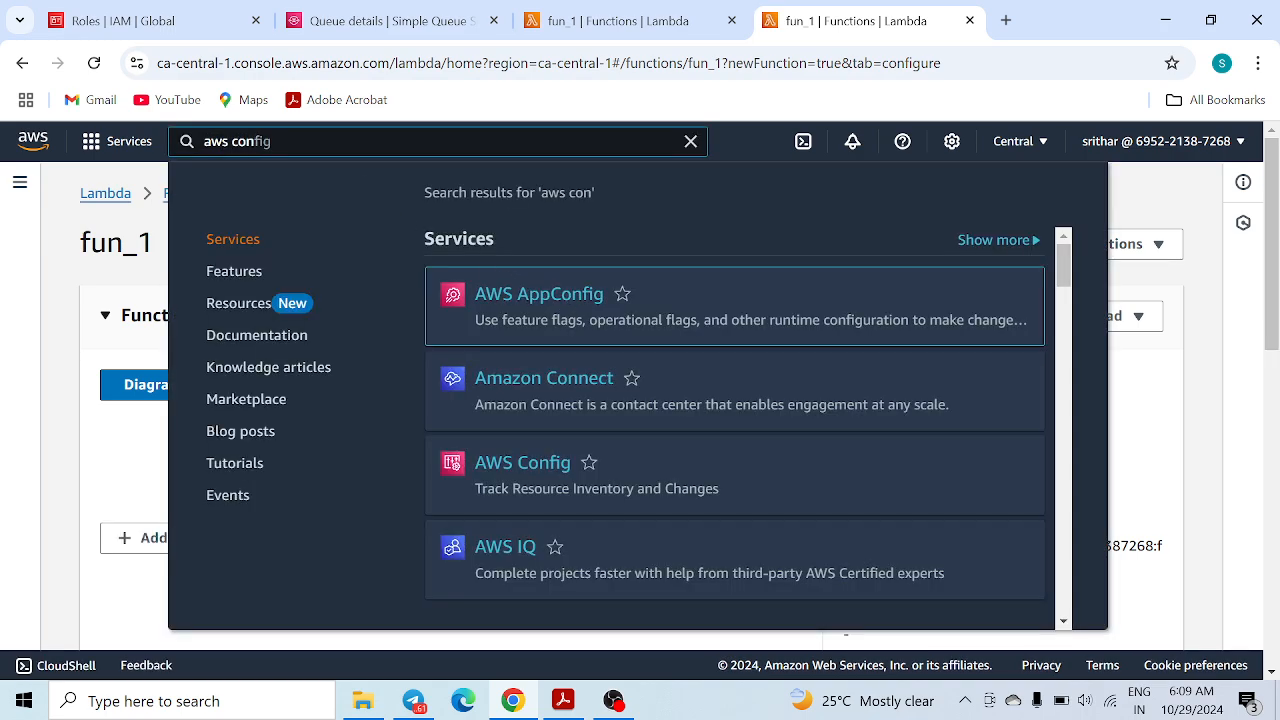
{"action": "left_click", "coordinate": [546, 466]}
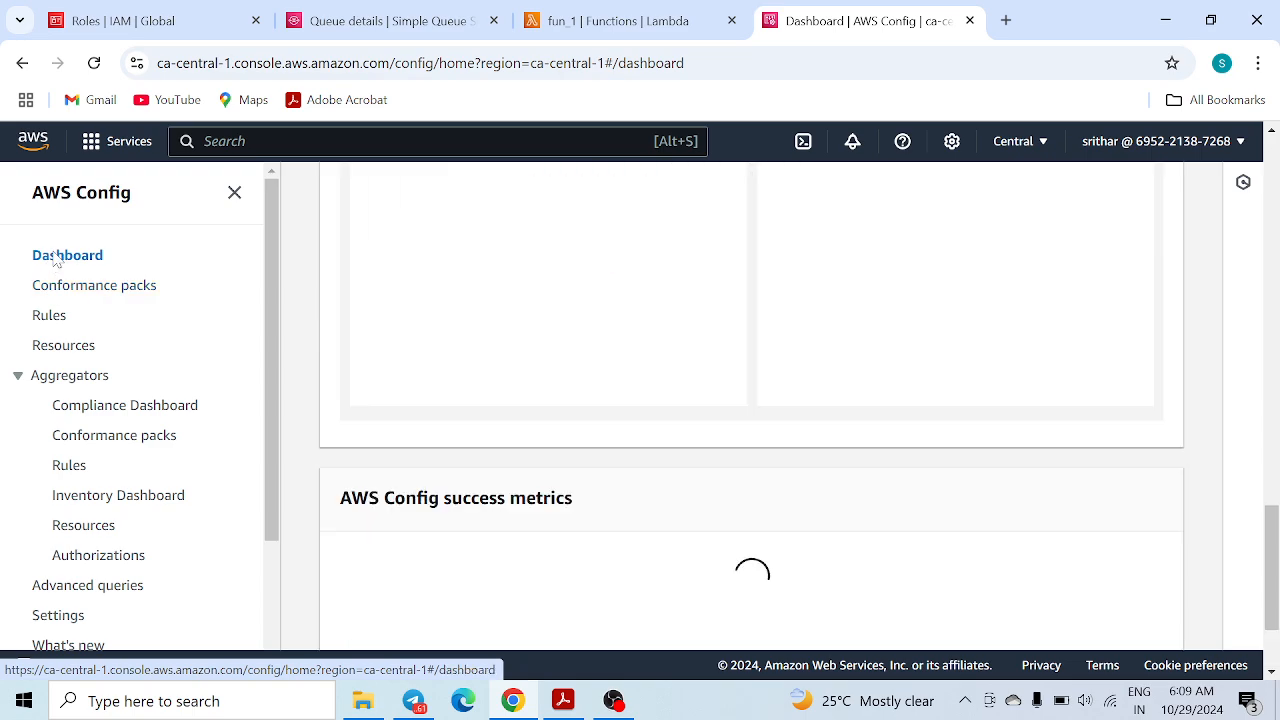
Start adding a new Config rule and search the managed rules for 'lam'
{"action": "left_click", "coordinate": [53, 318]}
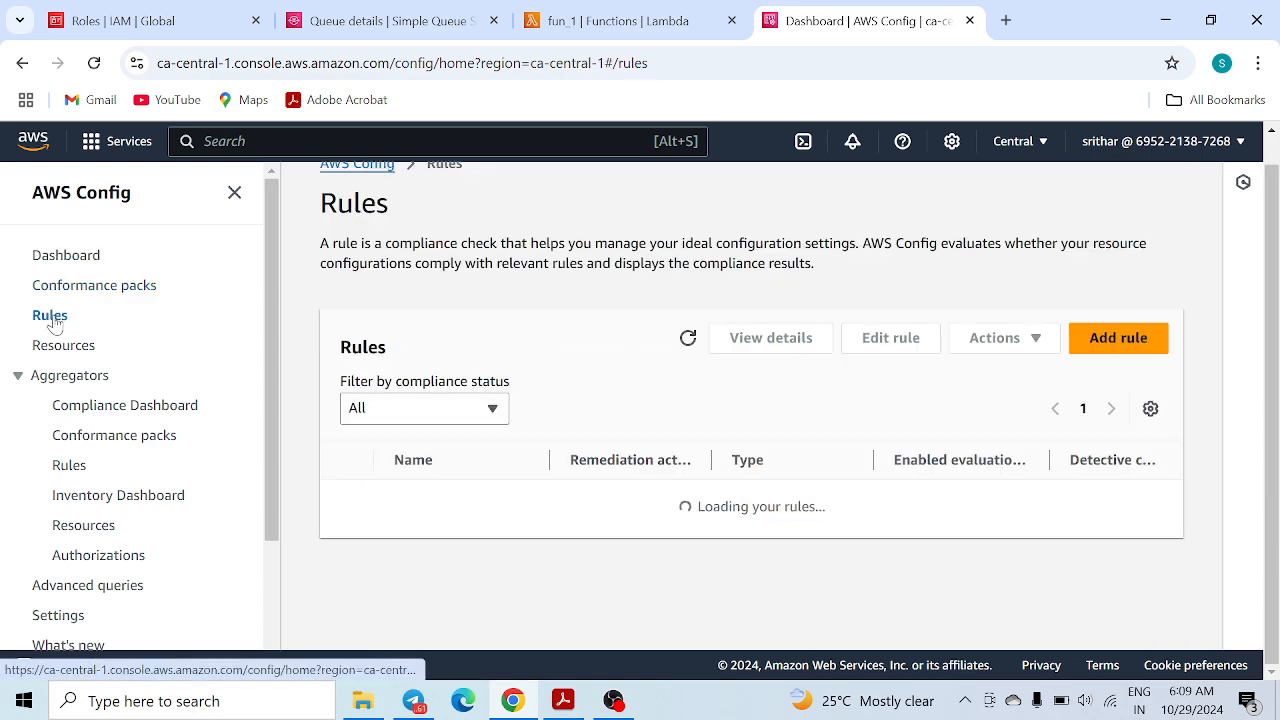
{"action": "left_click", "coordinate": [1112, 344]}
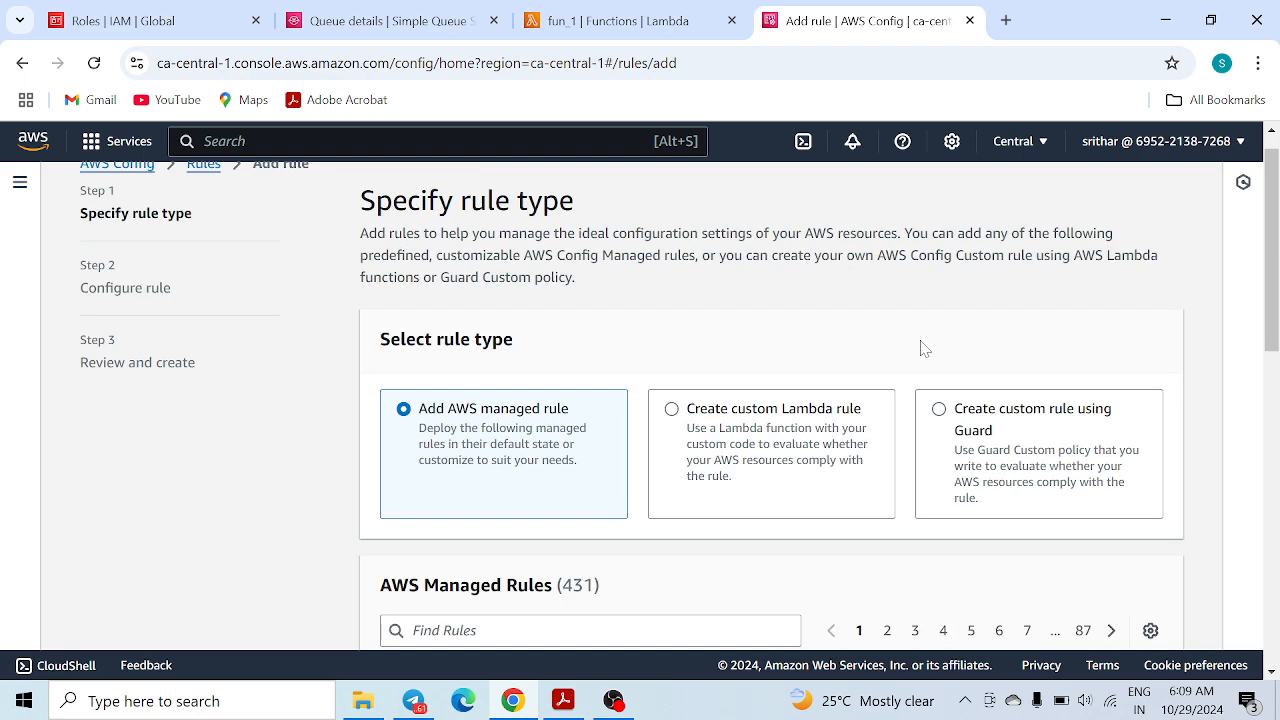
{"action": "scroll", "coordinate": [617, 376], "scroll_direction": "down", "scroll_amount": 2}
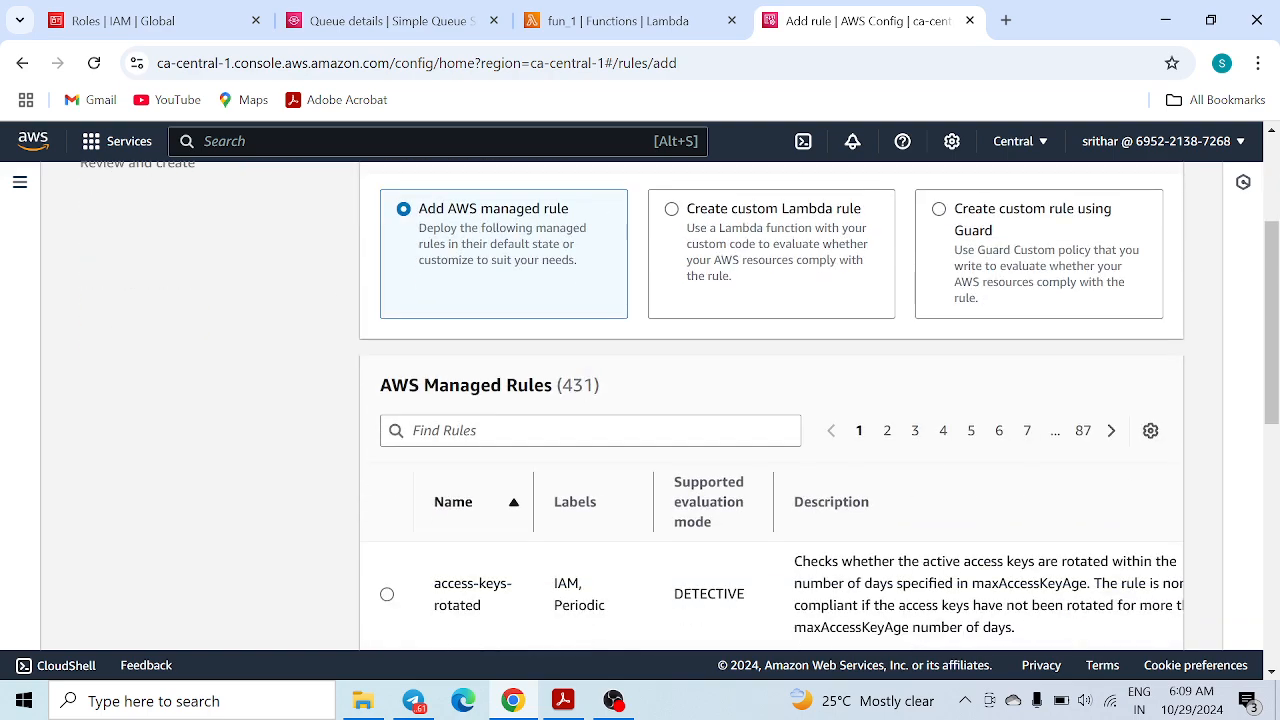
{"action": "left_click", "coordinate": [590, 431]}
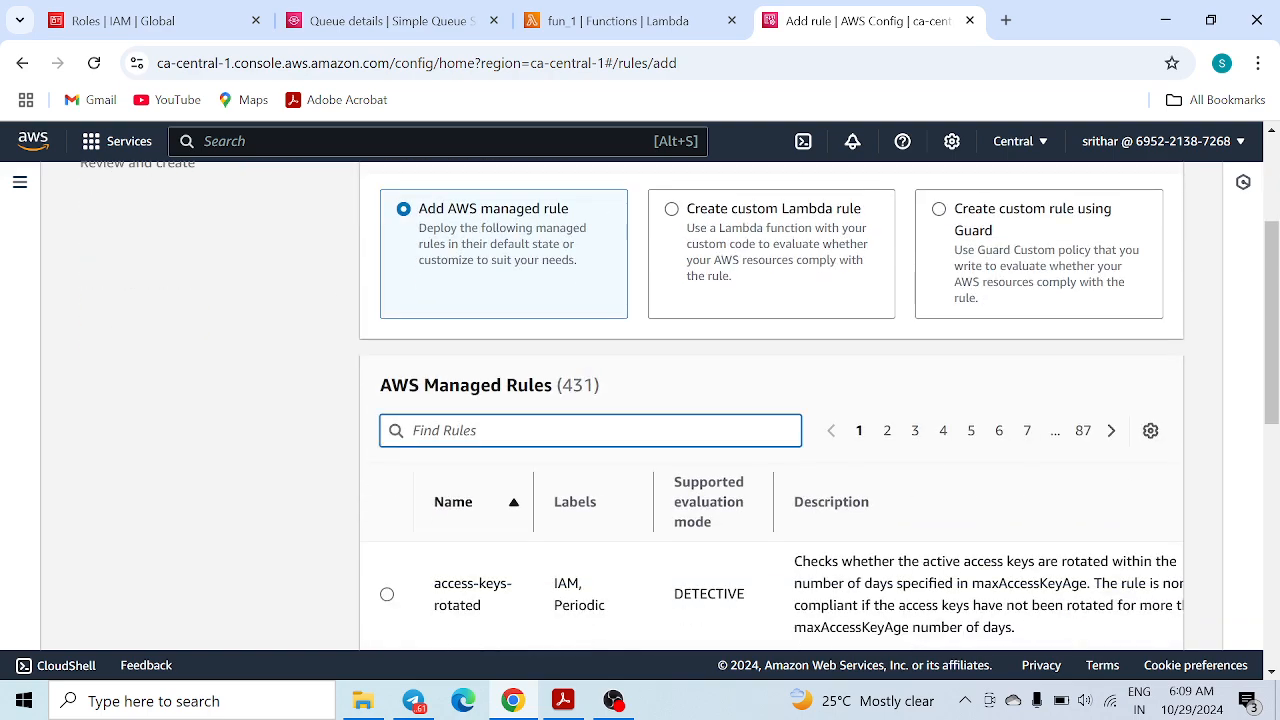
{"action": "scroll", "coordinate": [525, 415], "scroll_direction": "down", "scroll_amount": 2}
{"action": "scroll", "coordinate": [525, 415], "scroll_direction": "up", "scroll_amount": 1}
{"action": "type", "text": "lambda"}
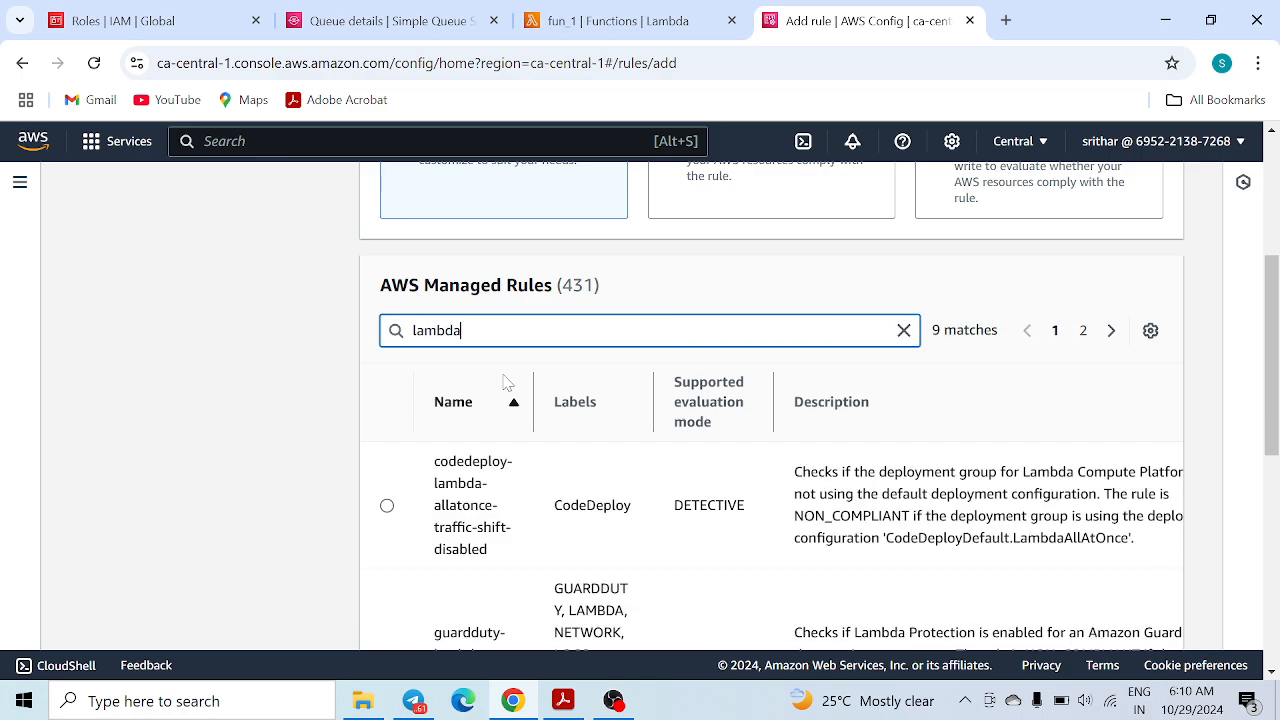
Select the lambda-dlq-check managed rule and continue to its configuration
{"action": "scroll", "coordinate": [531, 371], "scroll_direction": "down", "scroll_amount": 7}
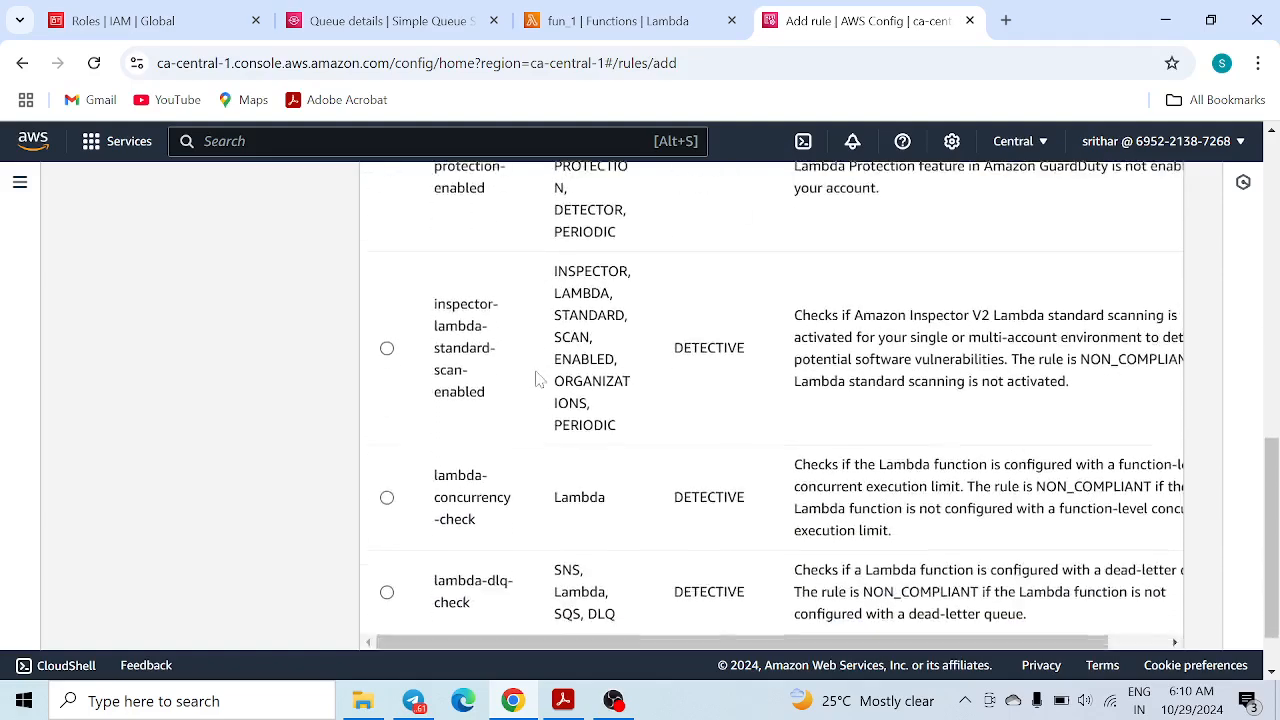
{"action": "left_click_drag", "start_coordinate": [472, 535], "coordinate": [433, 520]}
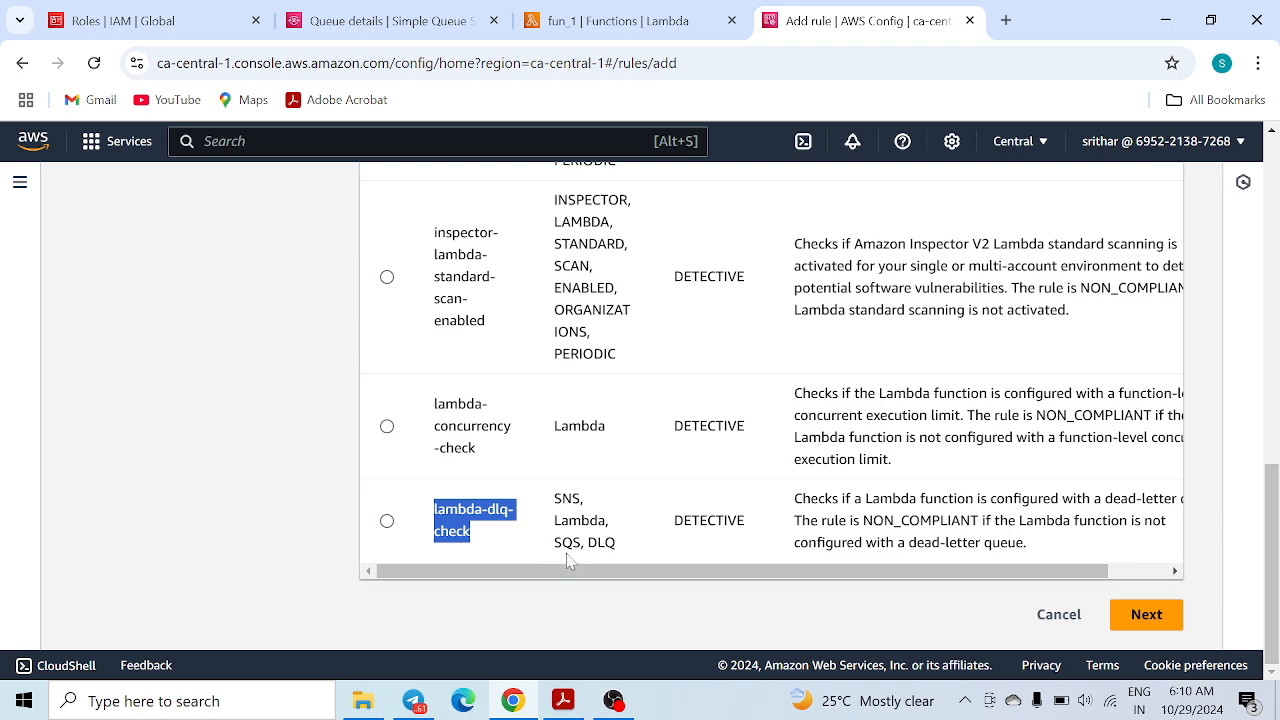
{"action": "left_click", "coordinate": [1141, 614]}
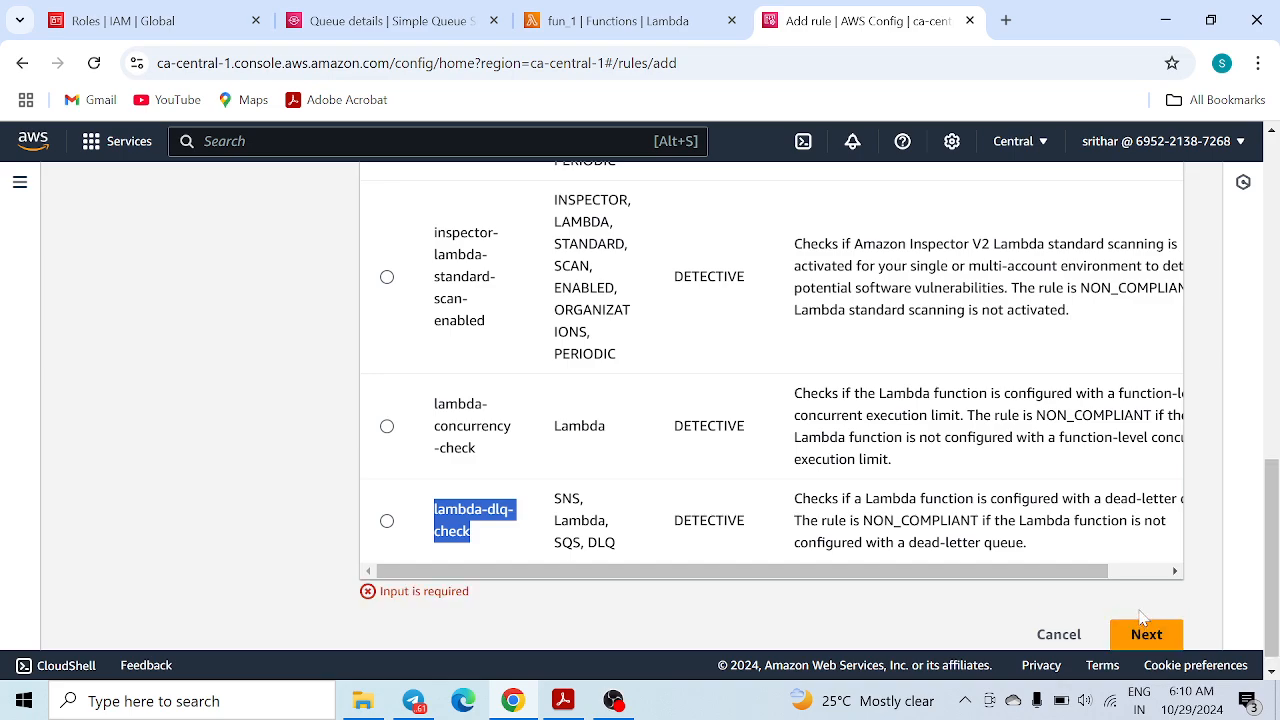
{"action": "left_click", "coordinate": [388, 521]}
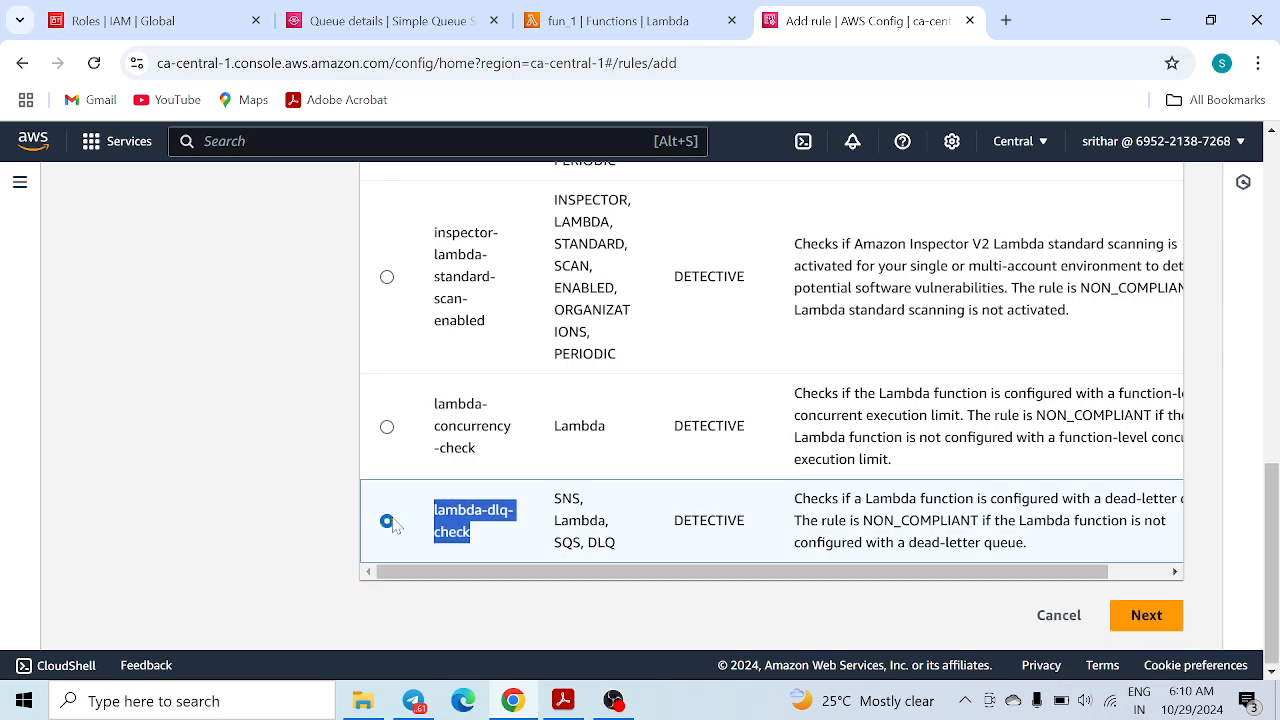
{"action": "left_click", "coordinate": [1143, 615]}
Keep the default lambda-dlq-check settings, review them, and save the rule
{"action": "scroll", "coordinate": [728, 363], "scroll_direction": "down", "scroll_amount": 15}
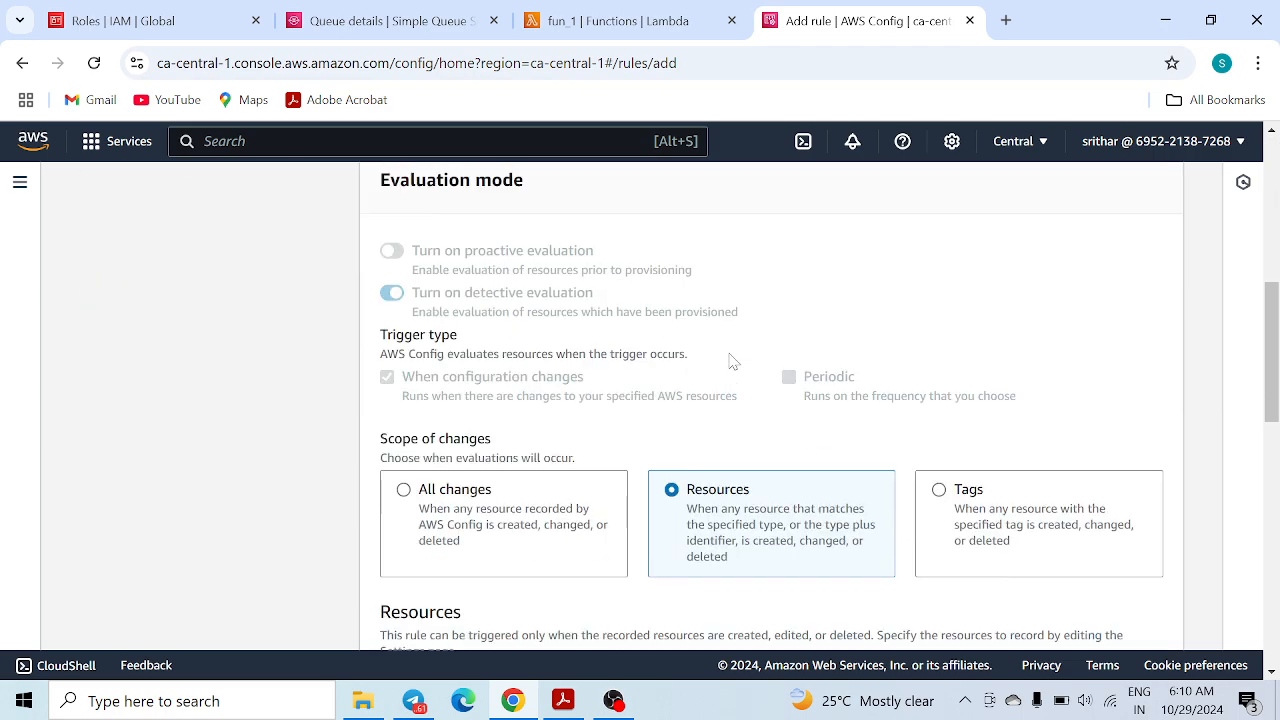
{"action": "scroll", "coordinate": [728, 431], "scroll_direction": "up", "scroll_amount": 15}
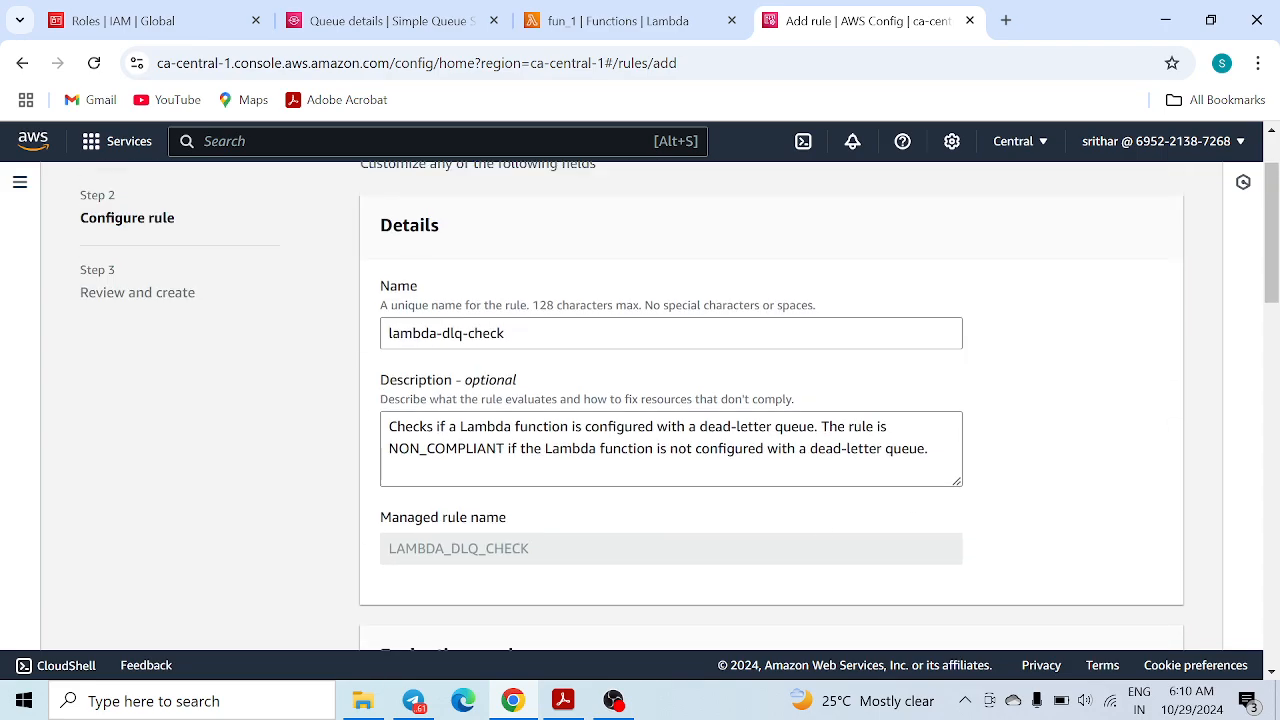
{"action": "scroll", "coordinate": [914, 500], "scroll_direction": "down", "scroll_amount": 20}
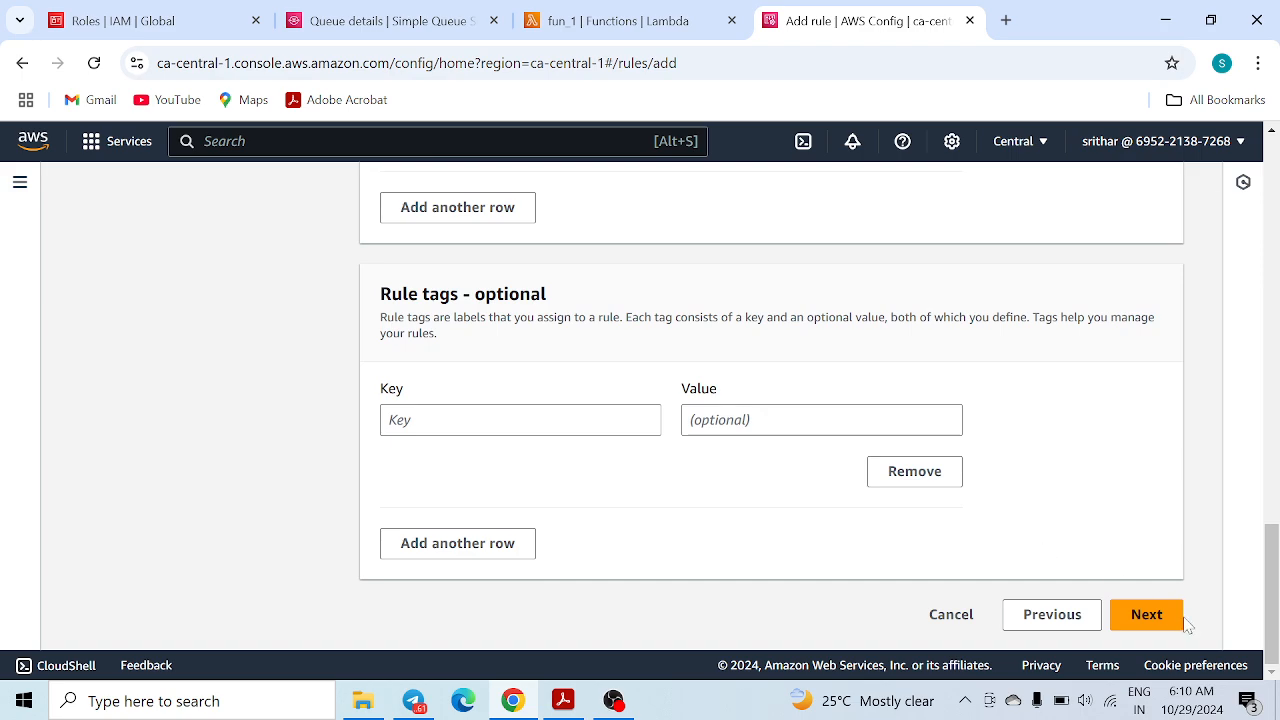
{"action": "left_click", "coordinate": [1147, 614]}
{"action": "scroll", "coordinate": [855, 479], "scroll_direction": "down", "scroll_amount": 5}
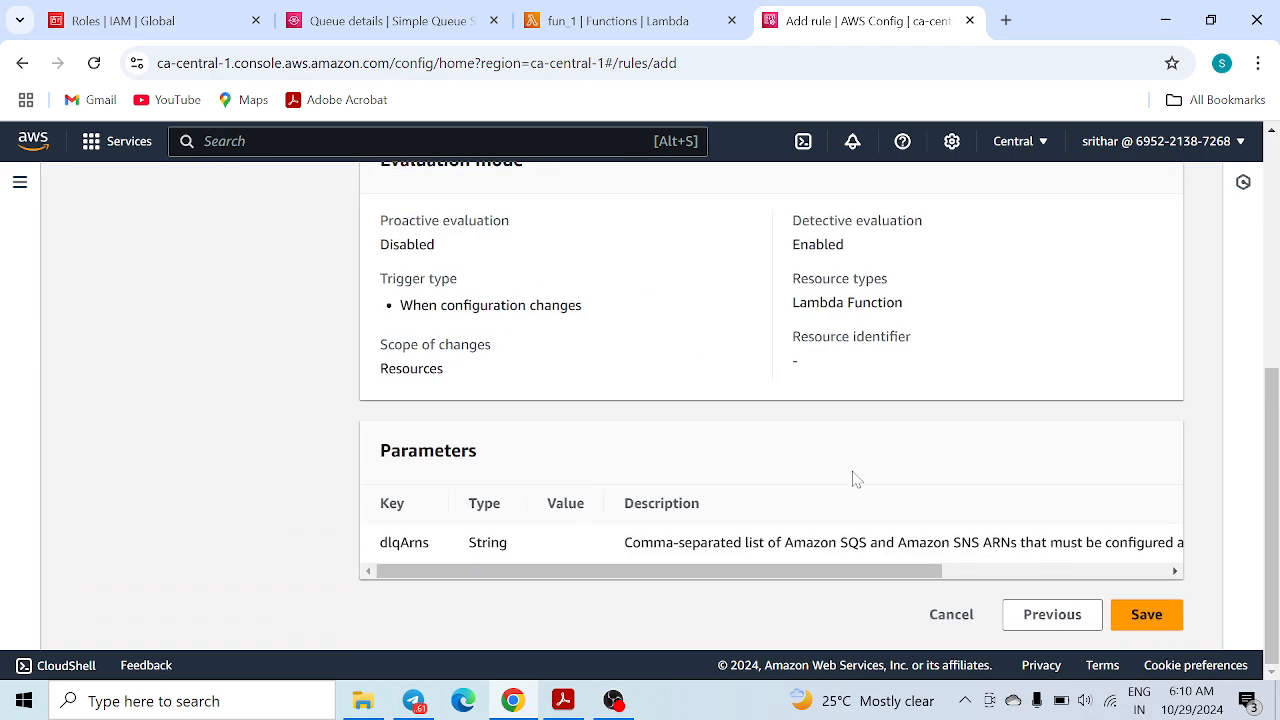
{"action": "left_click", "coordinate": [1150, 620]}
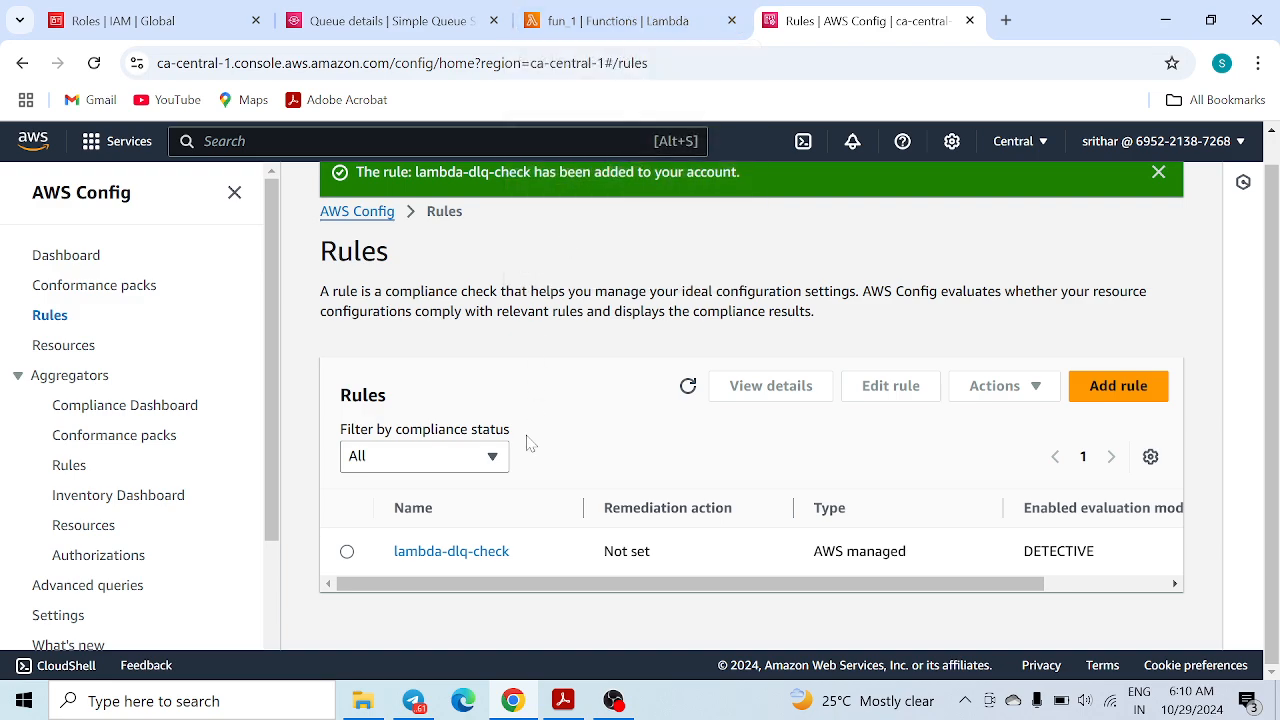
On the Config Rules list, inspect the compliance status filter options, leaving it at All
{"action": "left_click", "coordinate": [605, 21]}
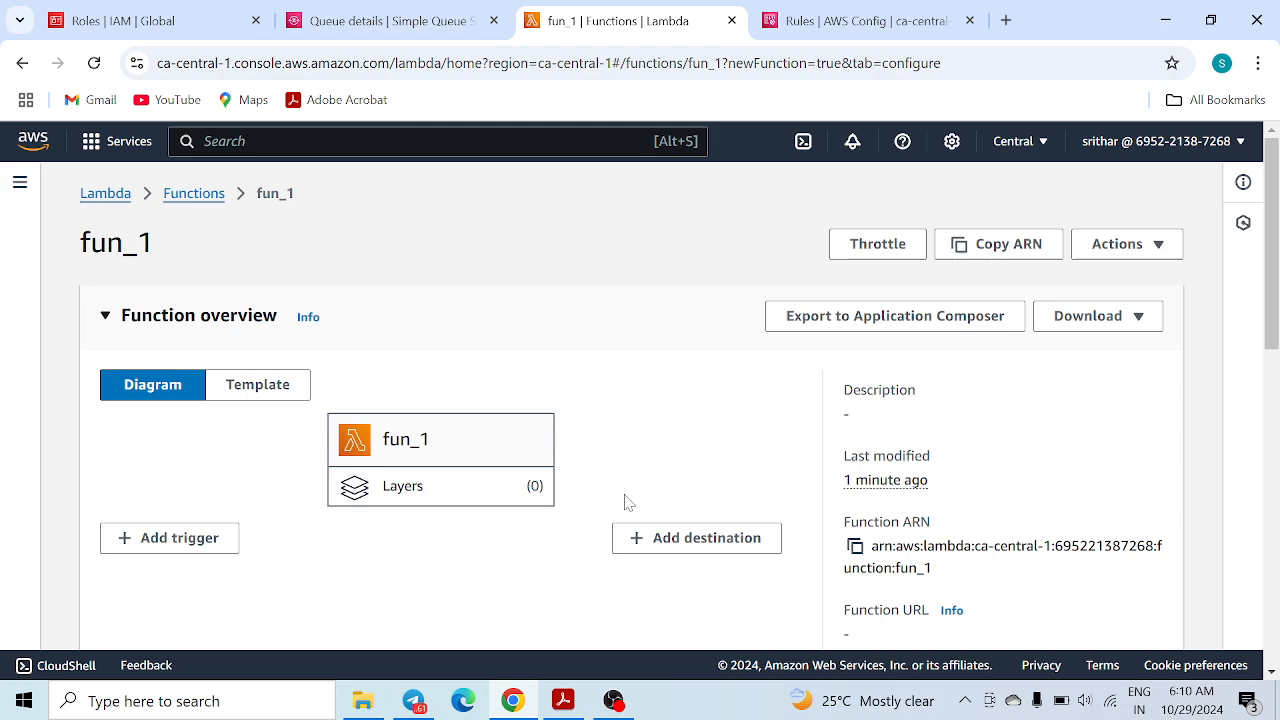
{"action": "left_click", "coordinate": [897, 12]}
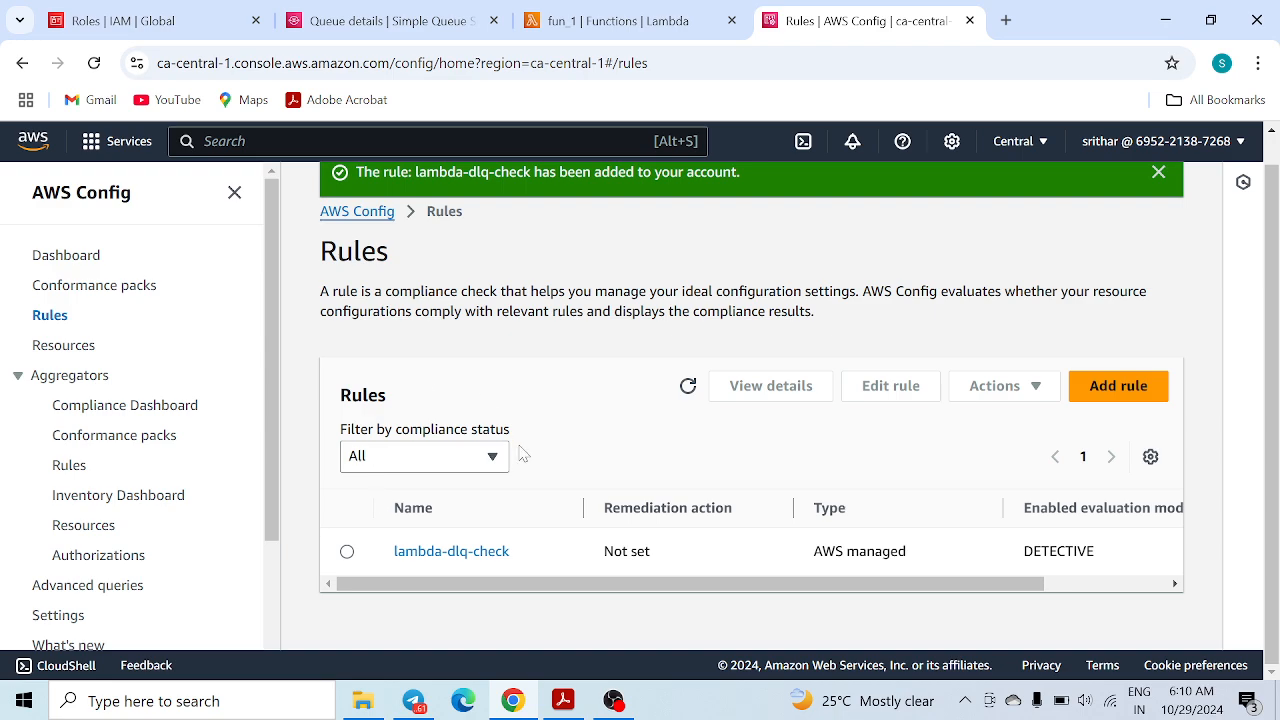
{"action": "left_click", "coordinate": [465, 458]}
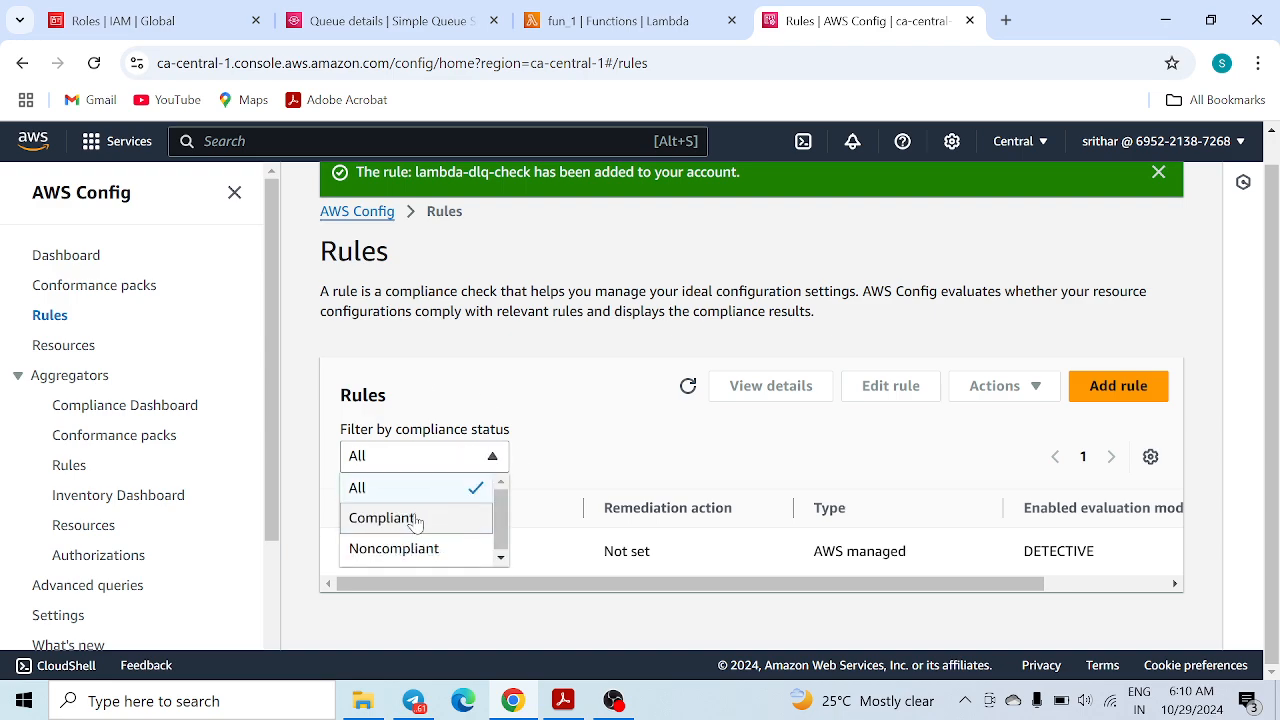
{"action": "left_click", "coordinate": [512, 397]}
{"action": "left_click", "coordinate": [427, 460]}
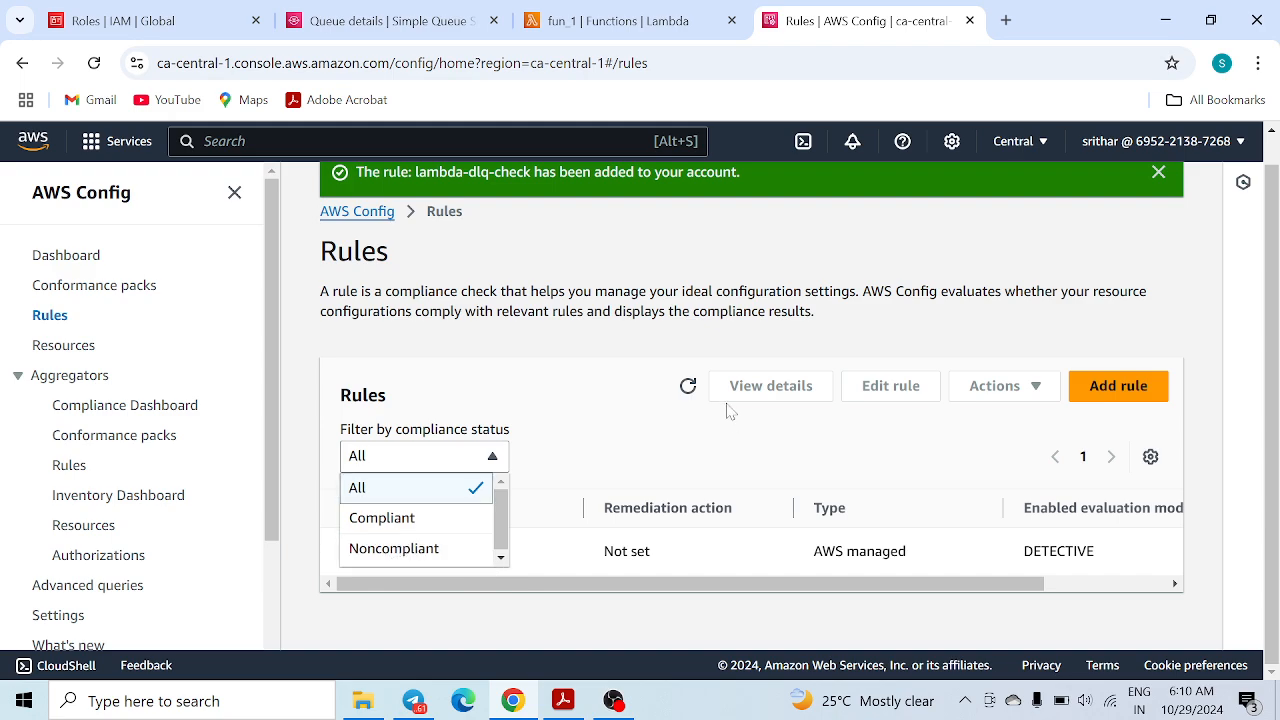
{"action": "left_click", "coordinate": [583, 517]}
{"action": "left_click_drag", "start_coordinate": [574, 589], "coordinate": [440, 591]}
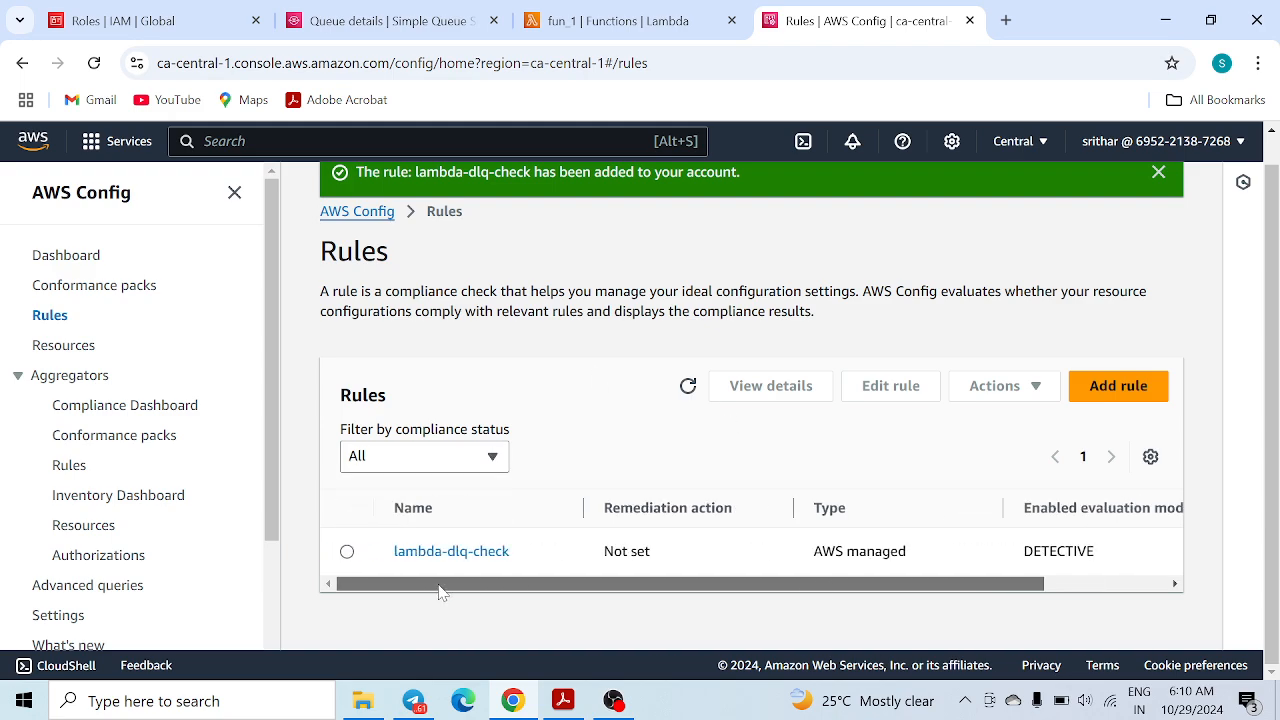
Recheck the Rules list compliance filter several times, keeping it at All
{"action": "left_click", "coordinate": [612, 33]}
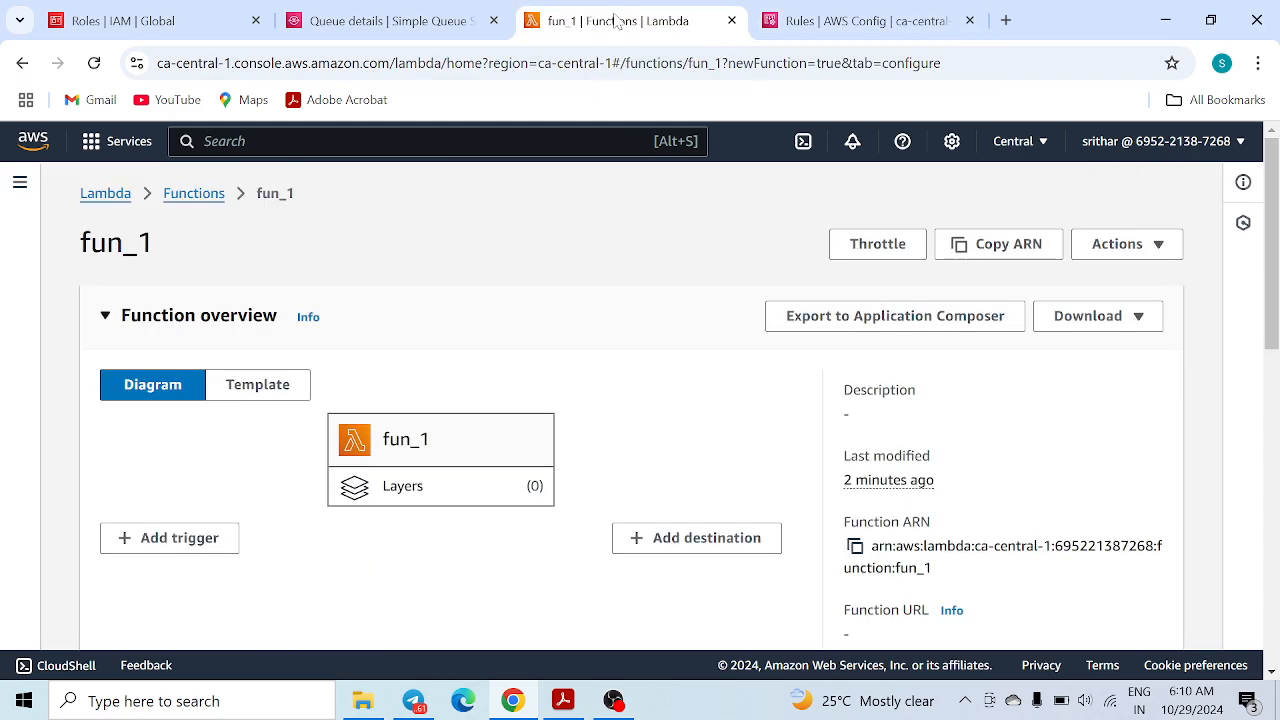
{"action": "left_click", "coordinate": [880, 20]}
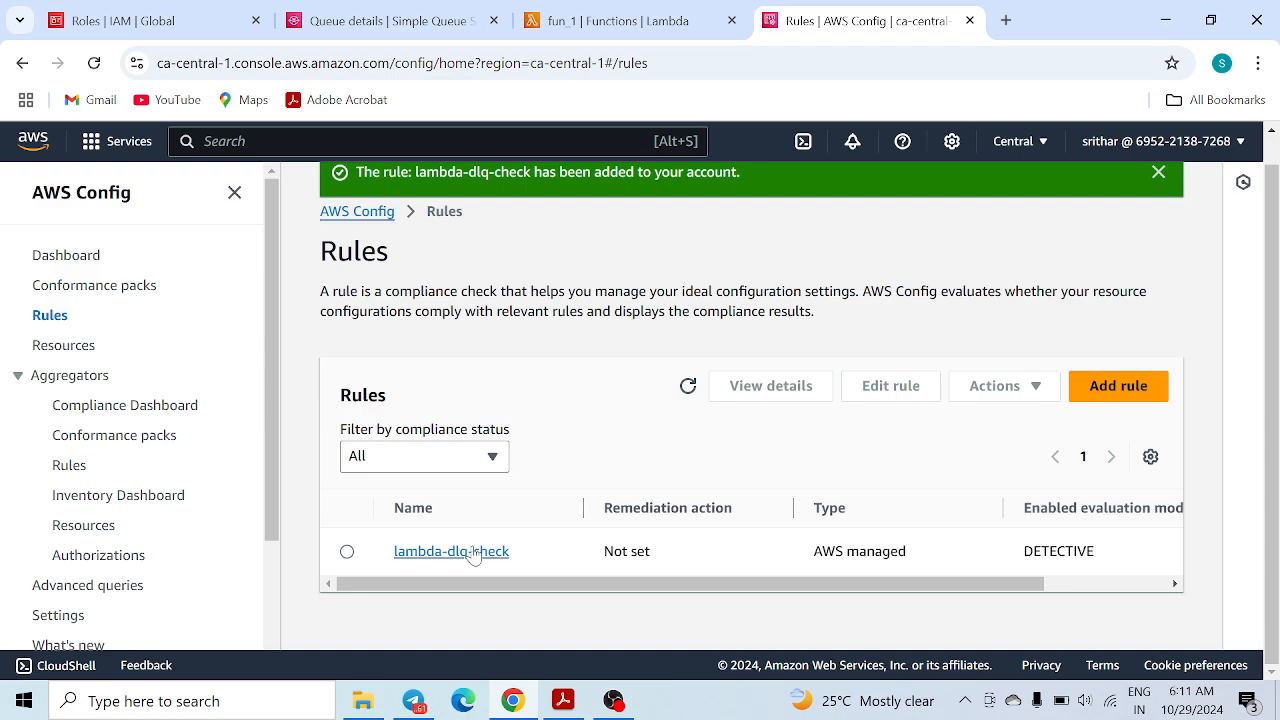
{"action": "left_click", "coordinate": [463, 465]}
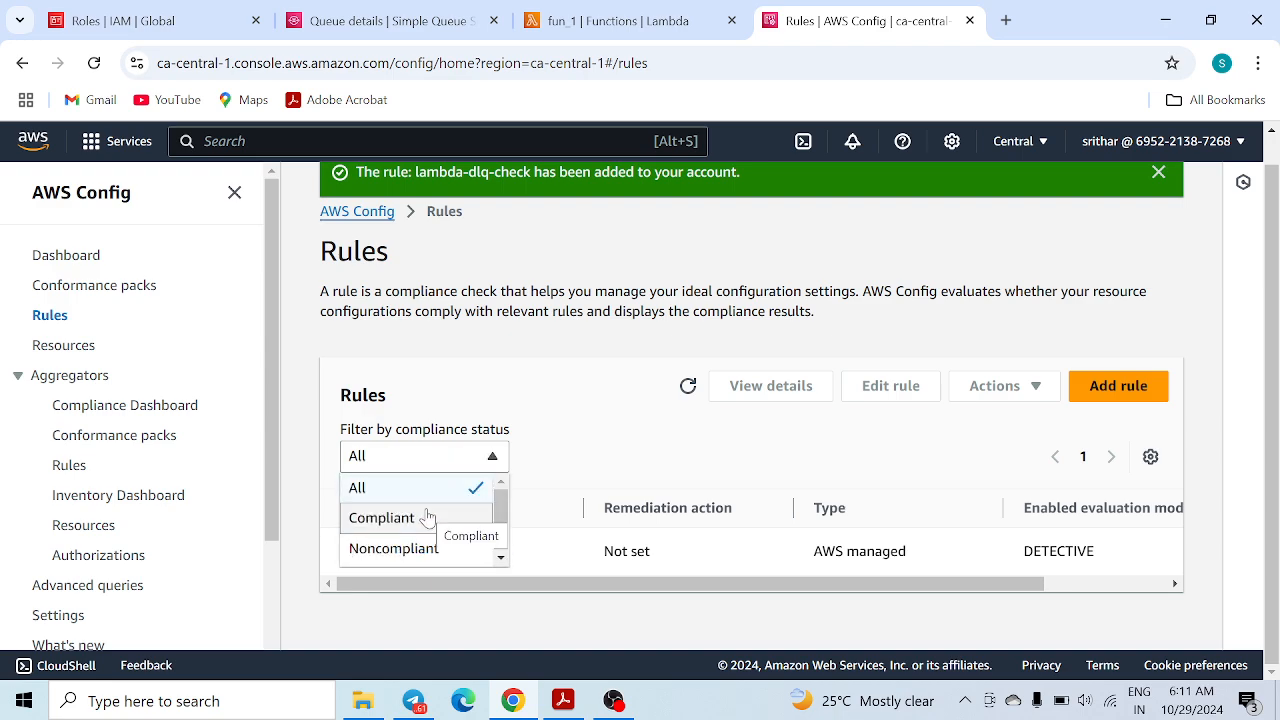
{"action": "left_click", "coordinate": [625, 388]}
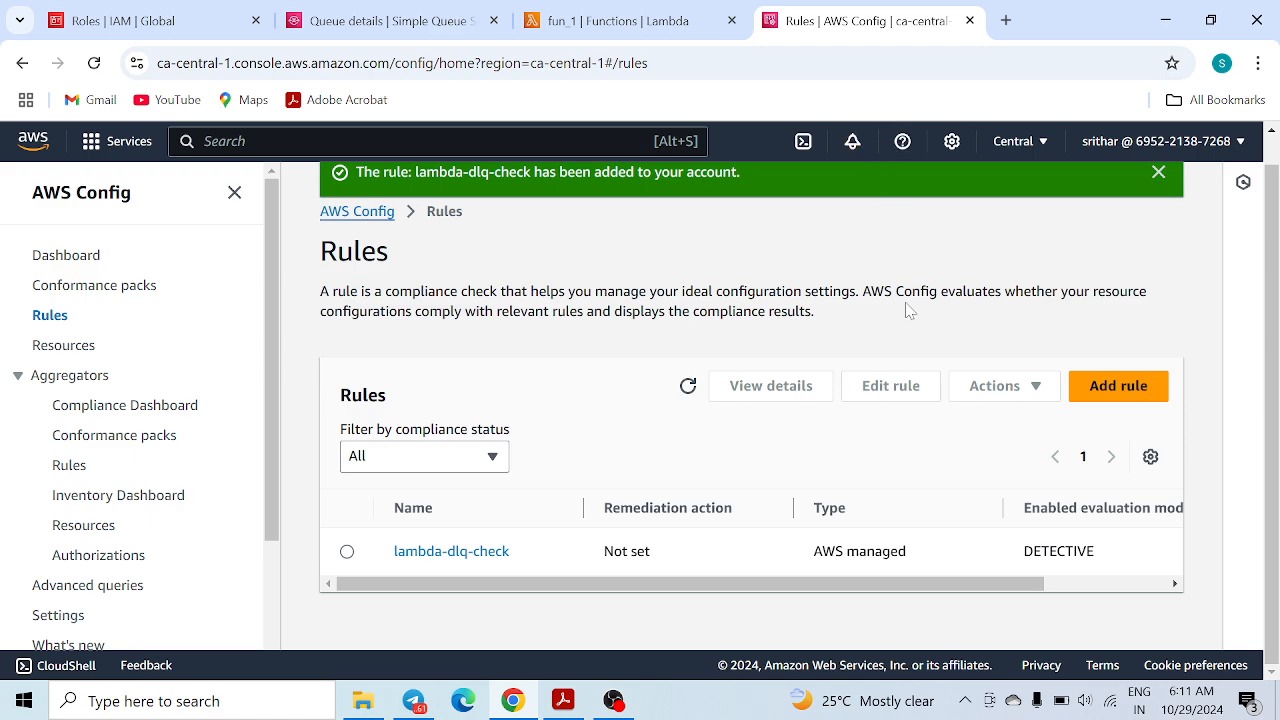
{"action": "left_click", "coordinate": [420, 462]}
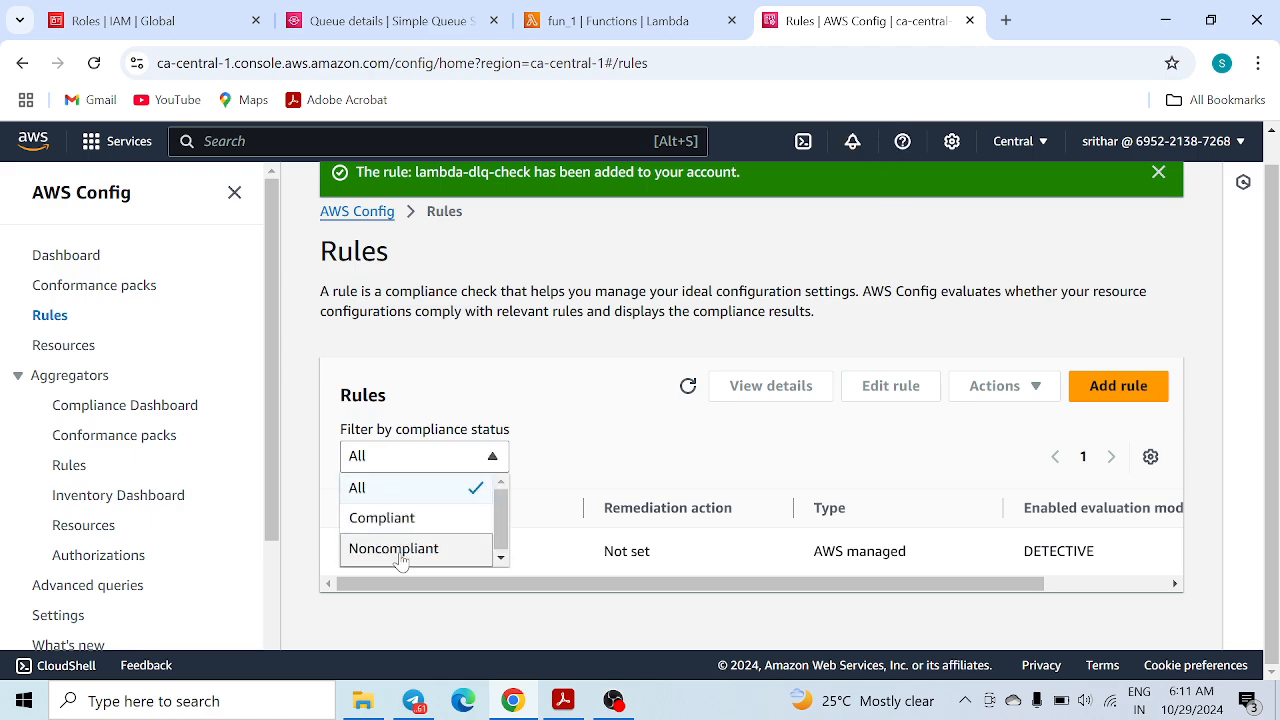
{"action": "left_click", "coordinate": [584, 373]}
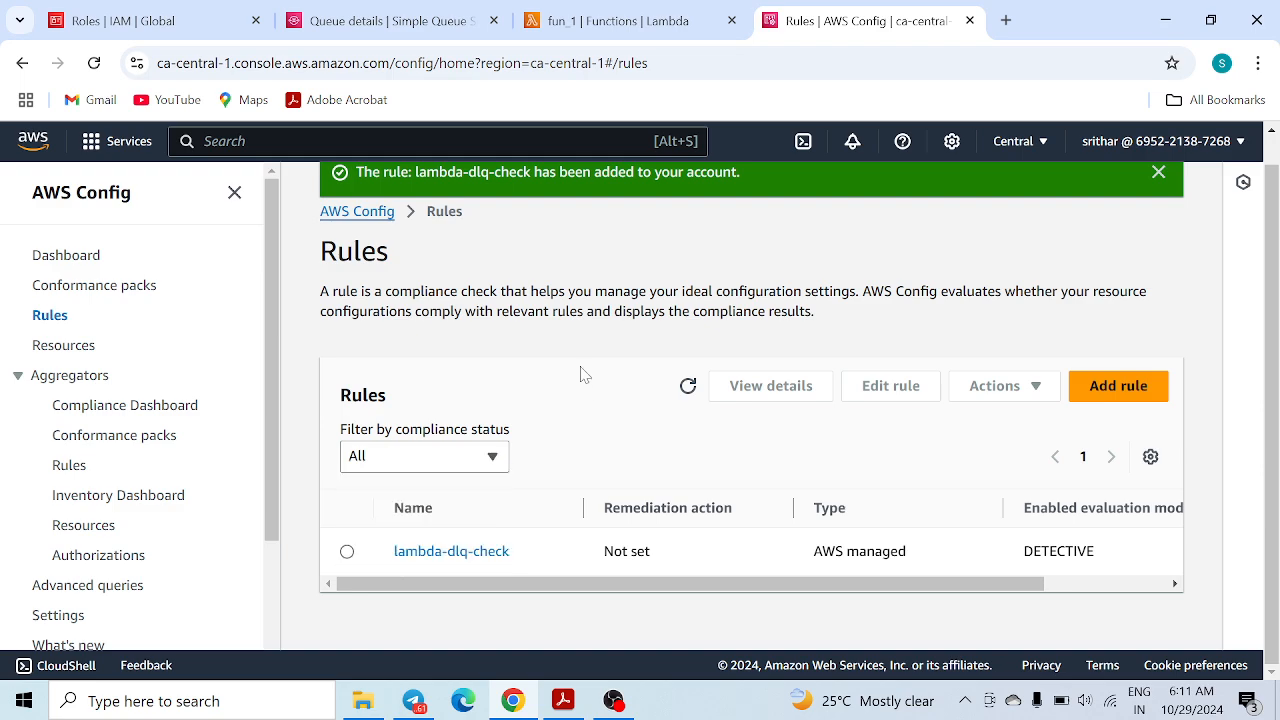
{"action": "left_click", "coordinate": [470, 458]}
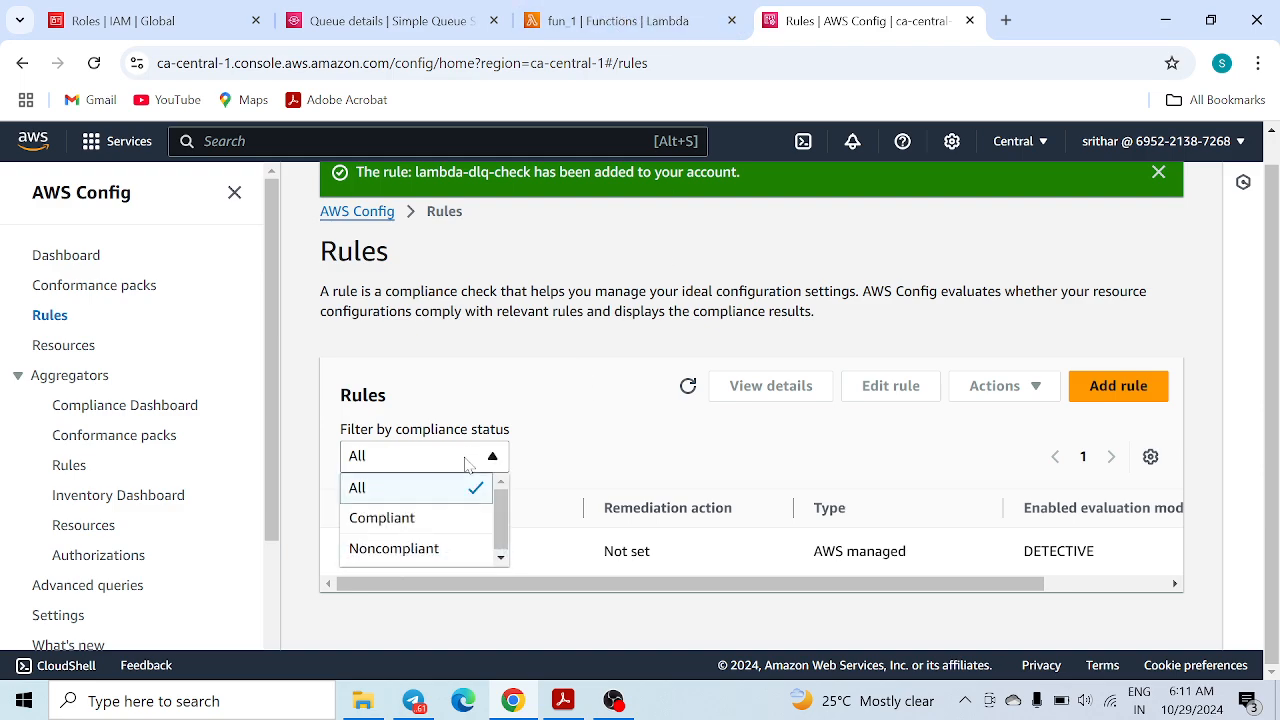
{"action": "left_click", "coordinate": [548, 375]}
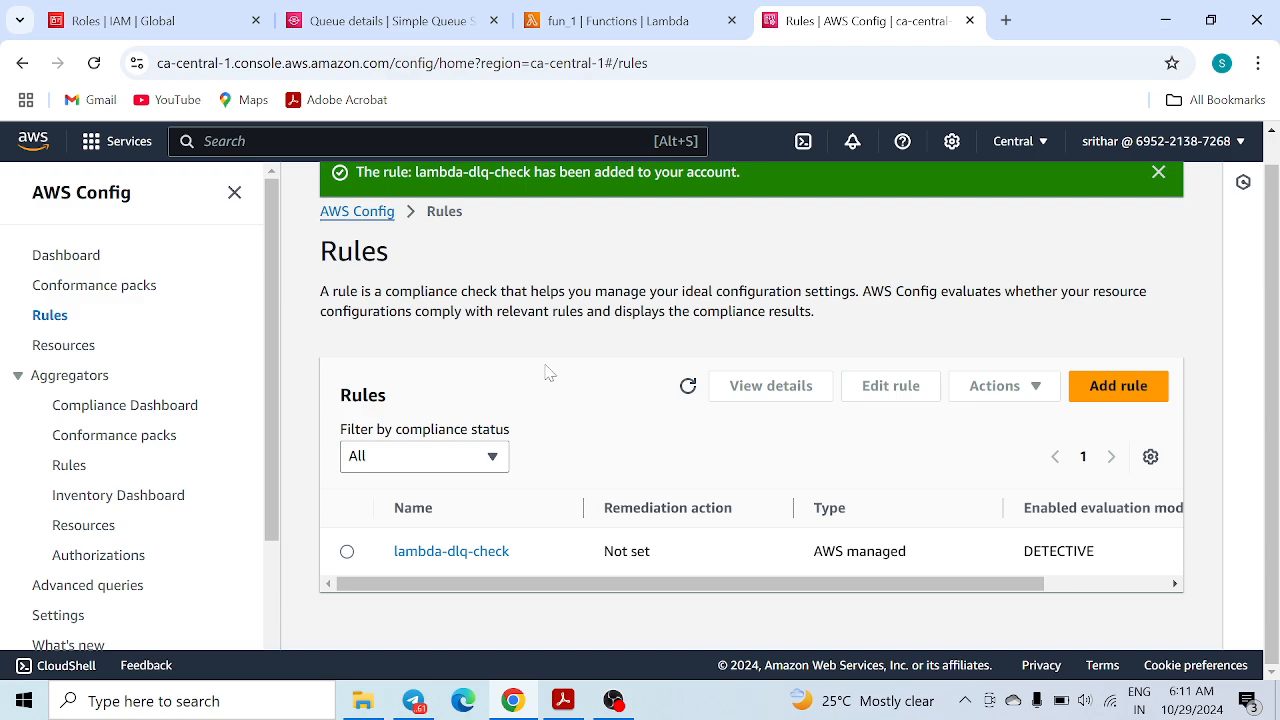
Open lambda-dlq-check details, noting DETECTIVE evaluation mode and the 6:10 AM last evaluation
{"action": "left_click", "coordinate": [485, 553]}
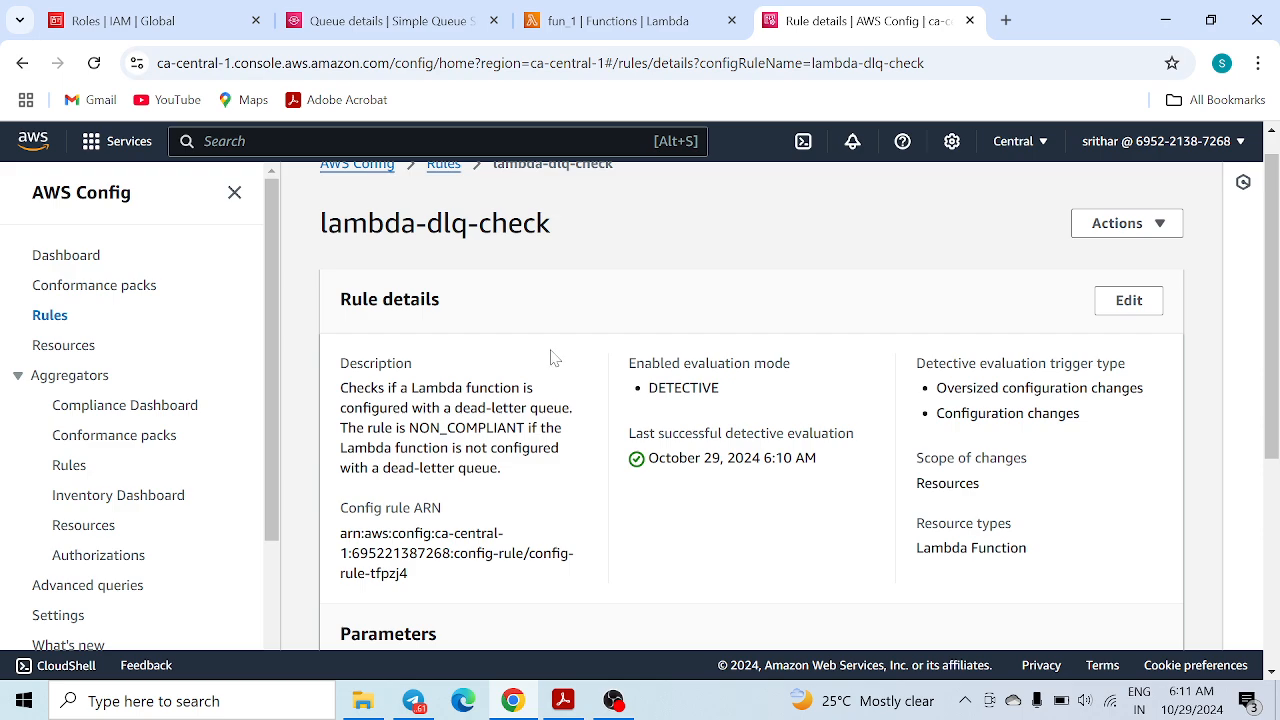
{"action": "scroll", "coordinate": [528, 277], "scroll_direction": "up", "scroll_amount": 1}
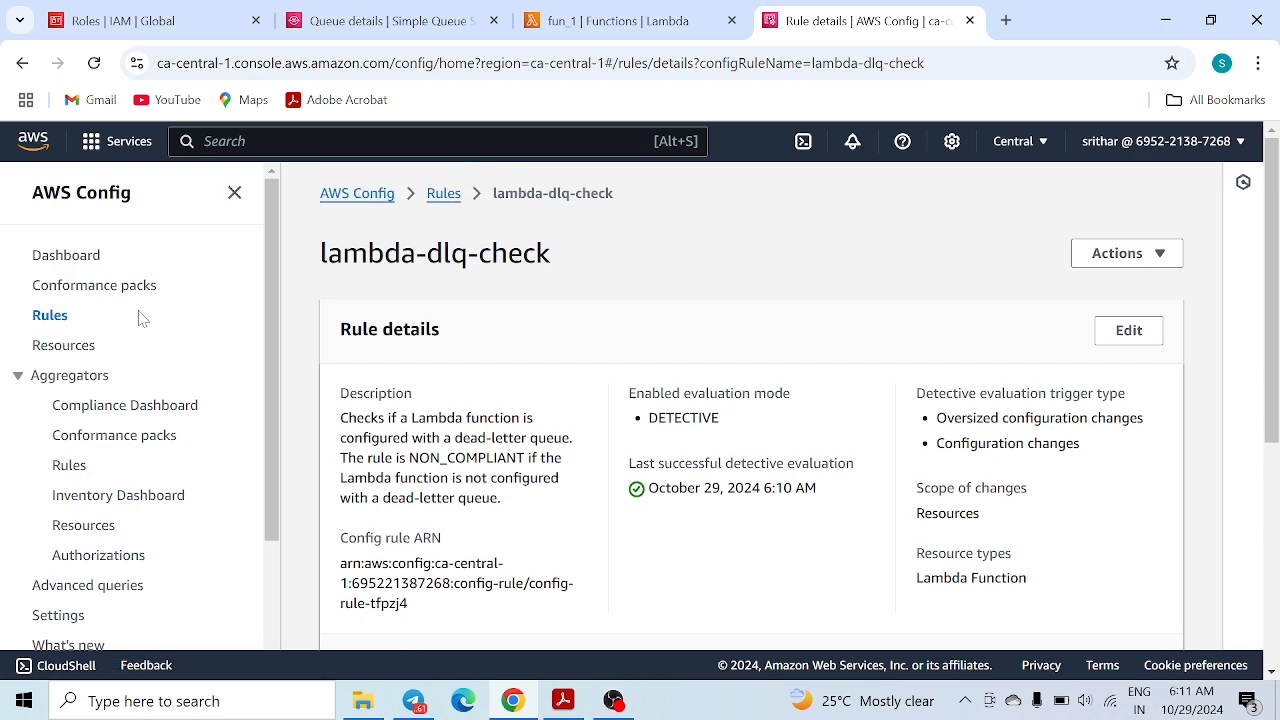
{"action": "left_click", "coordinate": [45, 320]}
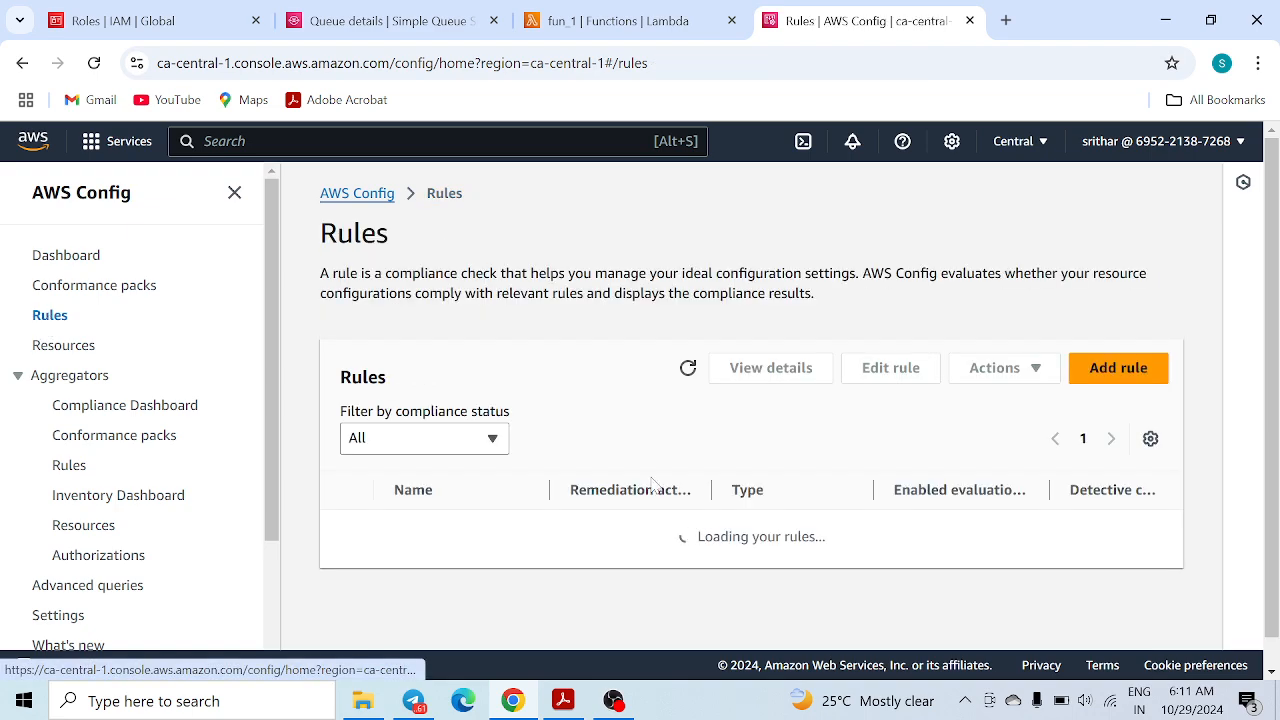
{"action": "left_click", "coordinate": [449, 536]}
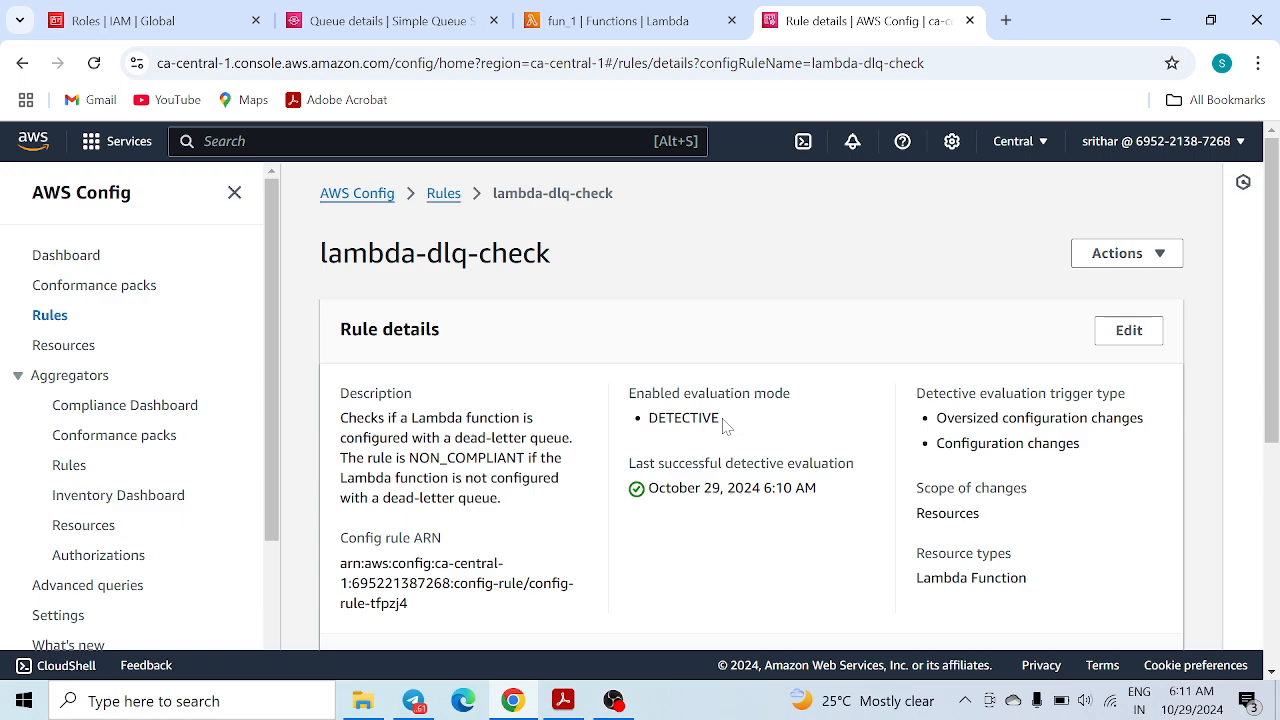
{"action": "left_click_drag", "start_coordinate": [726, 425], "coordinate": [651, 422]}
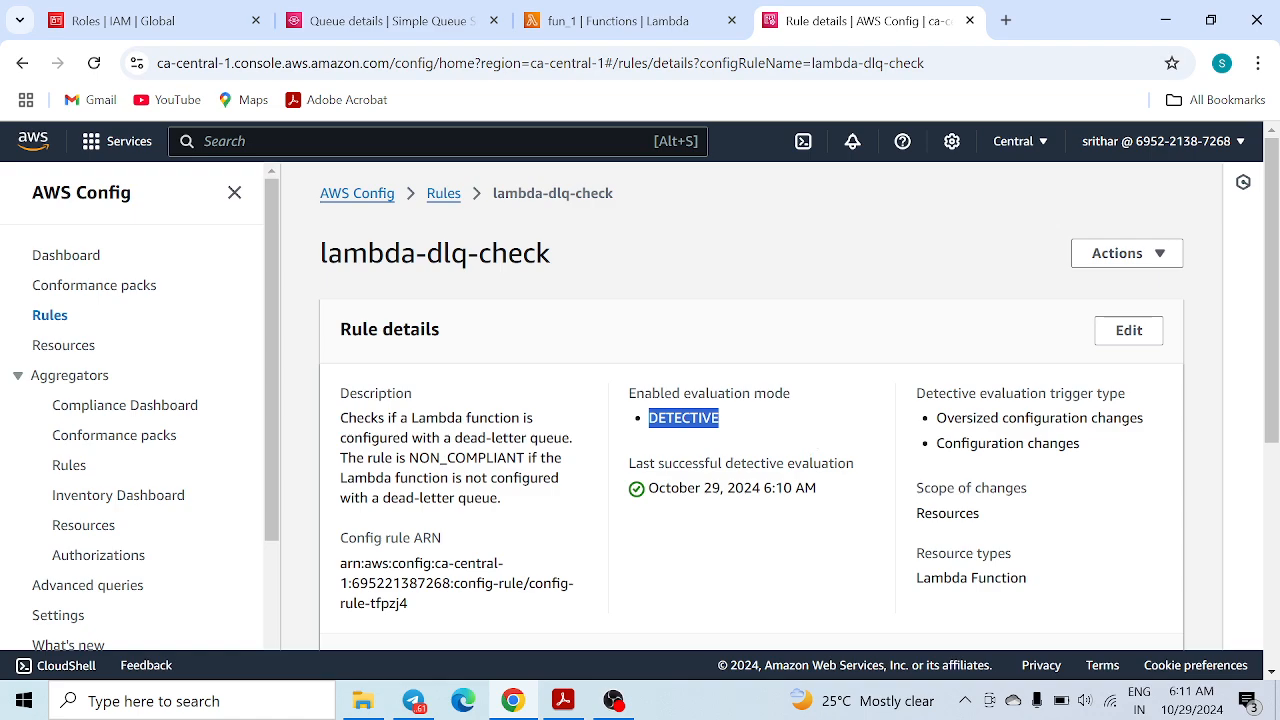
{"action": "left_click_drag", "start_coordinate": [850, 490], "coordinate": [762, 489]}
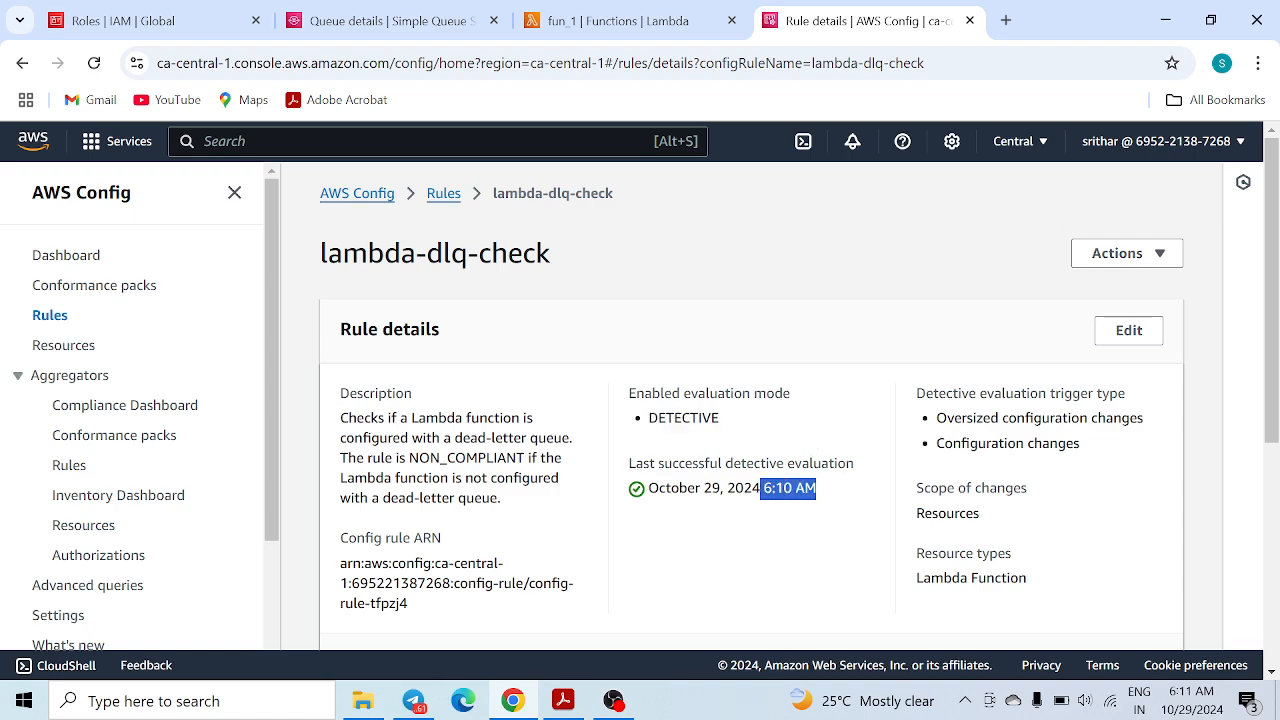
Filter the rule's Resources in scope to Compliant, showing fun_1
{"action": "scroll", "coordinate": [693, 550], "scroll_direction": "down", "scroll_amount": 4}
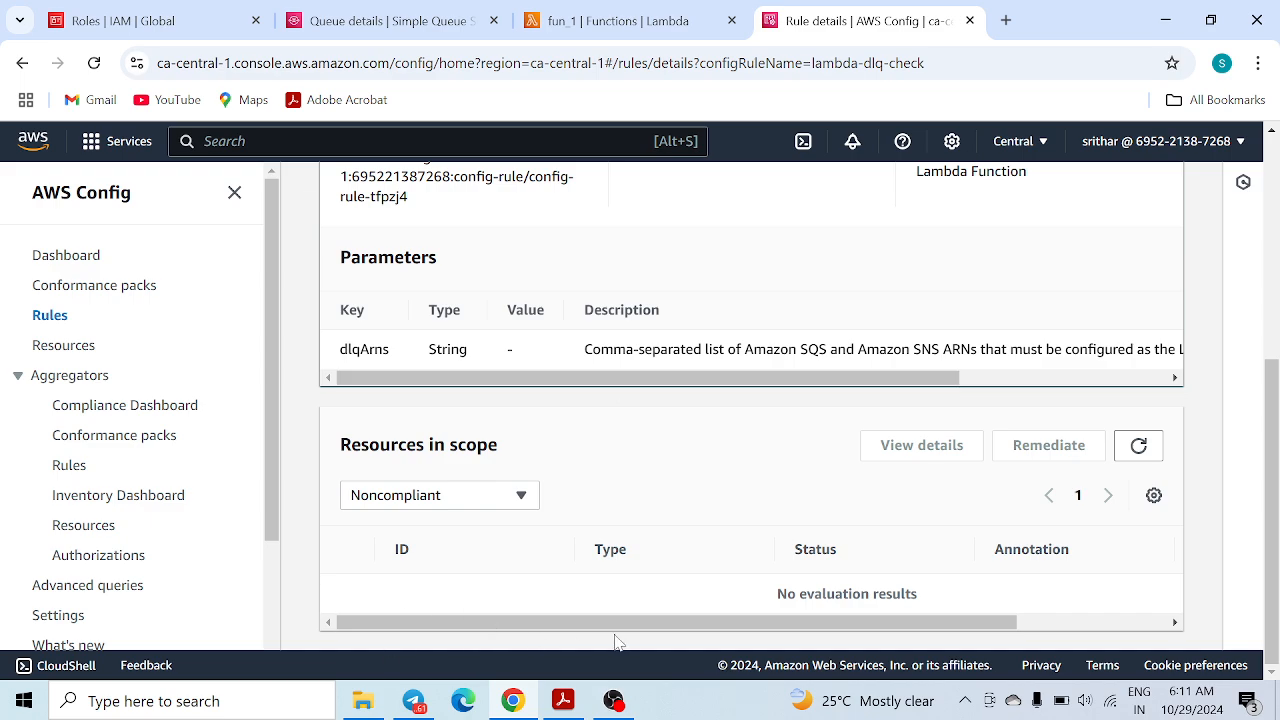
{"action": "scroll", "coordinate": [512, 488], "scroll_direction": "up", "scroll_amount": 4}
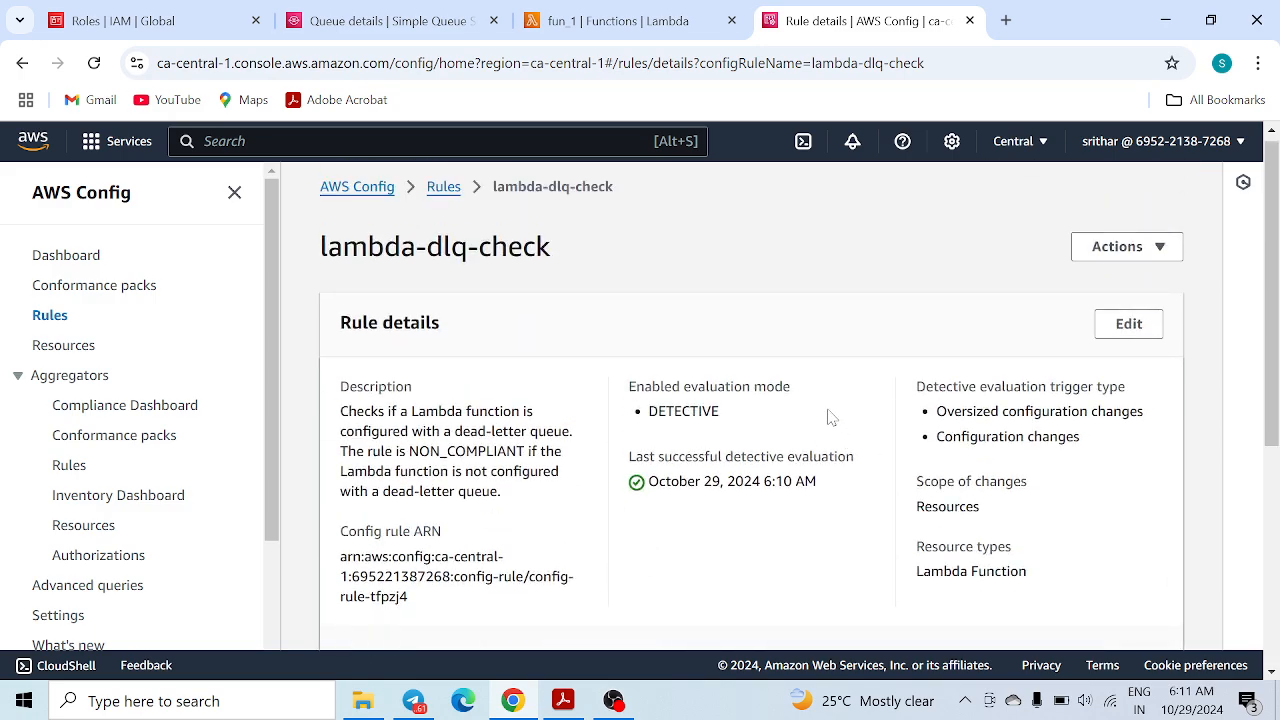
{"action": "scroll", "coordinate": [696, 468], "scroll_direction": "down", "scroll_amount": 4}
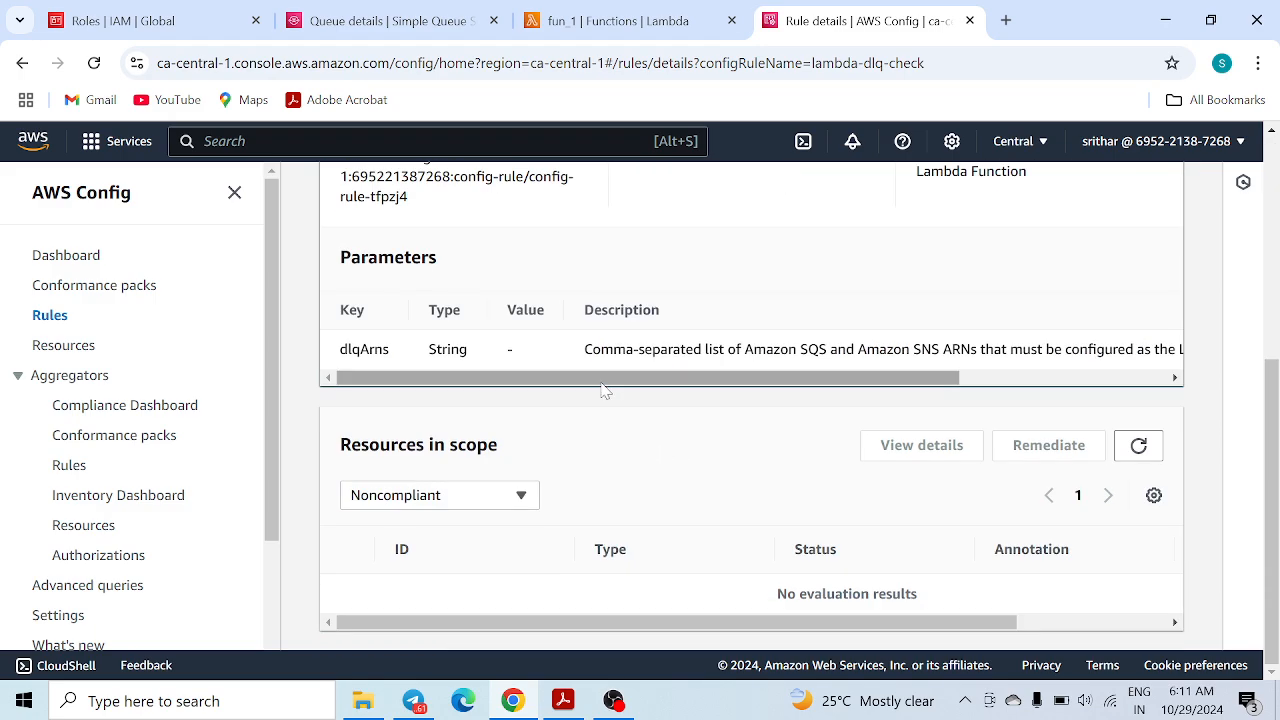
{"action": "left_click_drag", "start_coordinate": [361, 445], "coordinate": [498, 446]}
{"action": "left_click", "coordinate": [508, 495]}
{"action": "left_click", "coordinate": [450, 552]}
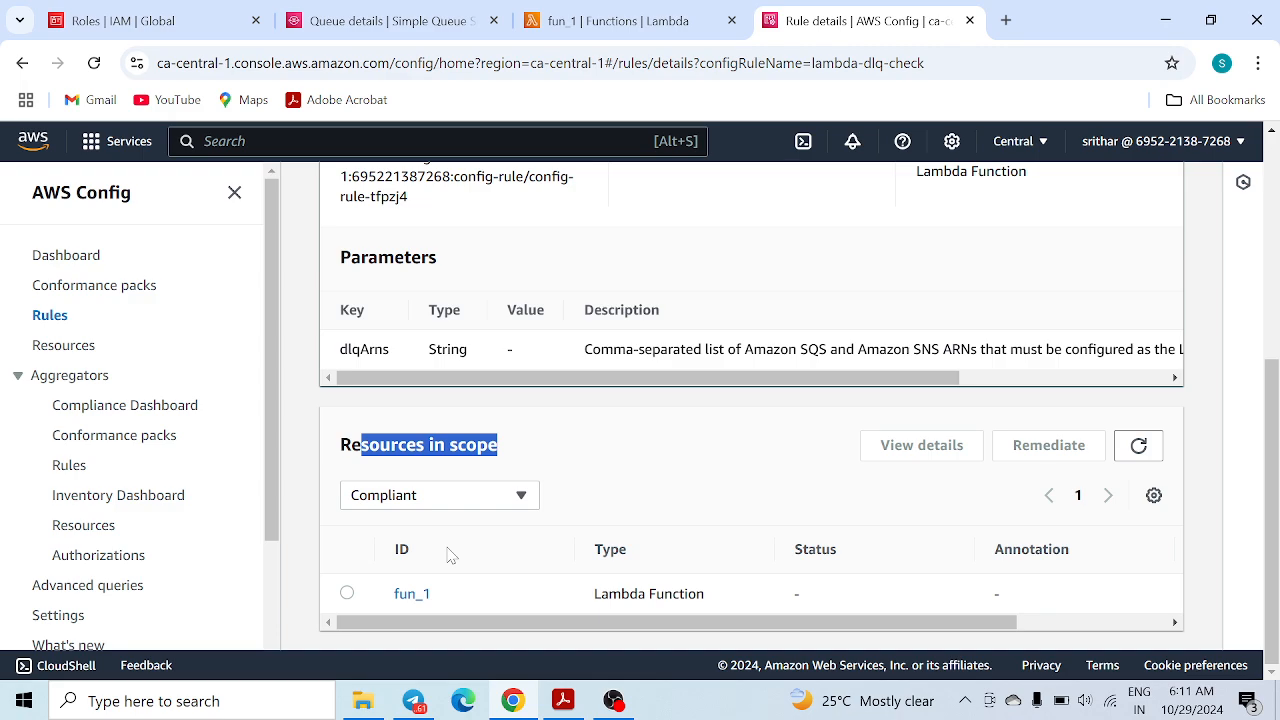
{"action": "left_click_drag", "start_coordinate": [766, 624], "coordinate": [450, 633]}
{"action": "scroll", "coordinate": [545, 430], "scroll_direction": "up", "scroll_amount": 5}
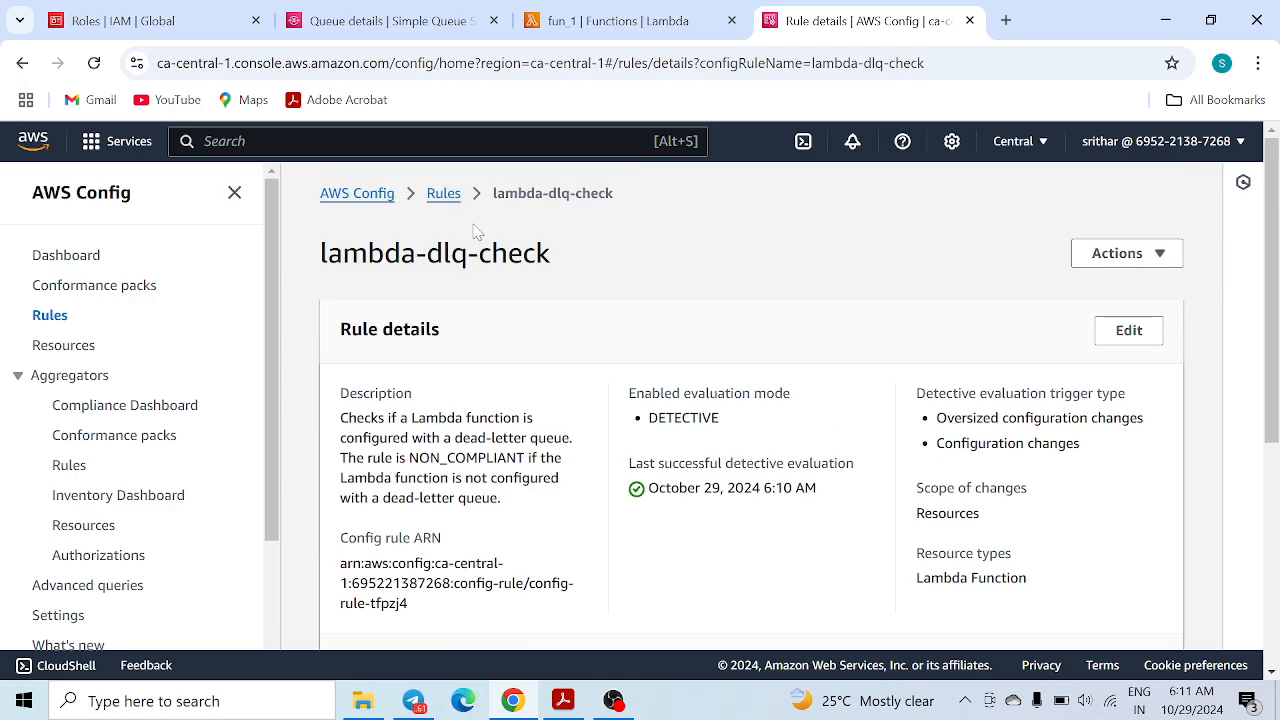
Reopen lambda-dlq-check, filter its resources to Compliant, then return to fun_1's Lambda page
{"action": "left_click", "coordinate": [48, 318]}
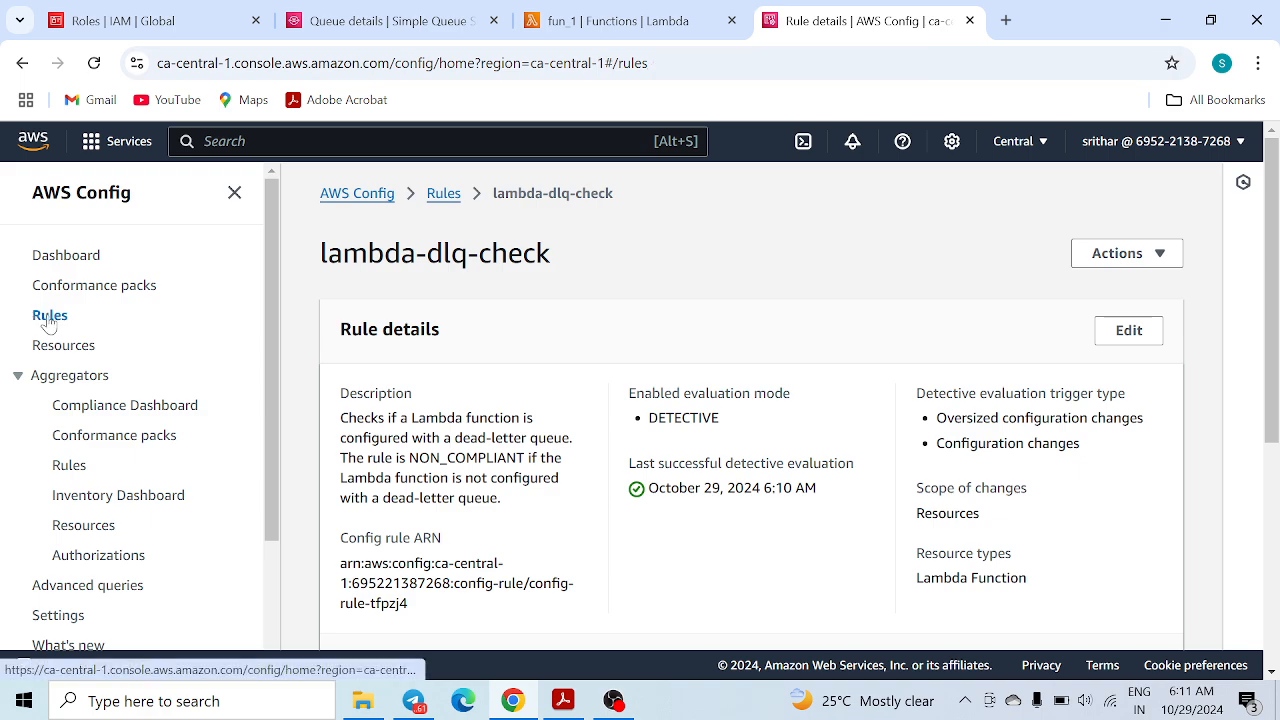
{"action": "scroll", "coordinate": [500, 495], "scroll_direction": "down", "scroll_amount": 1}
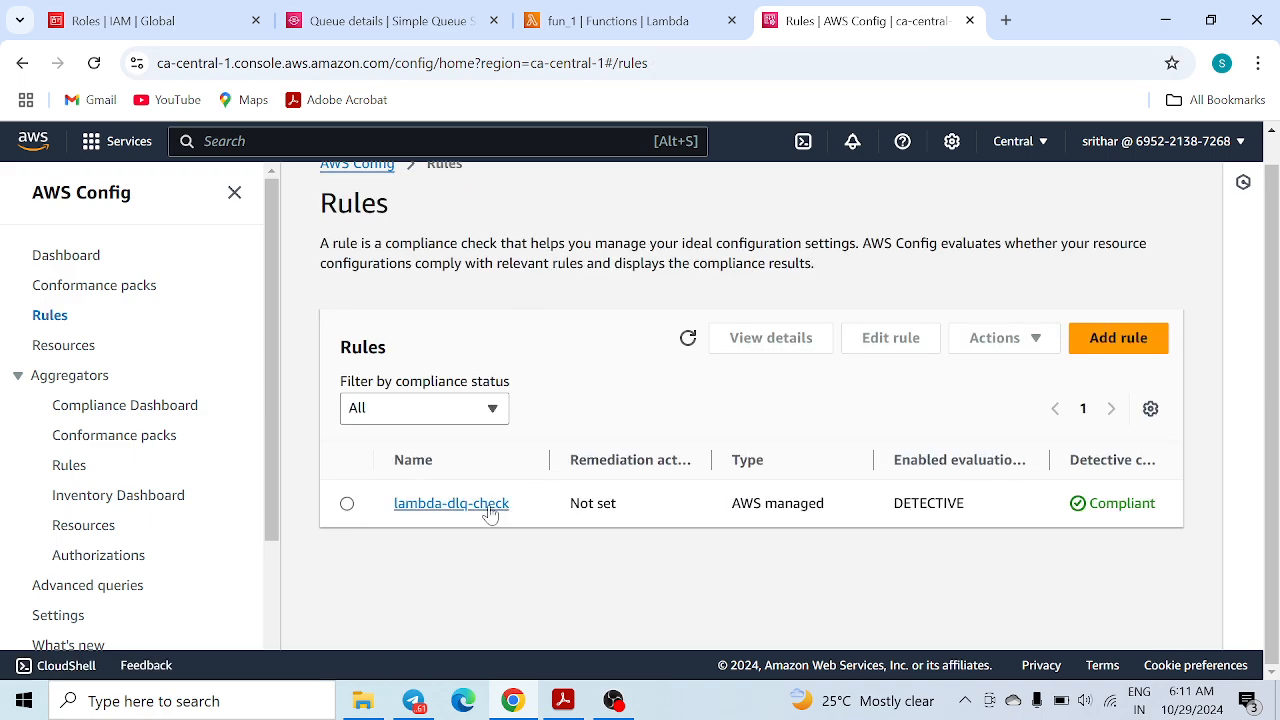
{"action": "left_click", "coordinate": [488, 507]}
{"action": "scroll", "coordinate": [490, 513], "scroll_direction": "down", "scroll_amount": 4}
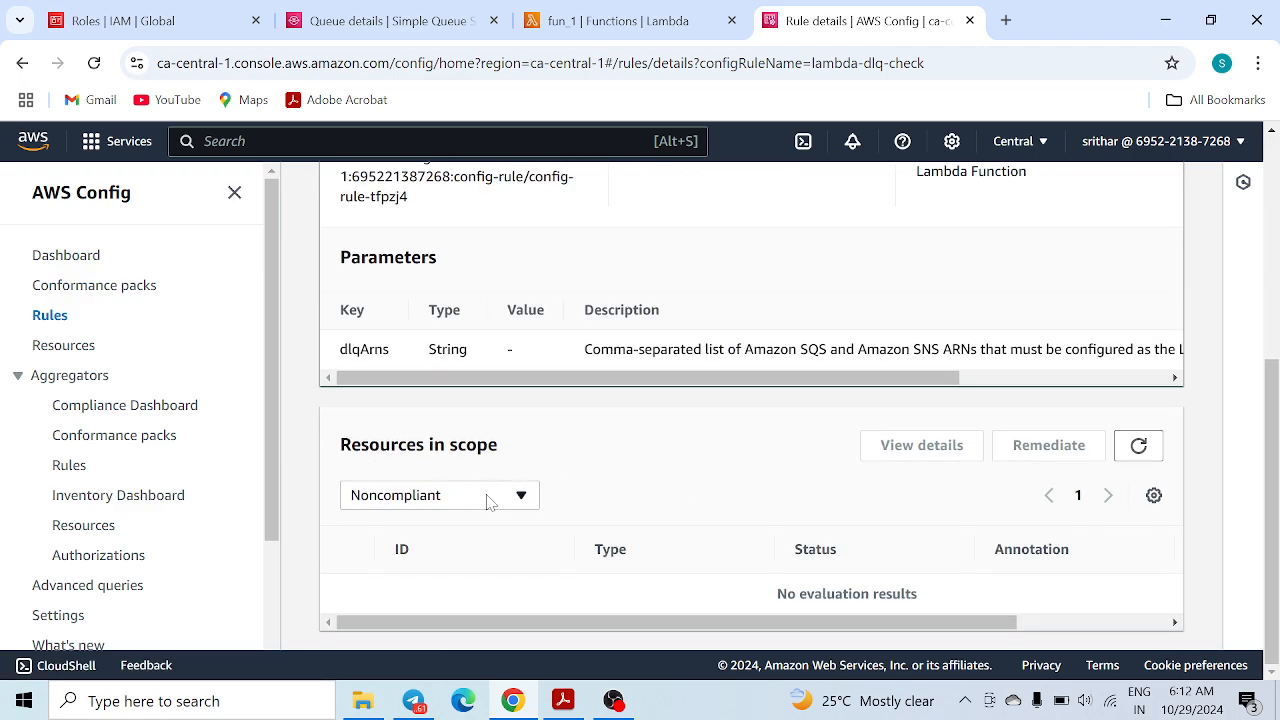
{"action": "left_click", "coordinate": [488, 497]}
{"action": "left_click", "coordinate": [415, 555]}
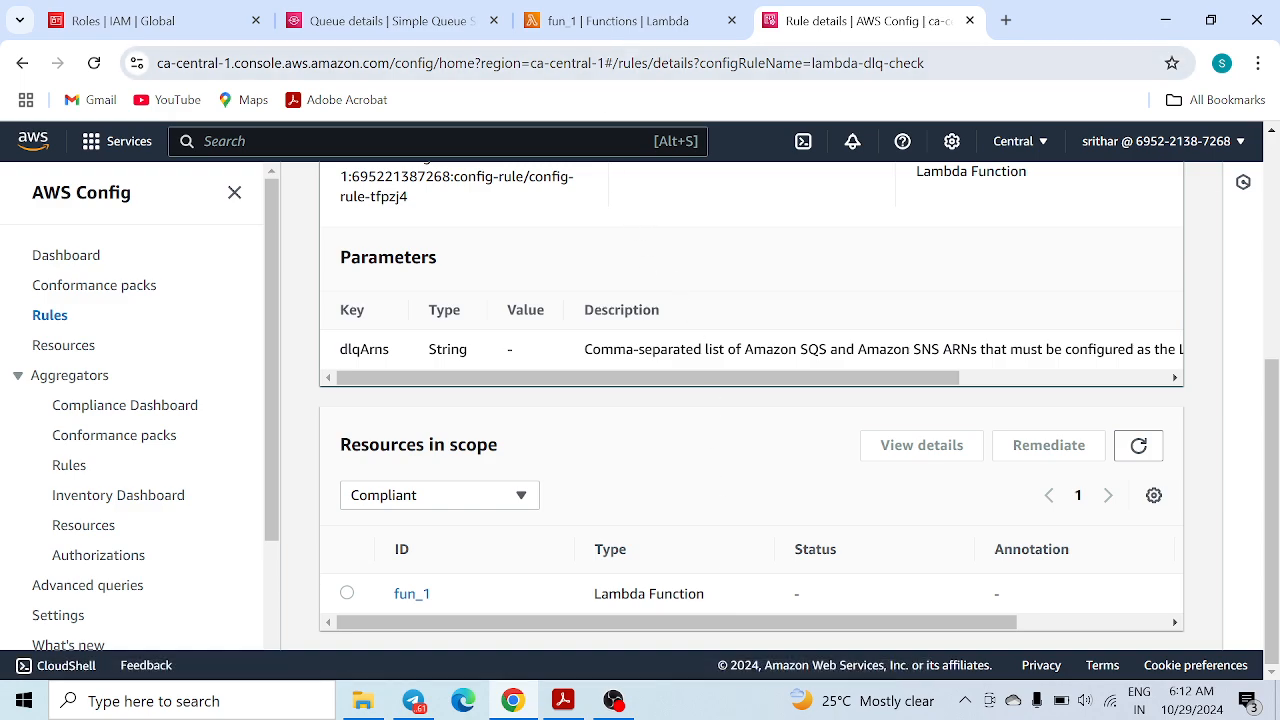
{"action": "left_click", "coordinate": [625, 22]}
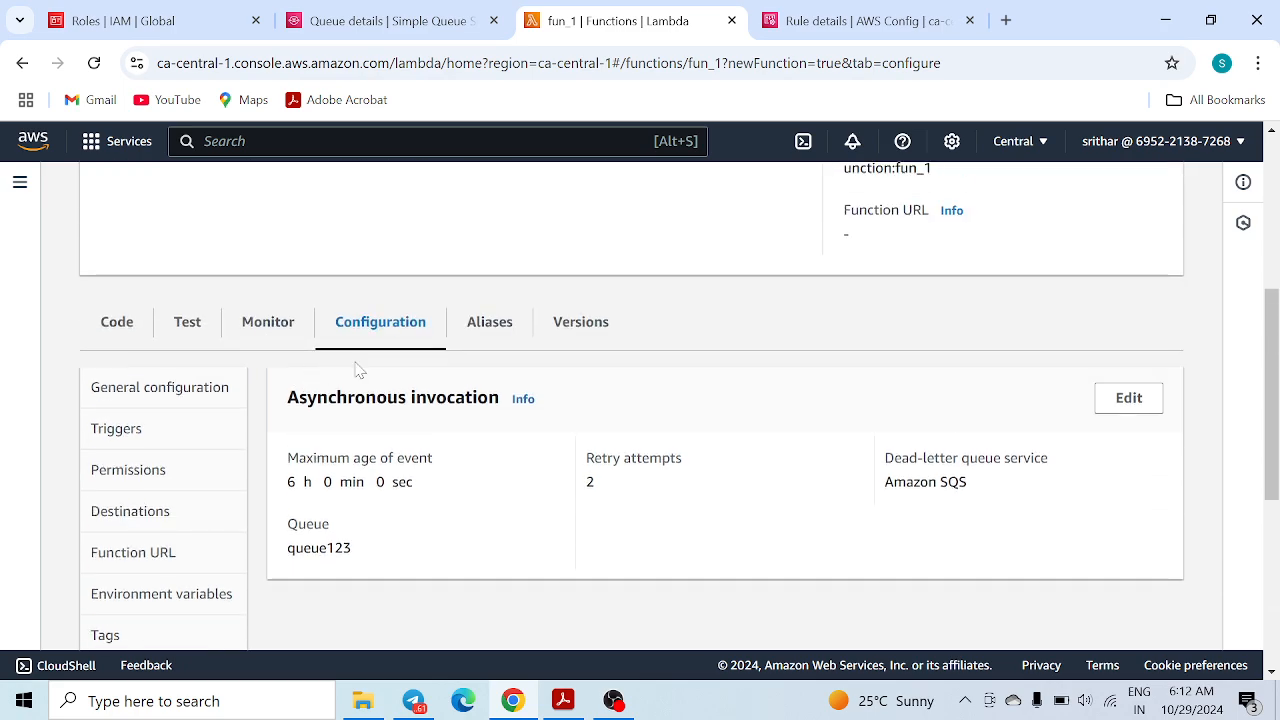
Edit fun_1's general configuration to 129 MB memory and 514 MB ephemeral storage, and save
{"action": "left_click", "coordinate": [160, 390]}
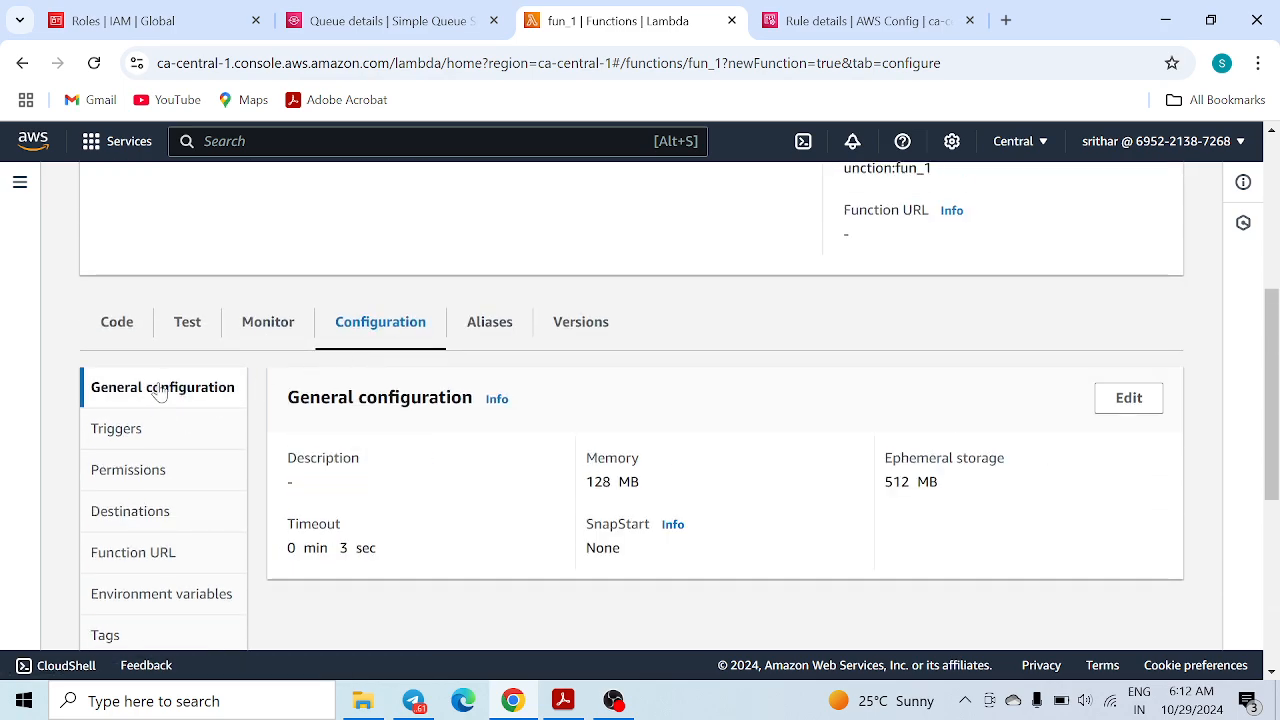
{"action": "left_click", "coordinate": [1129, 398]}
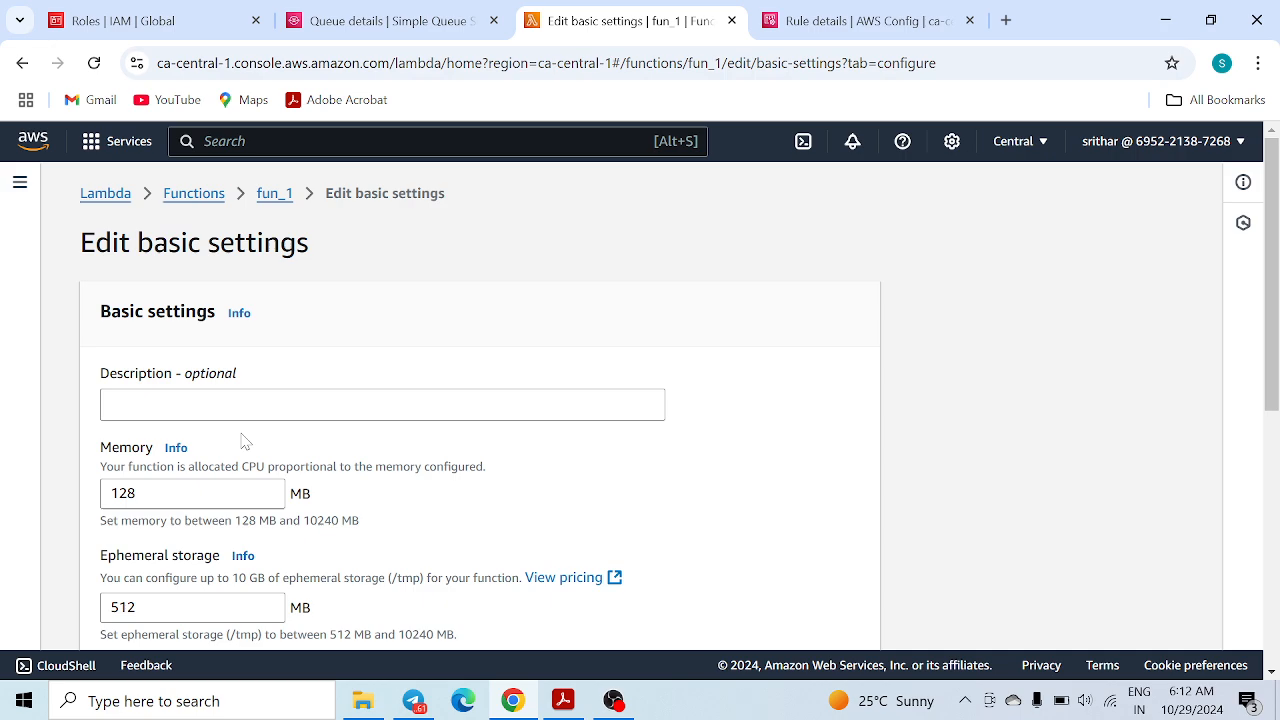
{"action": "left_click", "coordinate": [267, 490]}
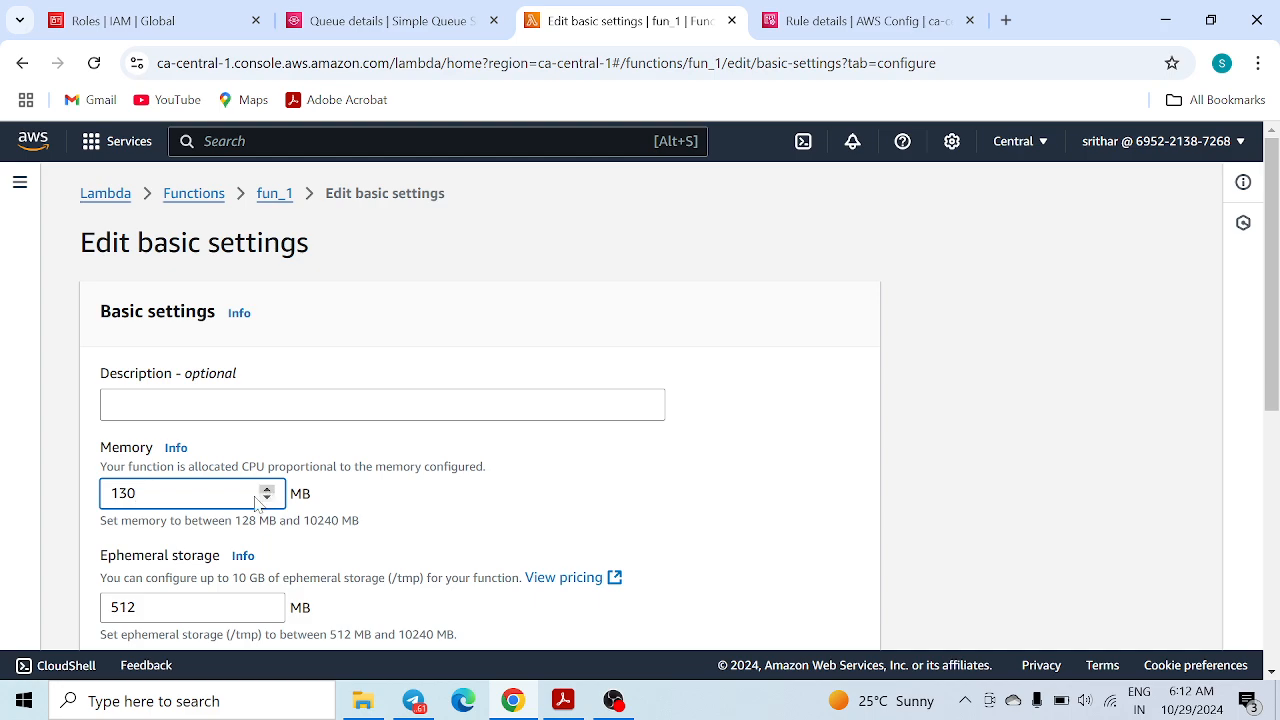
{"action": "scroll", "coordinate": [255, 498], "scroll_direction": "down", "scroll_amount": 2}
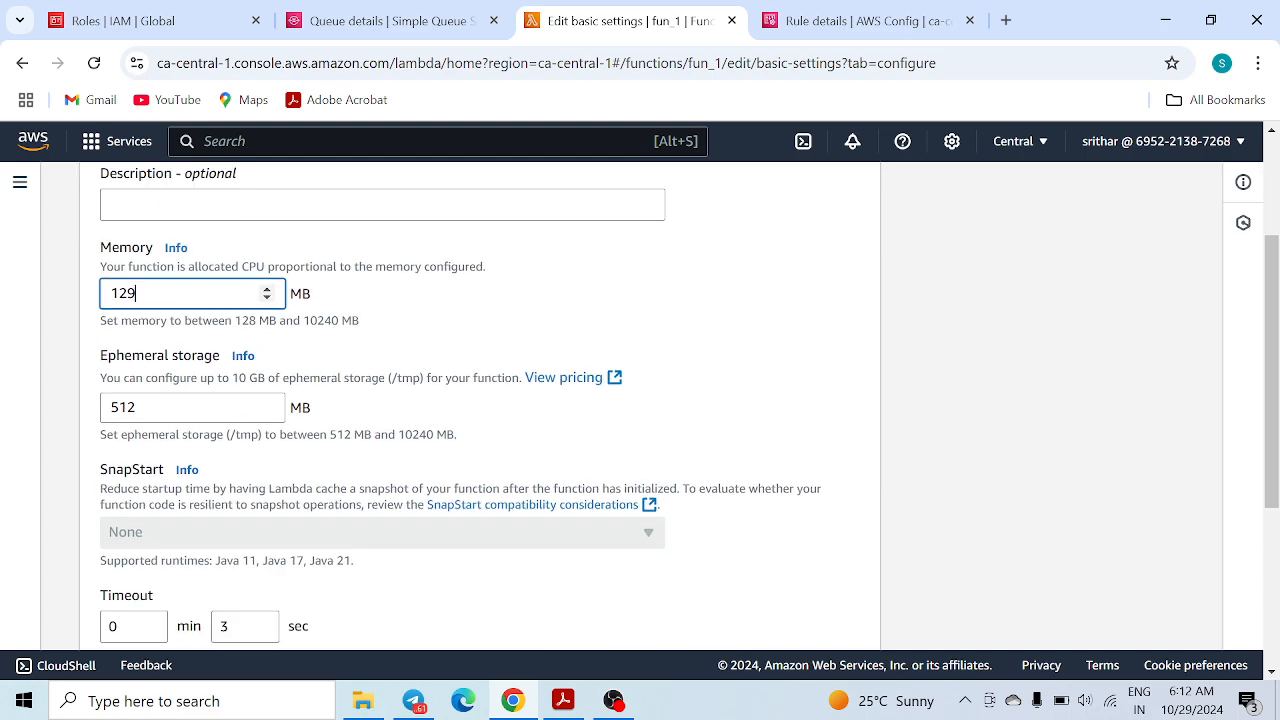
{"action": "left_click", "coordinate": [267, 403]}
{"action": "left_click", "coordinate": [267, 403]}
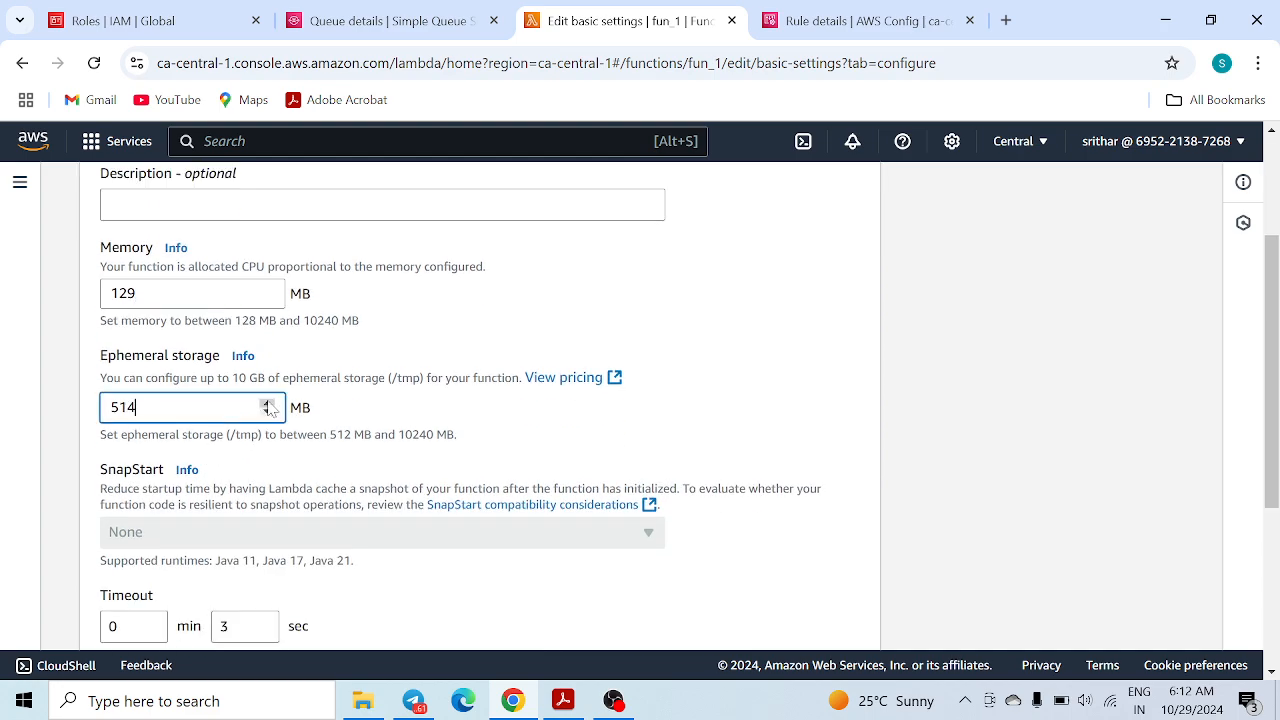
{"action": "scroll", "coordinate": [300, 470], "scroll_direction": "down", "scroll_amount": 3}
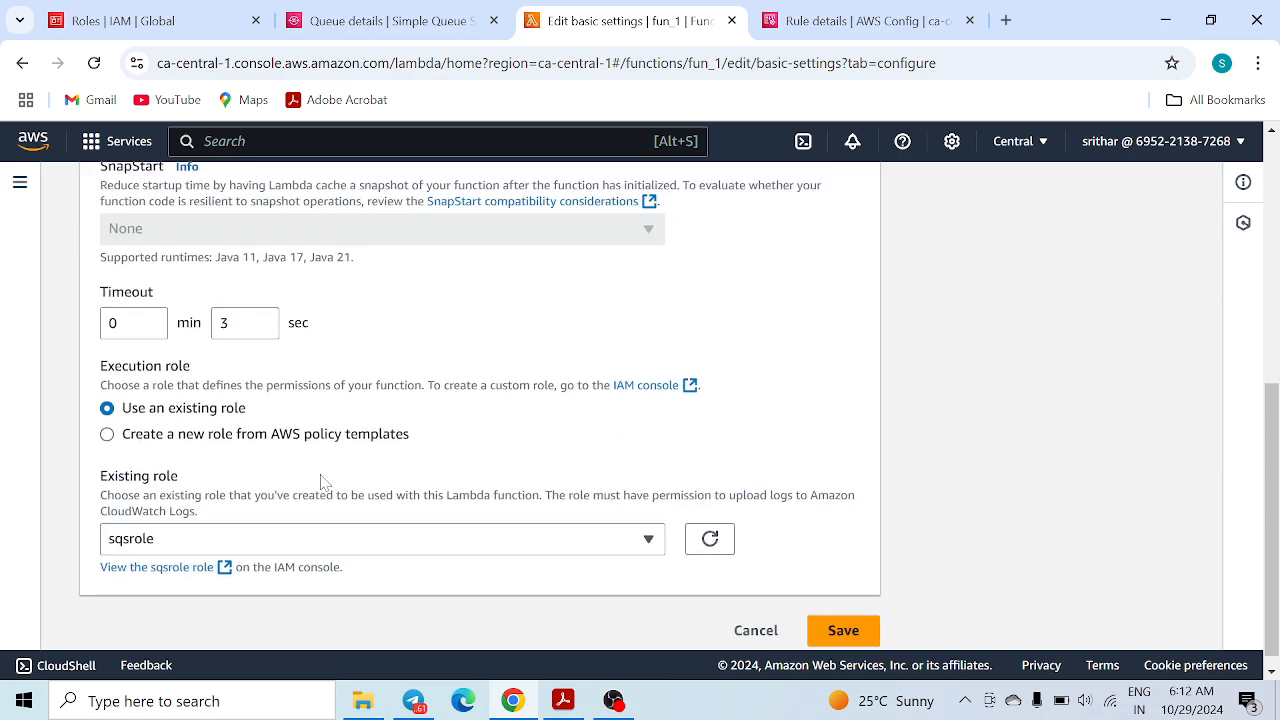
{"action": "left_click", "coordinate": [840, 620]}
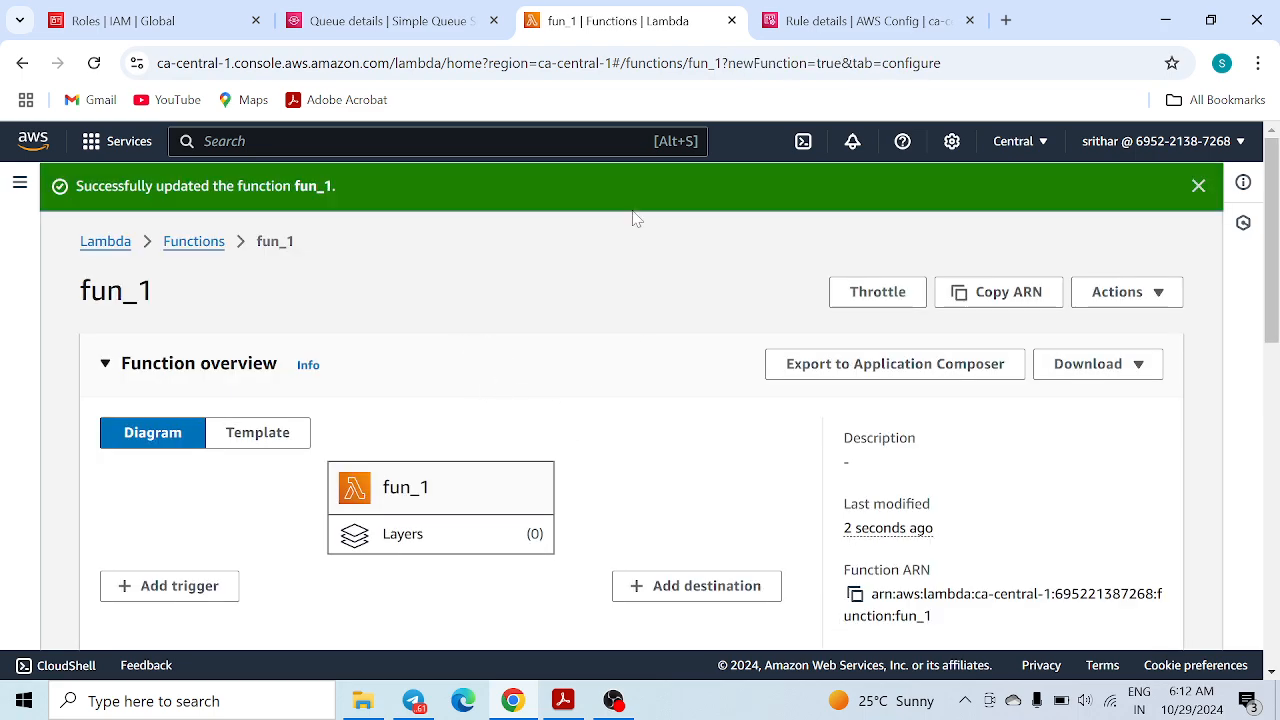
Reload lambda-dlq-check details, filter resources to Compliant, and open fun_1's Config resource details
{"action": "left_click", "coordinate": [835, 21]}
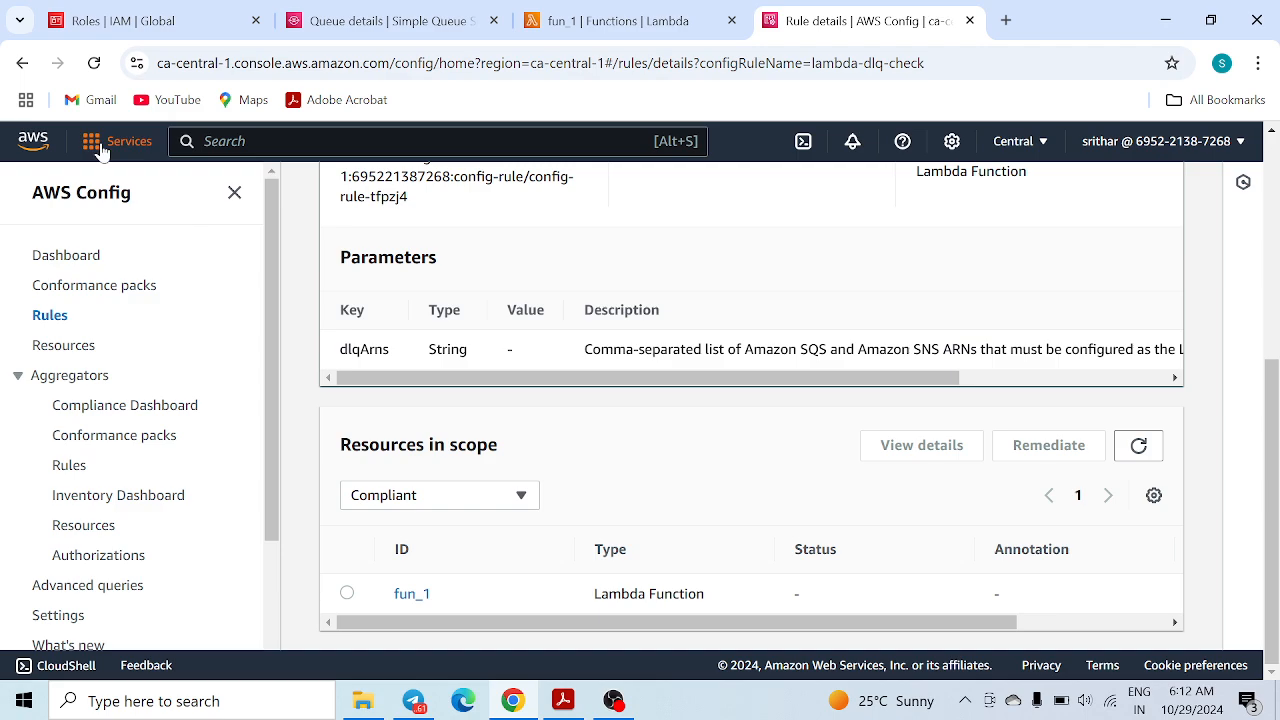
{"action": "left_click", "coordinate": [95, 64]}
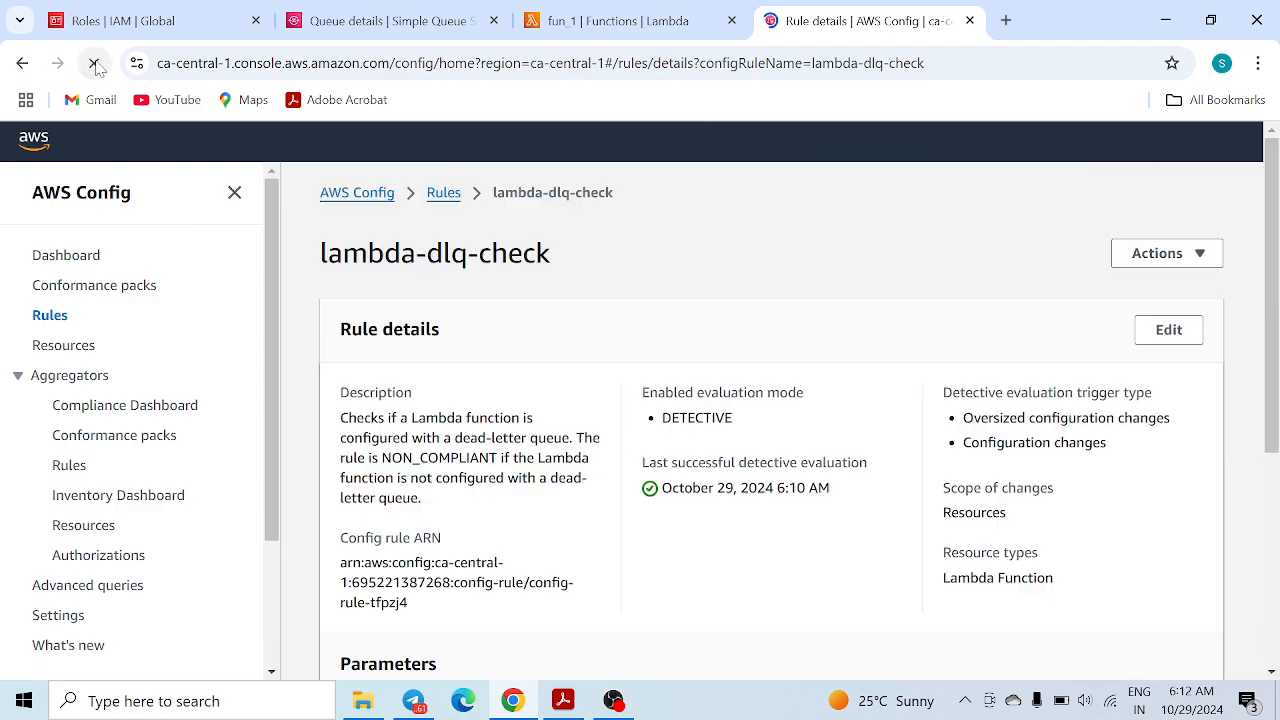
{"action": "scroll", "coordinate": [700, 506], "scroll_direction": "down", "scroll_amount": 4}
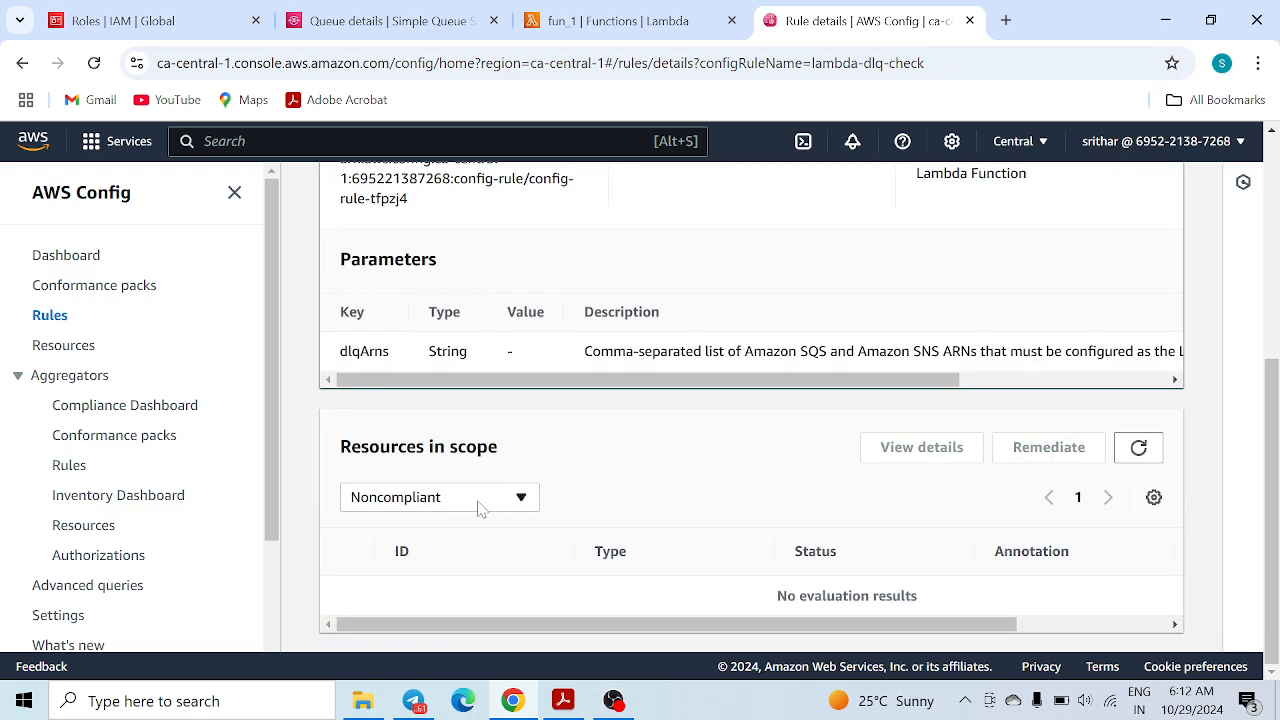
{"action": "left_click", "coordinate": [475, 505]}
{"action": "left_click", "coordinate": [409, 552]}
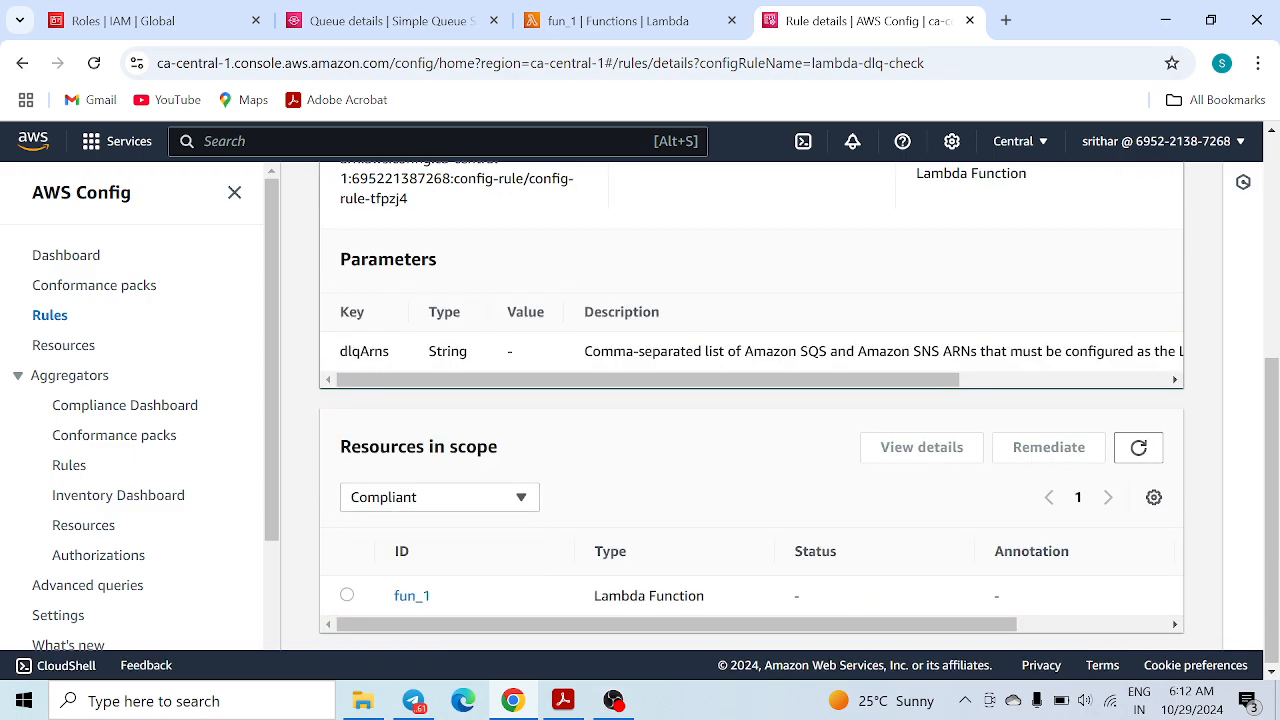
{"action": "left_click", "coordinate": [411, 598]}
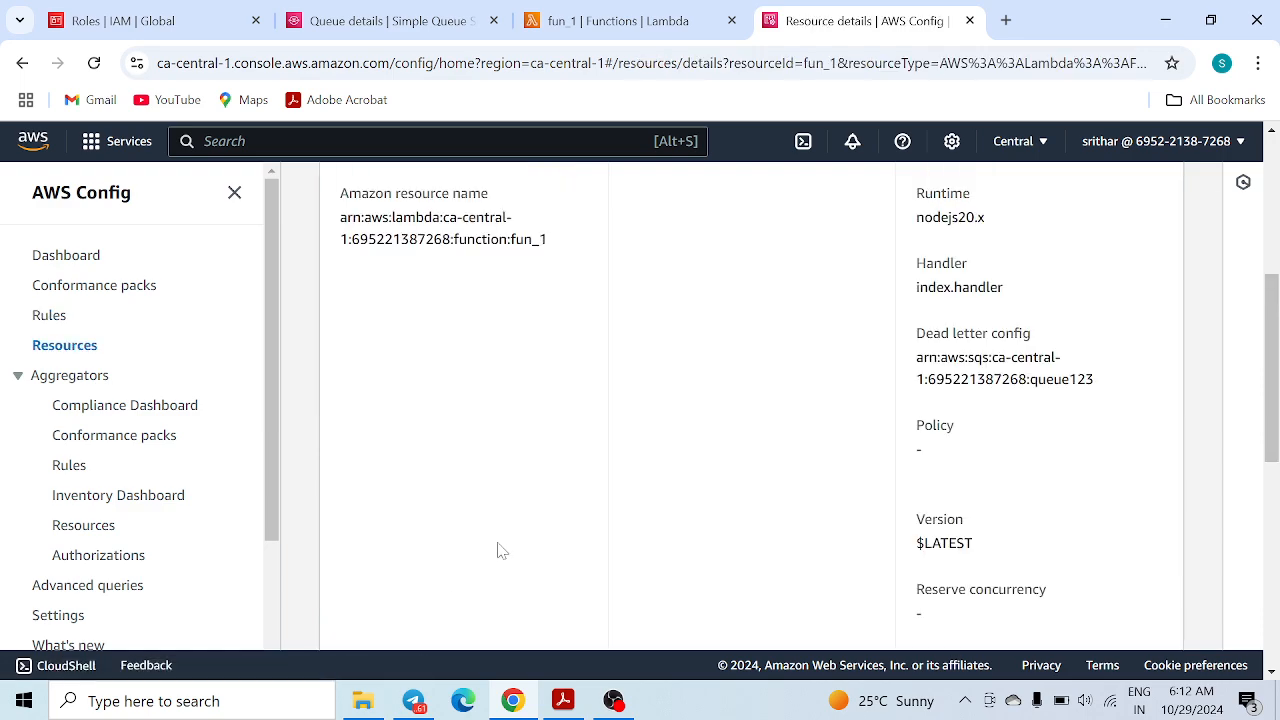
{"action": "scroll", "coordinate": [660, 375], "scroll_direction": "up", "scroll_amount": 4}
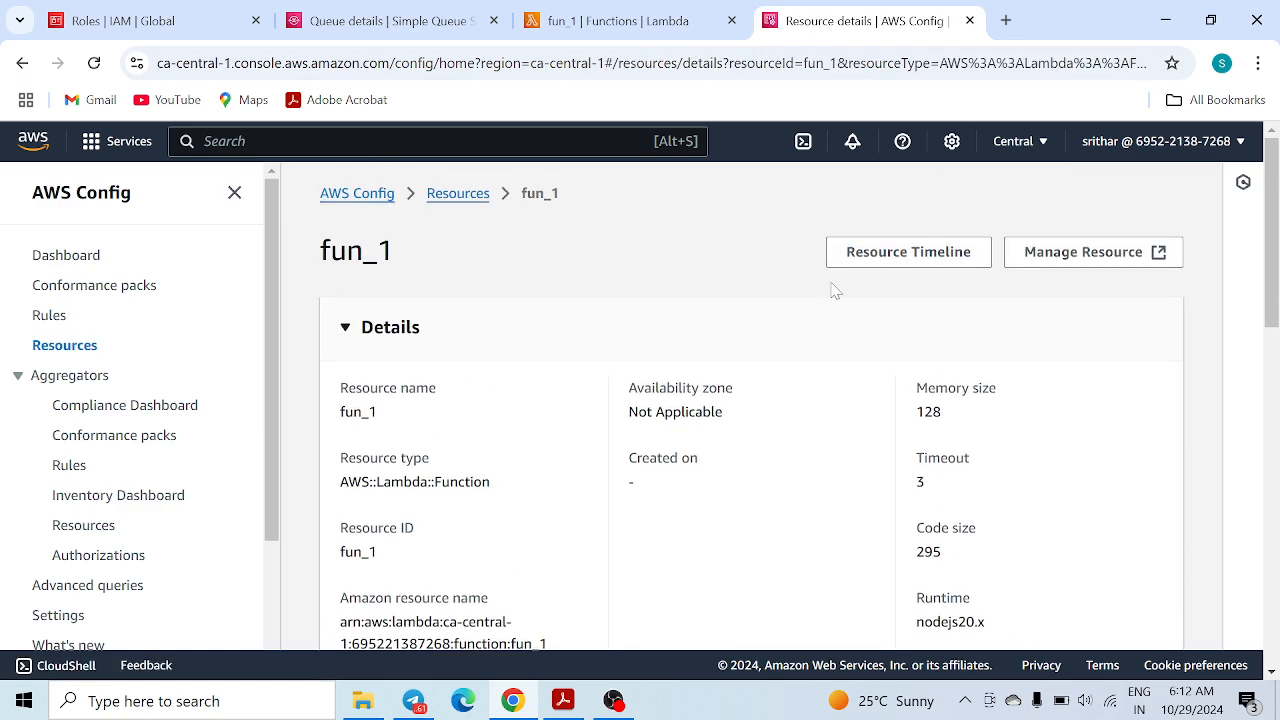
Open fun_1's configuration timeline and scroll through its events
{"action": "left_click", "coordinate": [893, 257]}
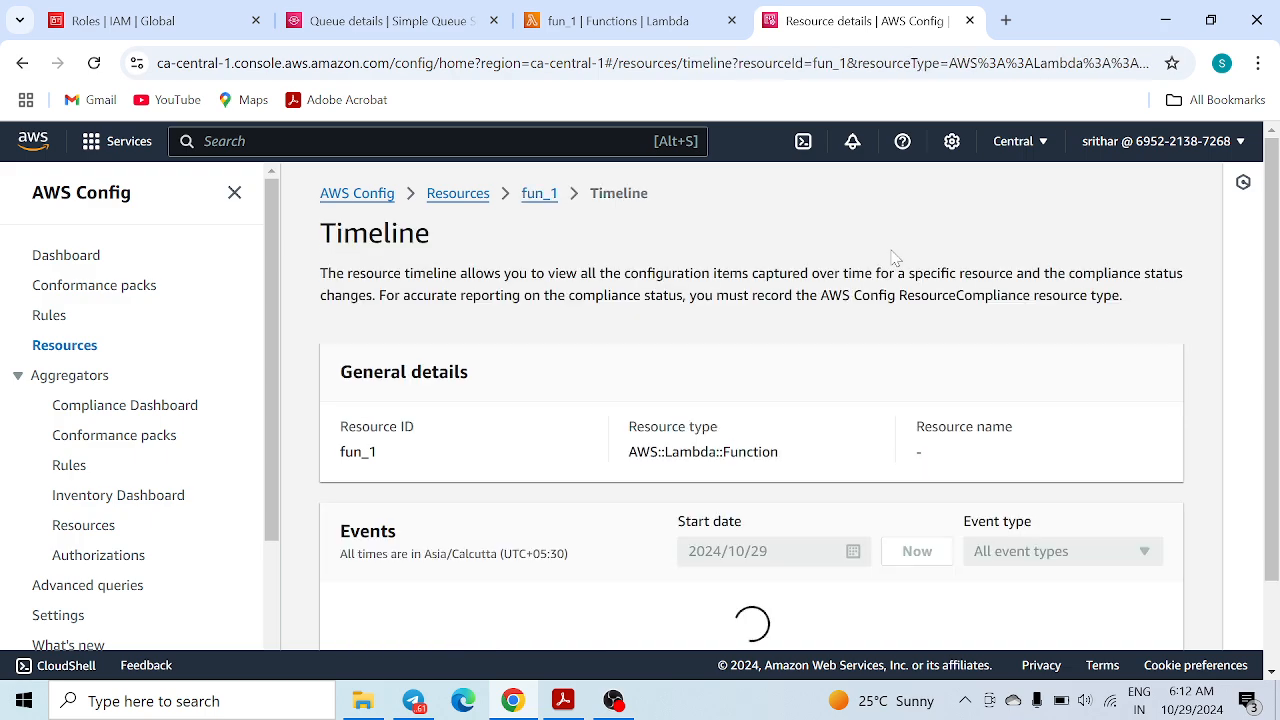
{"action": "scroll", "coordinate": [720, 480], "scroll_direction": "down", "scroll_amount": 1}
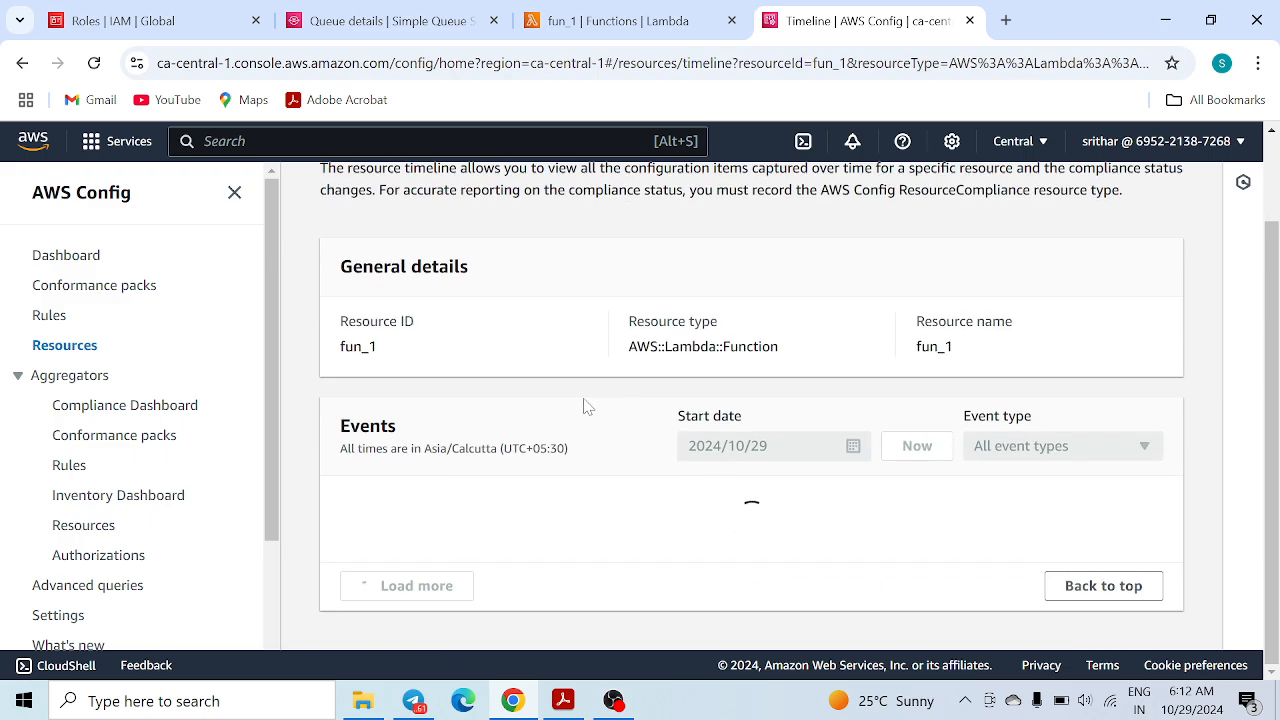
{"action": "scroll", "coordinate": [587, 404], "scroll_direction": "down", "scroll_amount": 2}
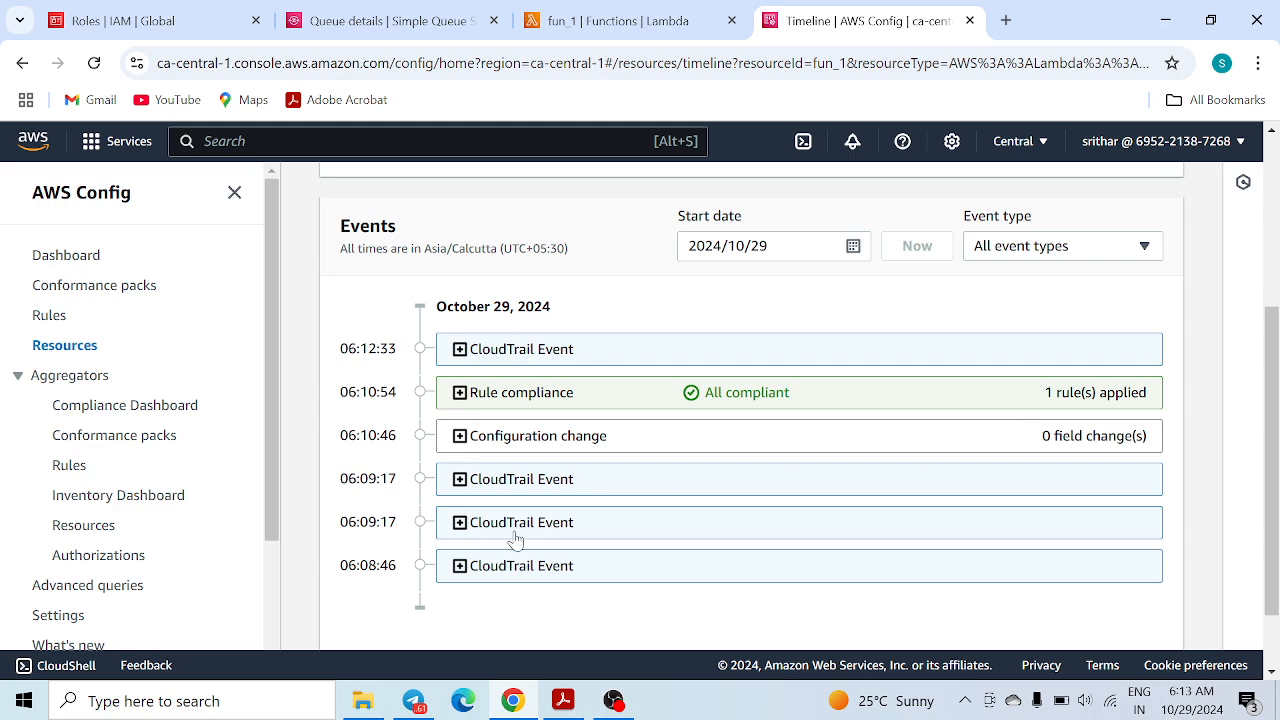
{"action": "scroll", "coordinate": [500, 535], "scroll_direction": "up", "scroll_amount": 1}
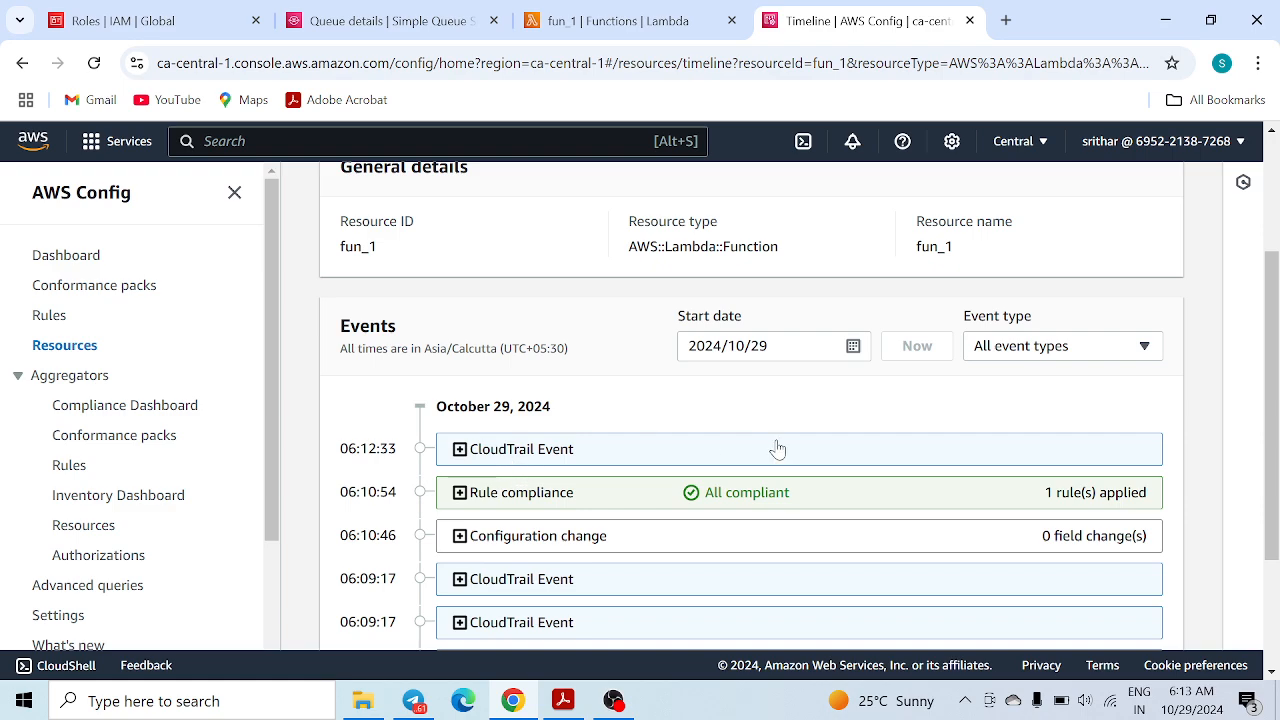
Expand the latest CloudTrail event, view it in CloudTrail, then reload the timeline
{"action": "left_click", "coordinate": [460, 450]}
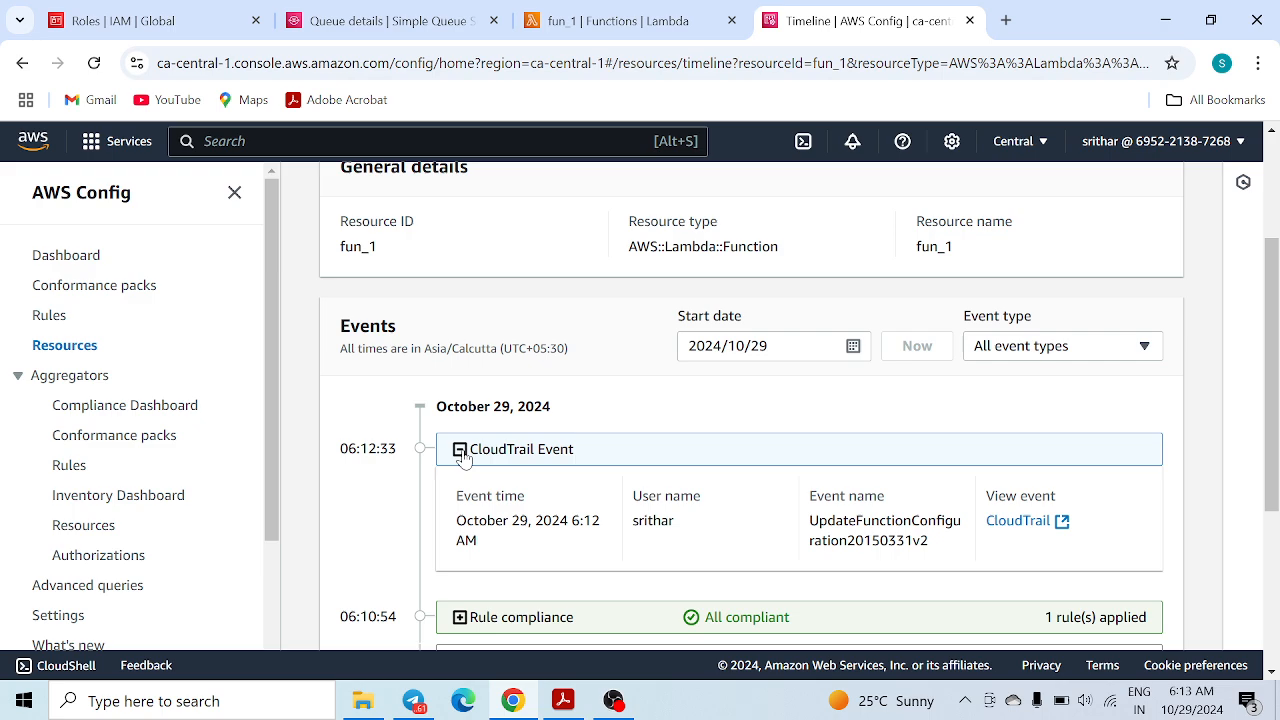
{"action": "left_click", "coordinate": [1012, 522]}
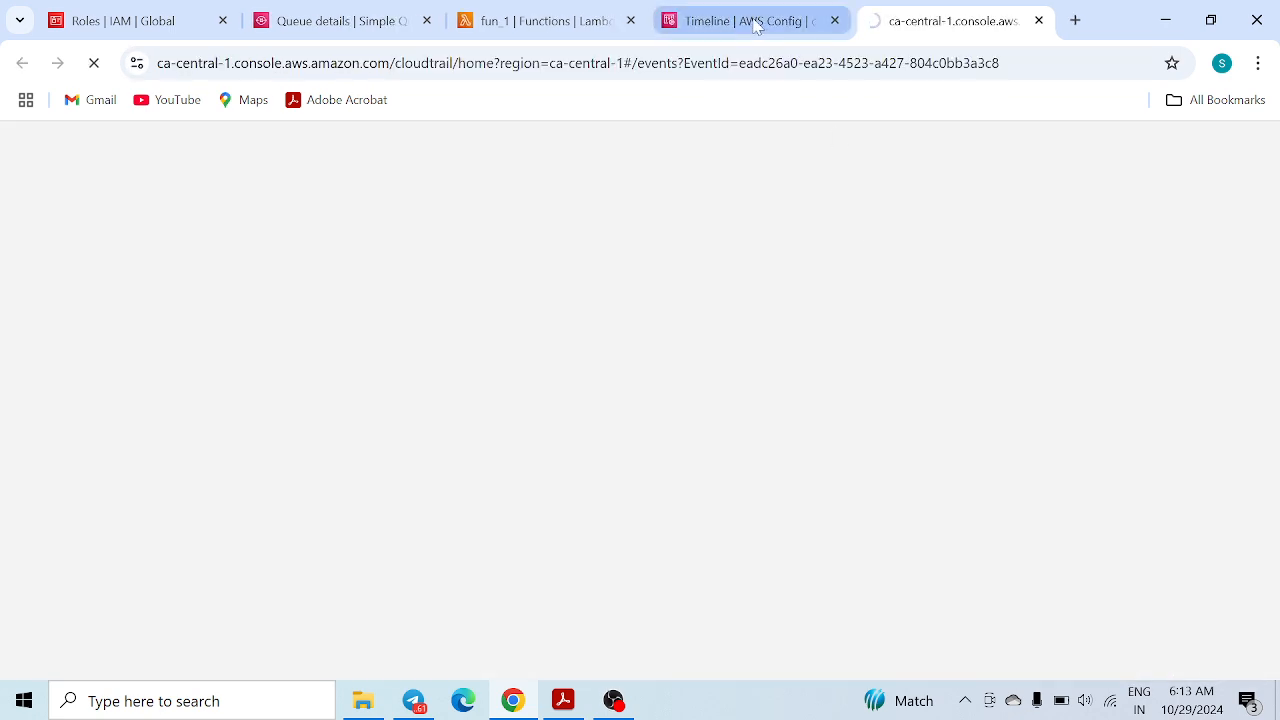
{"action": "left_click", "coordinate": [1038, 20]}
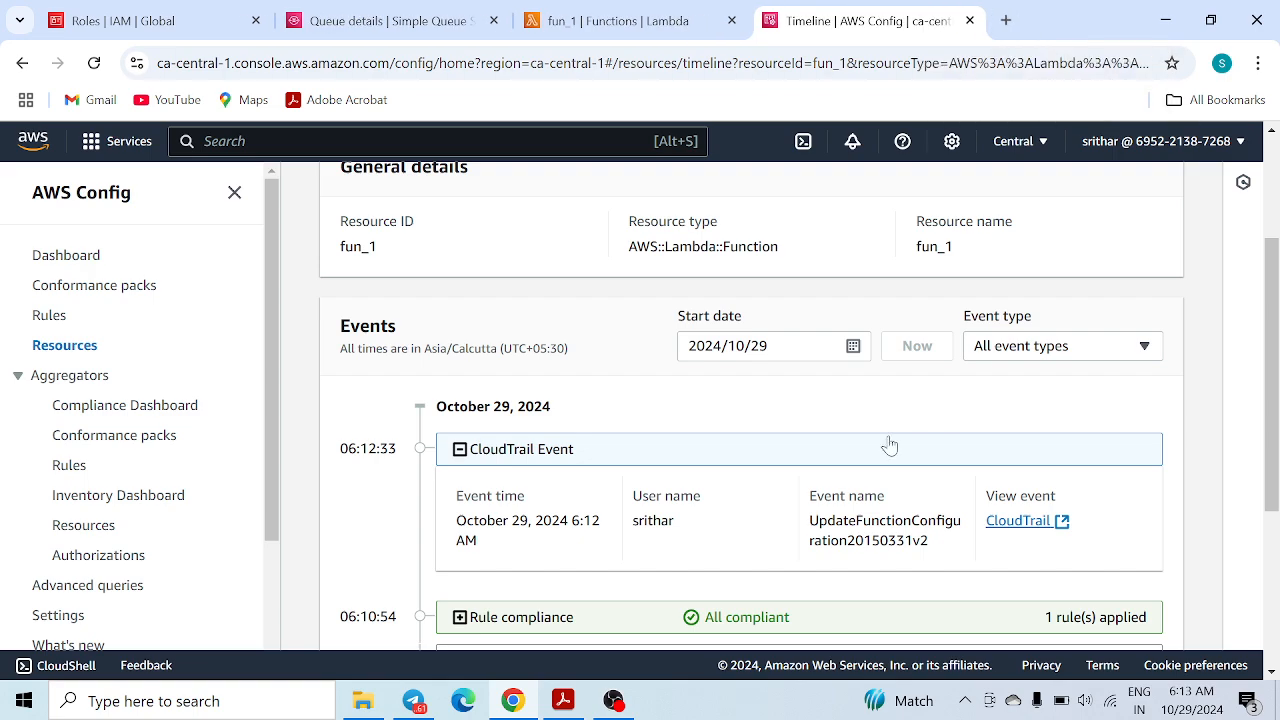
{"action": "scroll", "coordinate": [688, 477], "scroll_direction": "up", "scroll_amount": 1}
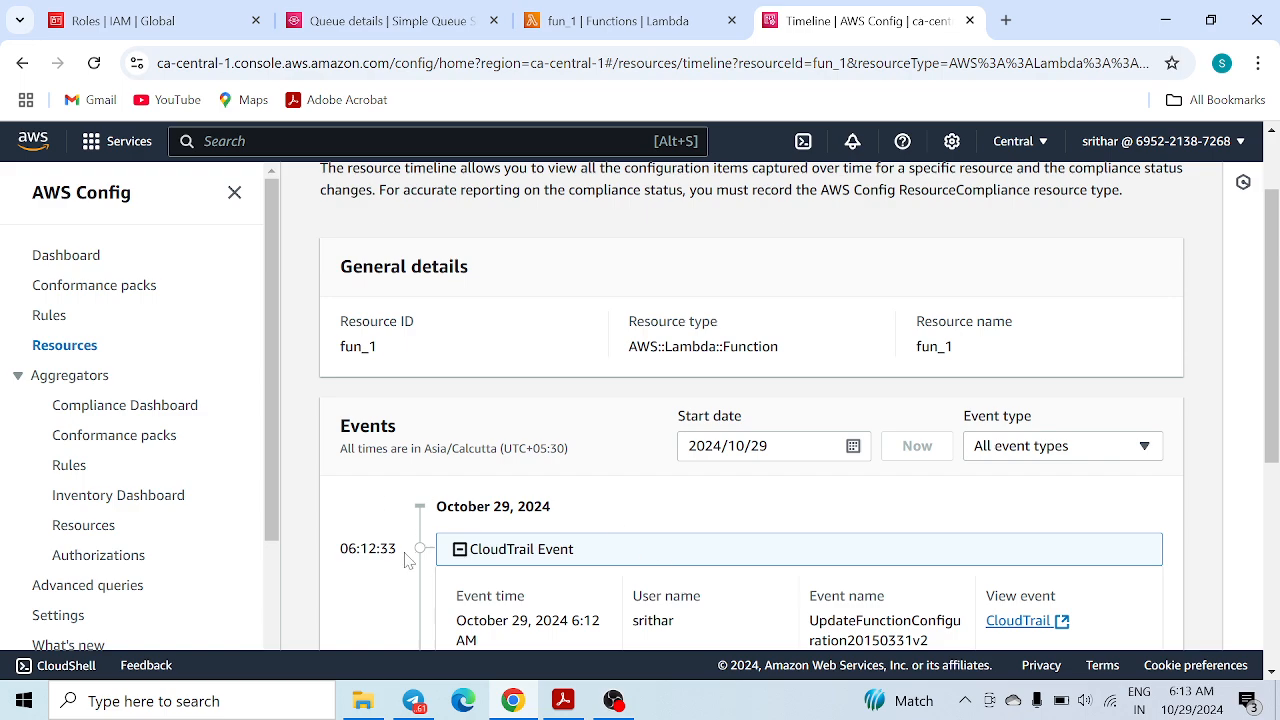
{"action": "left_click_drag", "start_coordinate": [402, 549], "coordinate": [340, 549]}
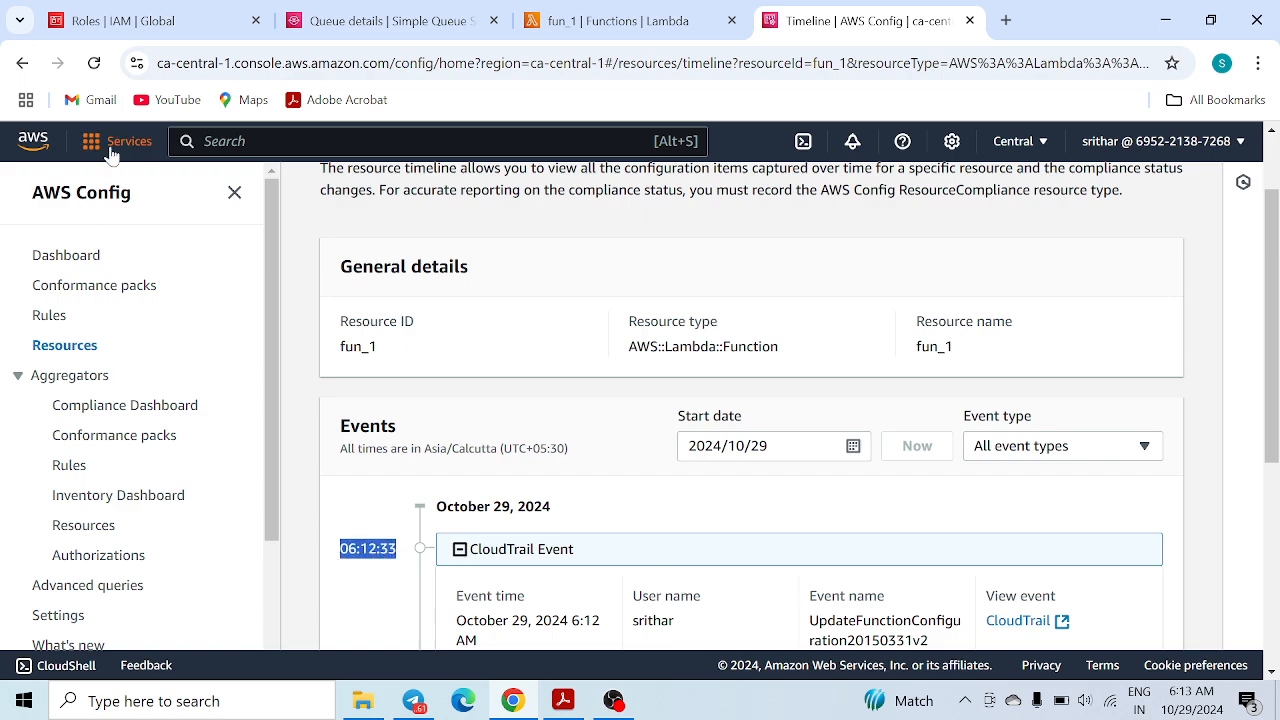
{"action": "left_click", "coordinate": [94, 63]}
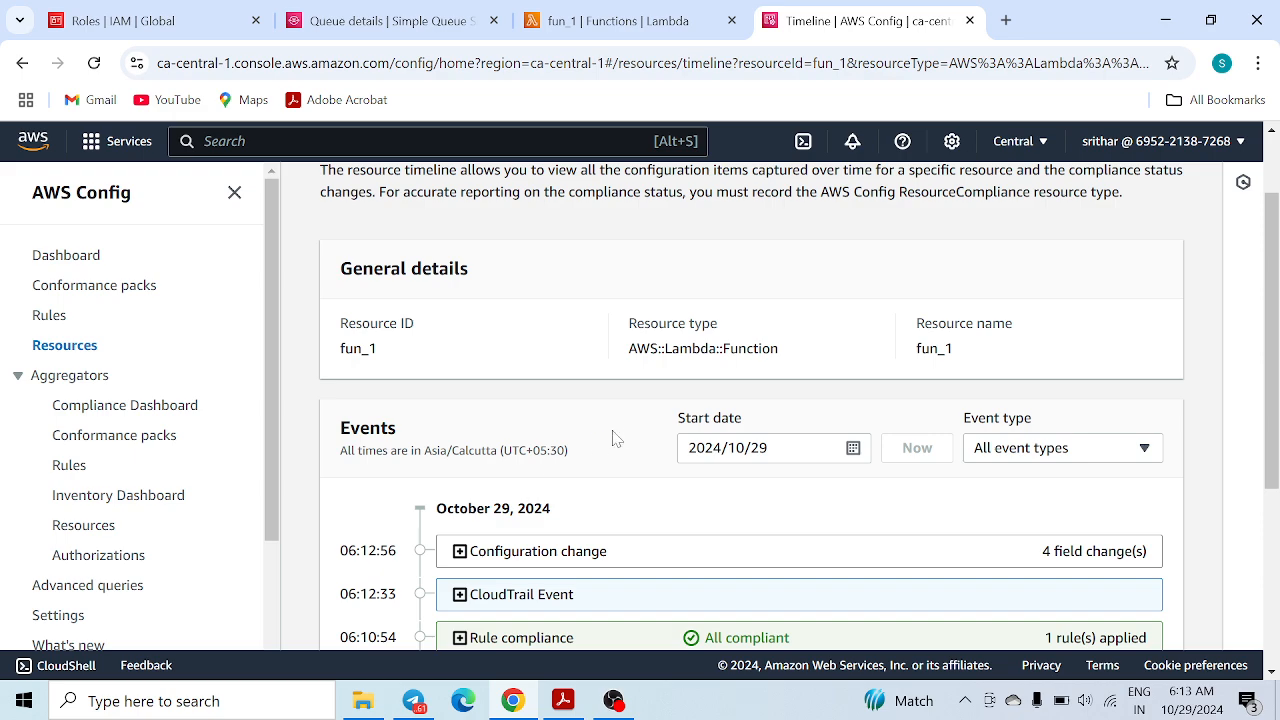
Expand the 06:12:56 change to show memorySize 128→129 and ephemeralStorage 512→514 in the diff
{"action": "scroll", "coordinate": [616, 438], "scroll_direction": "down", "scroll_amount": 1}
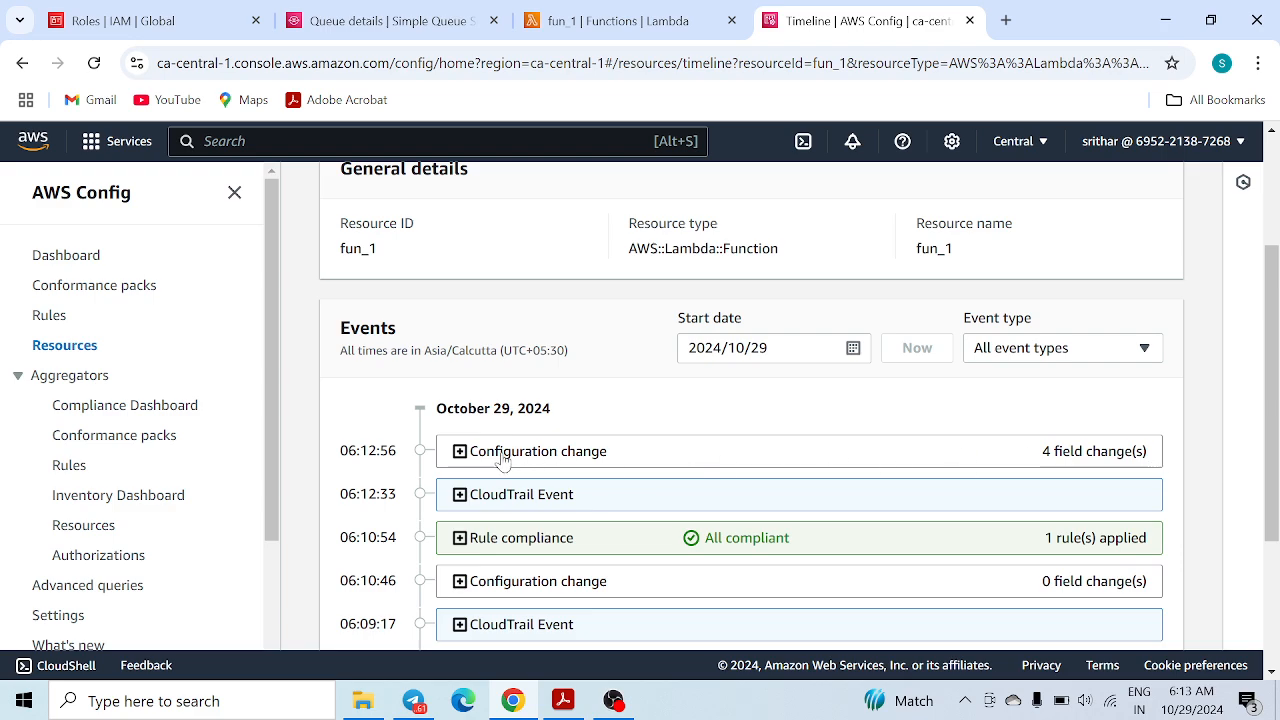
{"action": "left_click", "coordinate": [463, 455]}
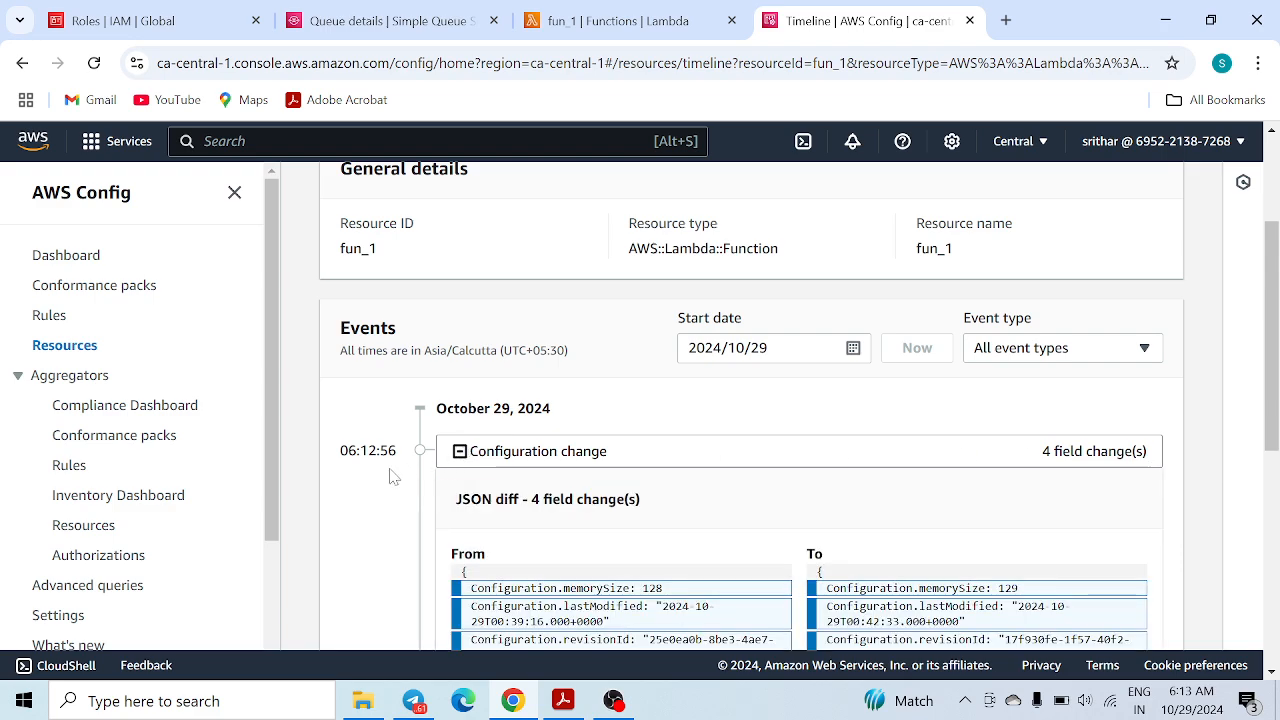
{"action": "scroll", "coordinate": [380, 445], "scroll_direction": "down", "scroll_amount": 1}
{"action": "left_click_drag", "start_coordinate": [400, 358], "coordinate": [338, 354]}
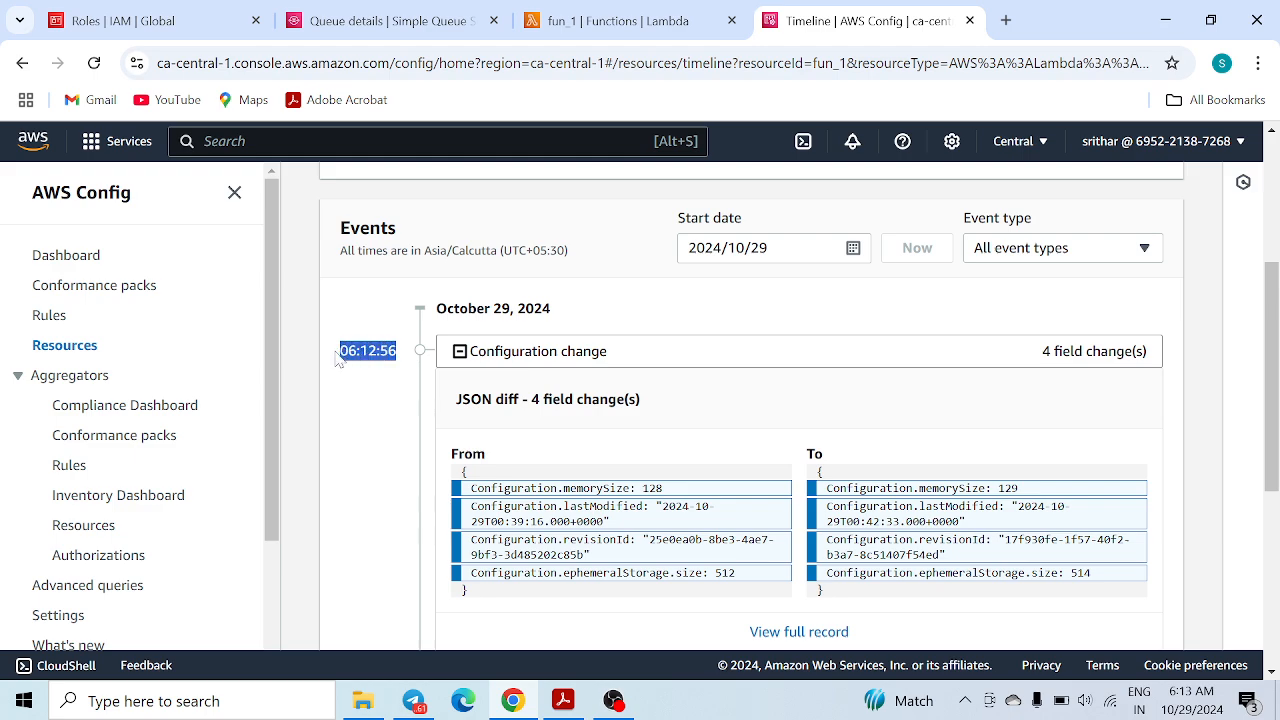
{"action": "scroll", "coordinate": [723, 492], "scroll_direction": "down", "scroll_amount": 2}
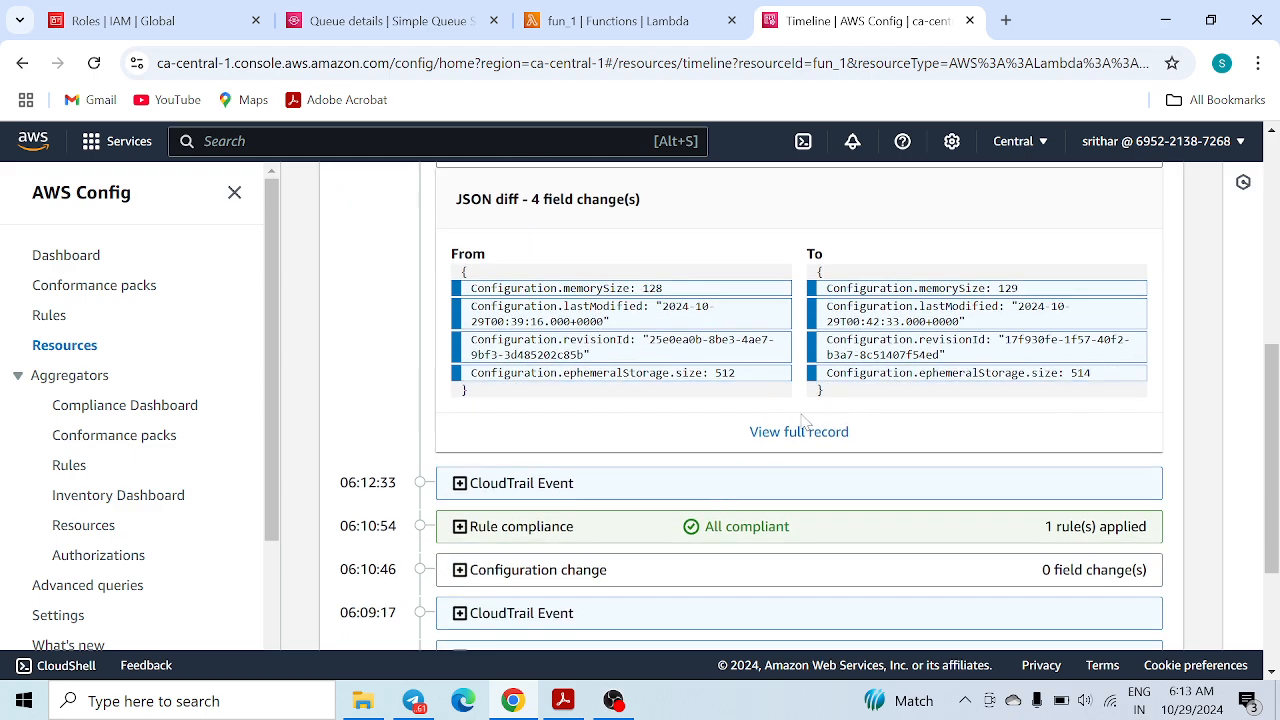
{"action": "left_click_drag", "start_coordinate": [450, 258], "coordinate": [529, 263]}
{"action": "left_click_drag", "start_coordinate": [666, 289], "coordinate": [487, 310]}
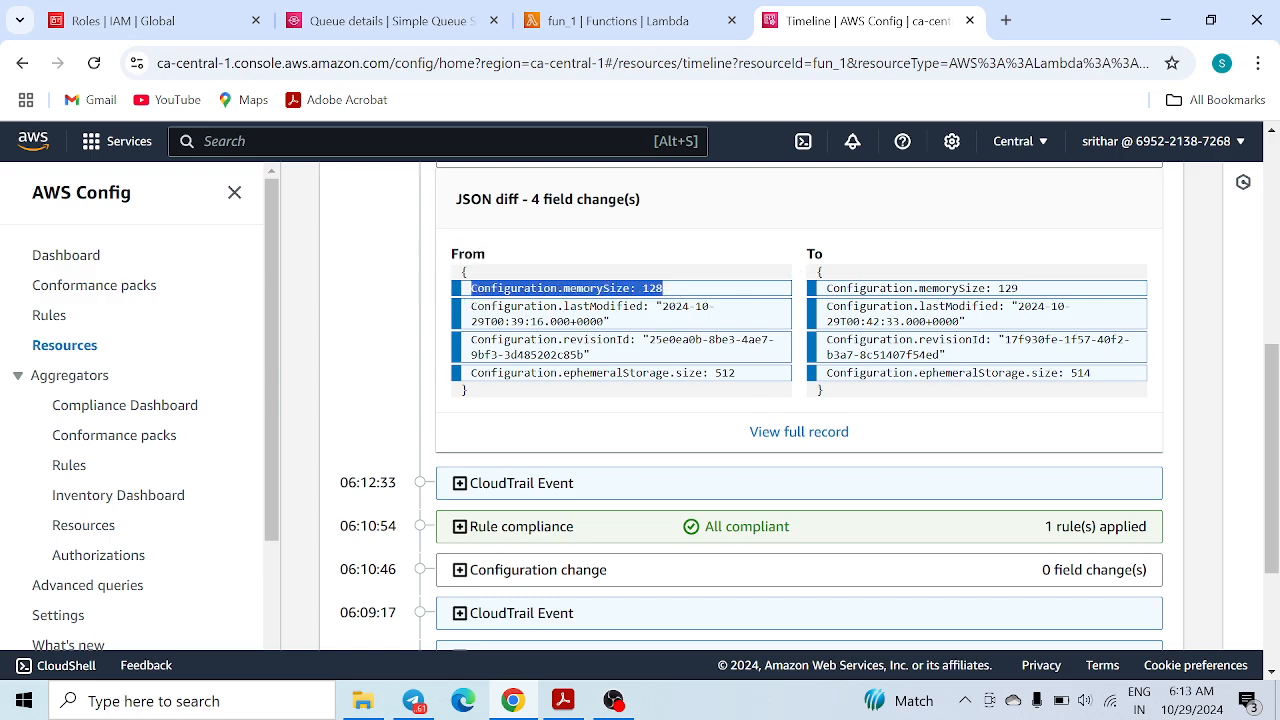
{"action": "left_click_drag", "start_coordinate": [1034, 290], "coordinate": [821, 288]}
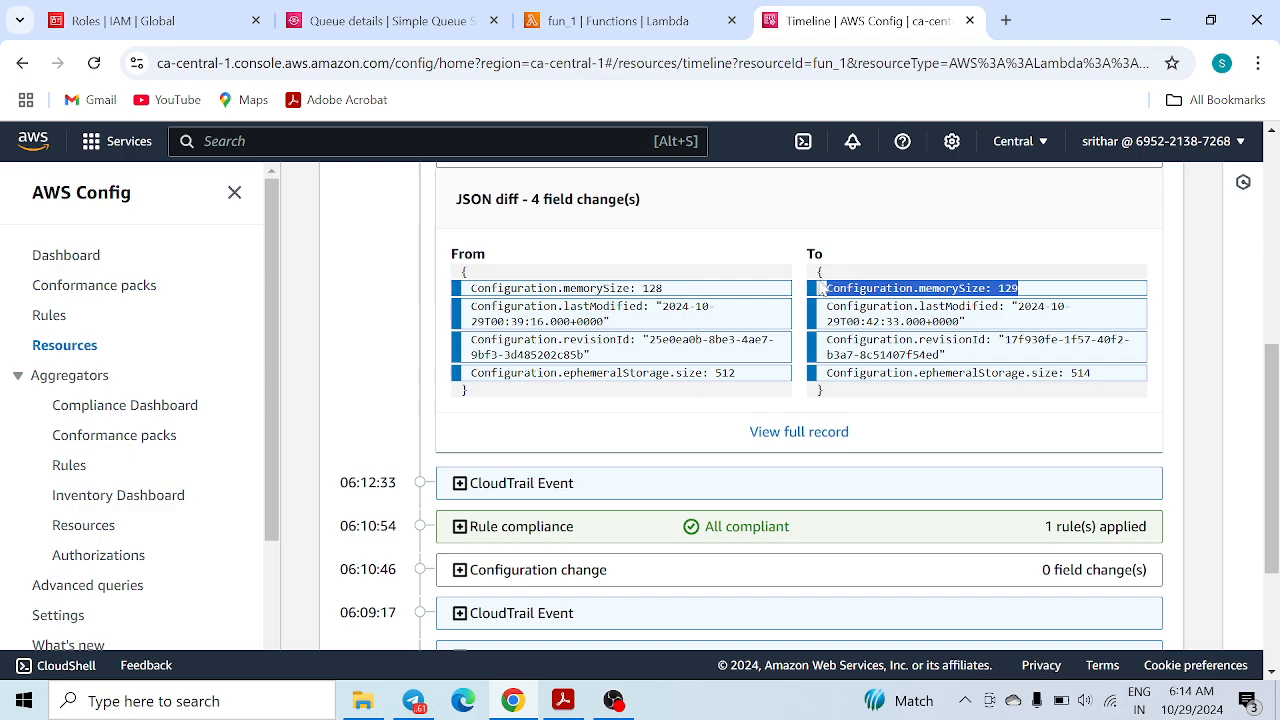
{"action": "left_click_drag", "start_coordinate": [476, 306], "coordinate": [627, 322]}
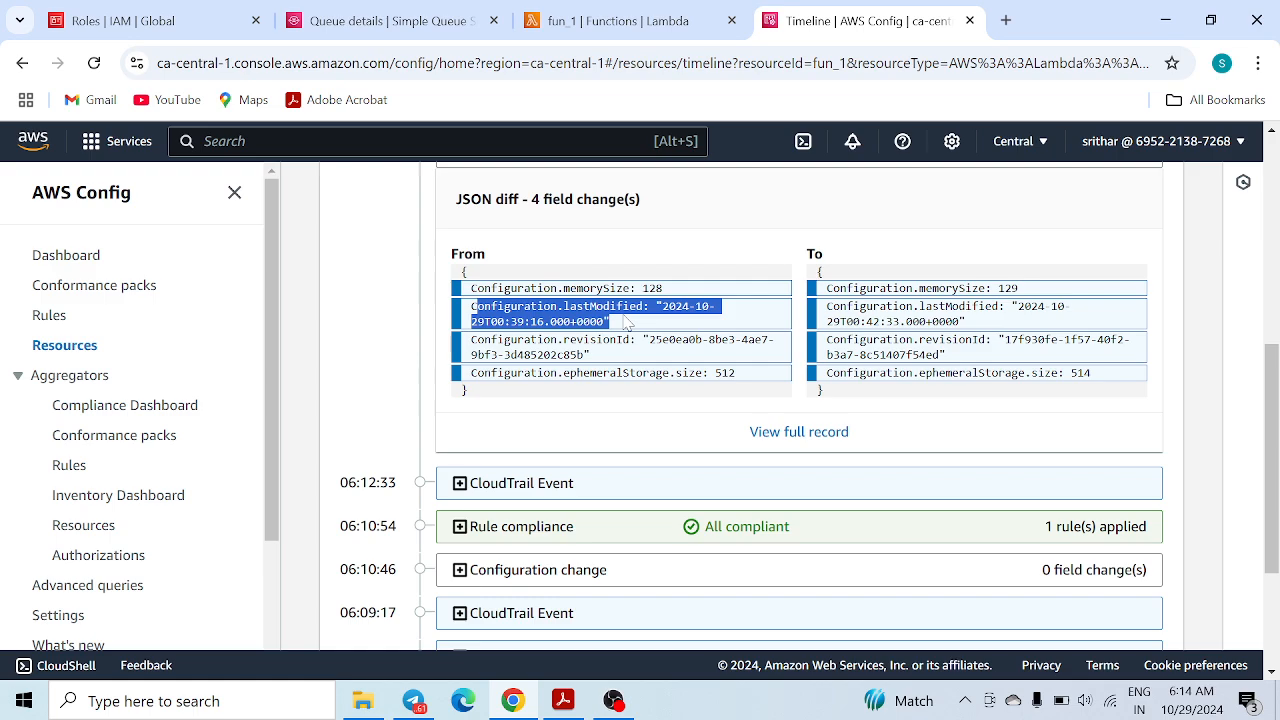
{"action": "left_click", "coordinate": [1062, 328]}
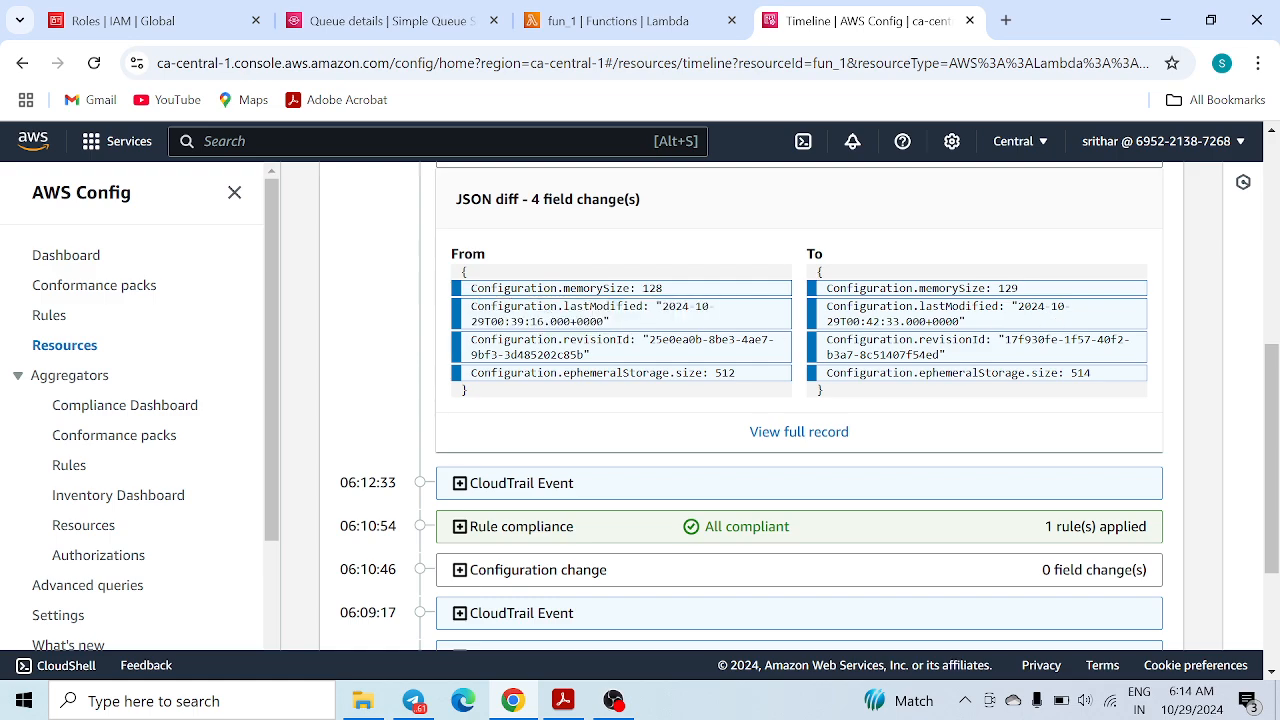
{"action": "left_click_drag", "start_coordinate": [476, 321], "coordinate": [584, 321]}
{"action": "left_click_drag", "start_coordinate": [960, 321], "coordinate": [858, 321]}
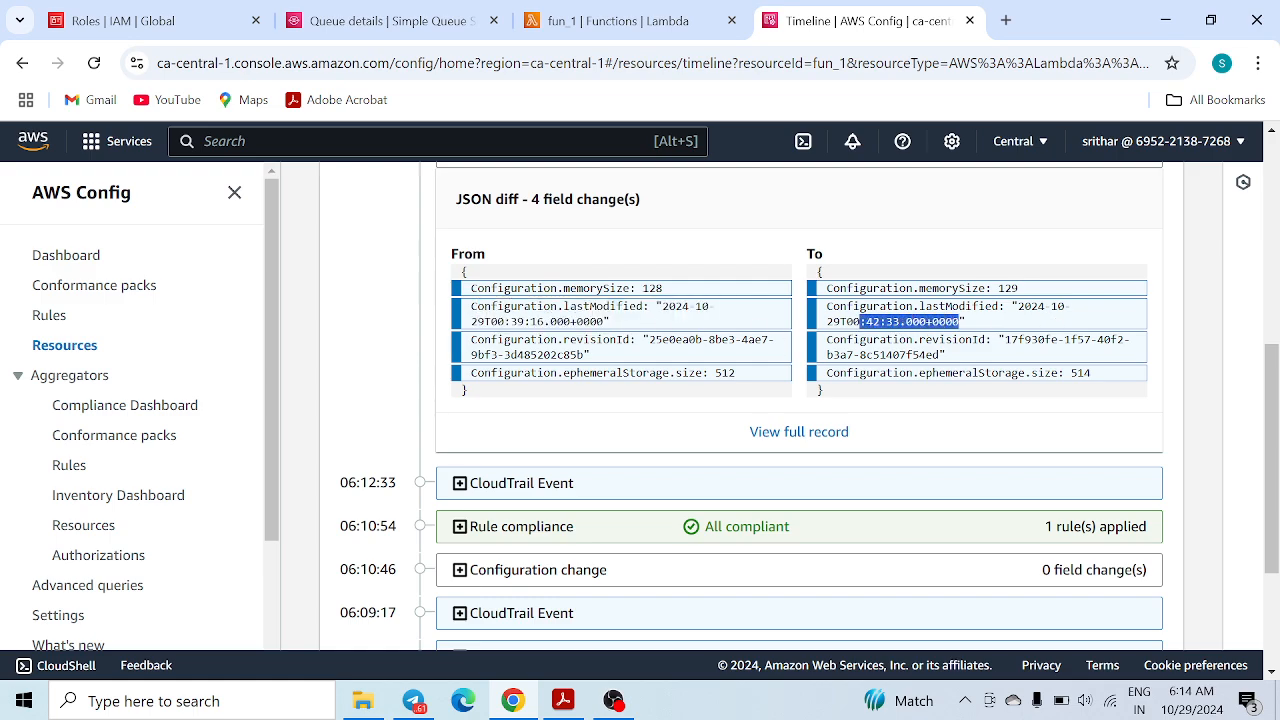
{"action": "left_click_drag", "start_coordinate": [490, 340], "coordinate": [615, 356]}
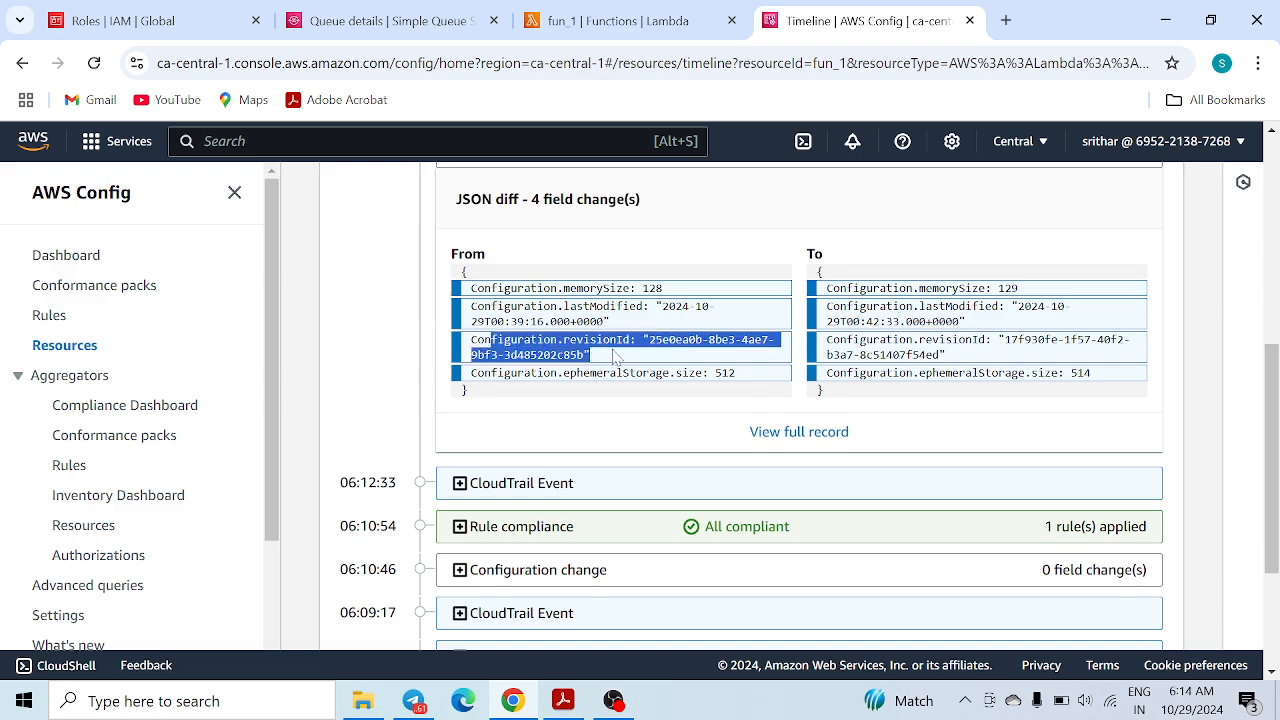
{"action": "left_click_drag", "start_coordinate": [953, 361], "coordinate": [858, 341]}
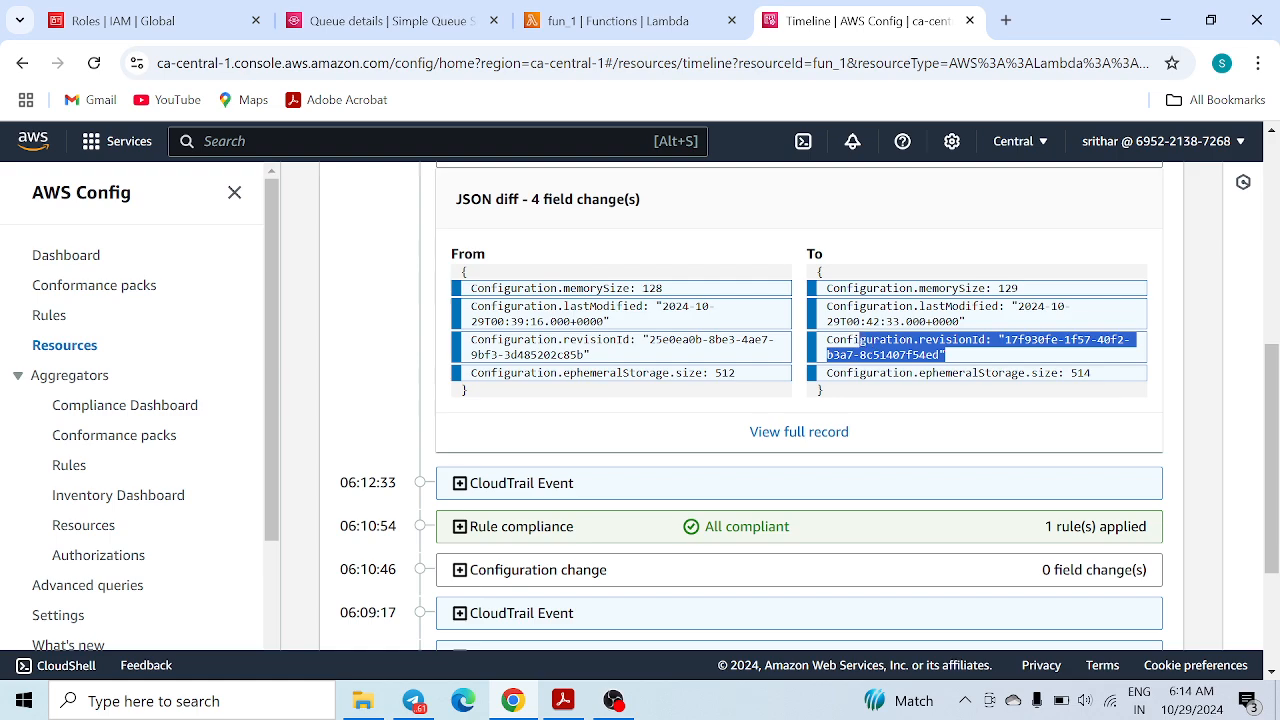
{"action": "left_click_drag", "start_coordinate": [476, 372], "coordinate": [741, 381]}
{"action": "left_click_drag", "start_coordinate": [1112, 380], "coordinate": [1071, 375]}
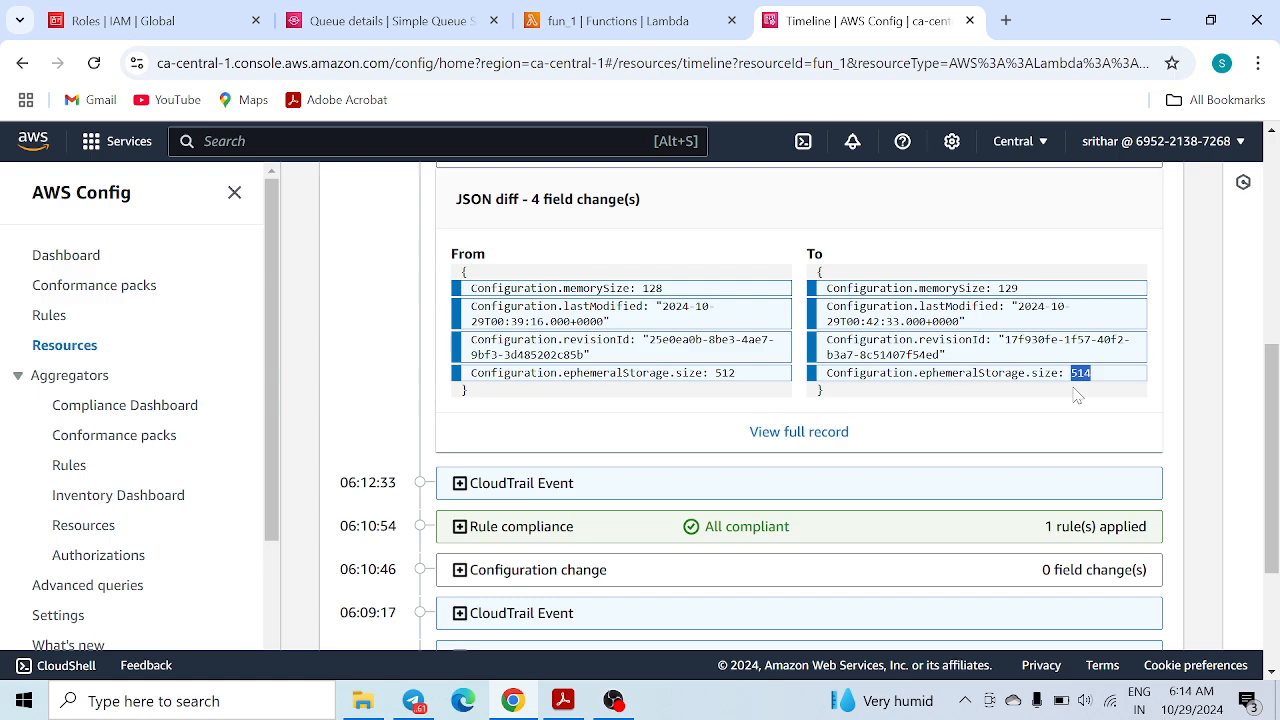
{"action": "left_click", "coordinate": [1138, 402]}
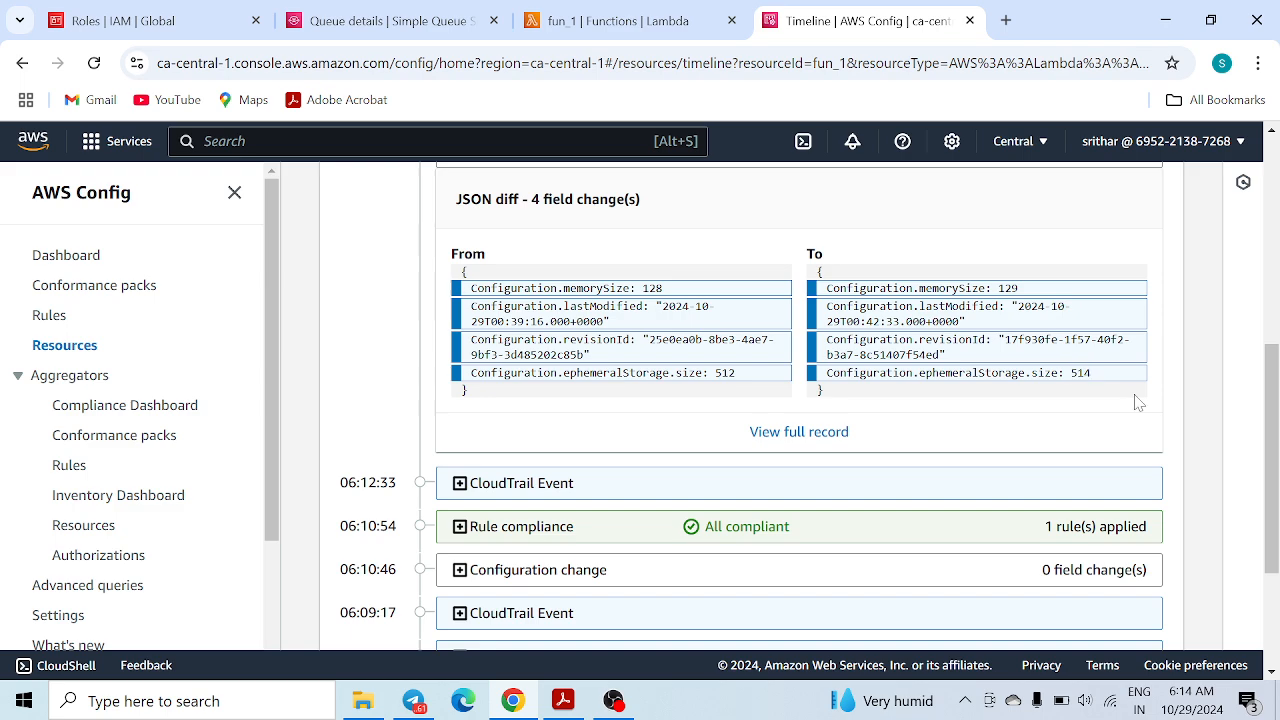